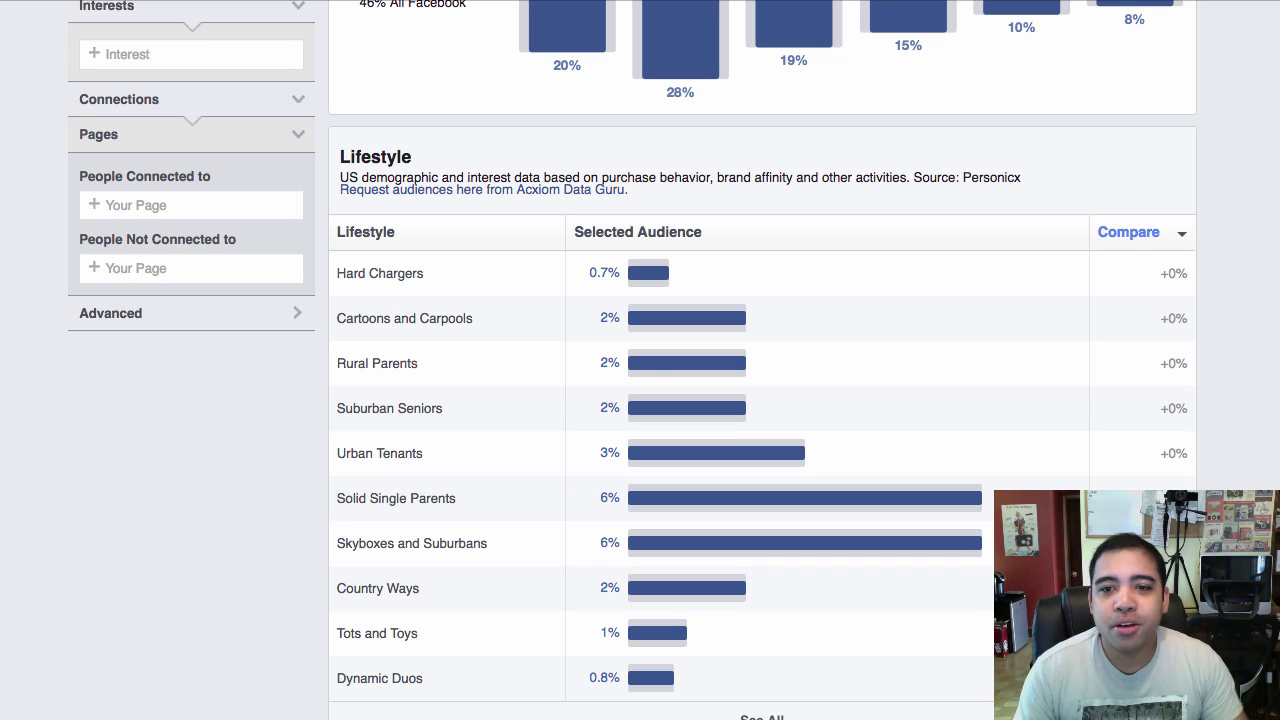
pyautogui.scroll(4, 760, 360)
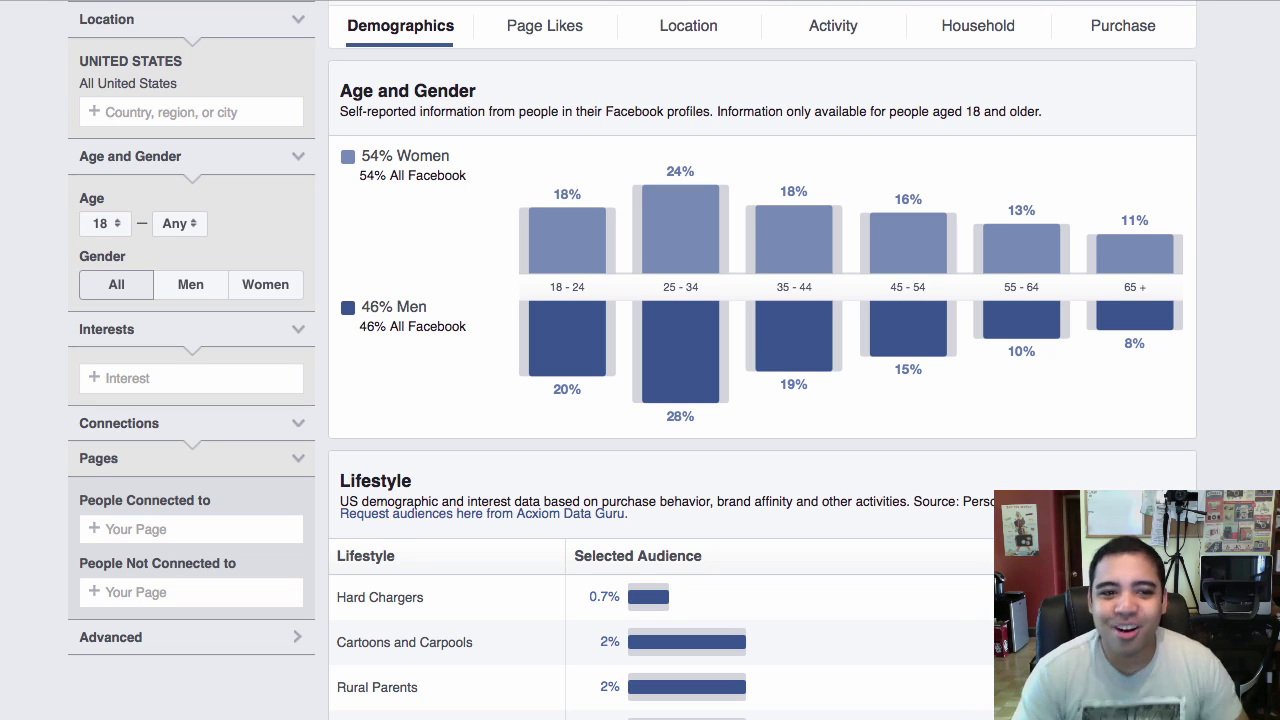
pyautogui.scroll(2, 760, 360)
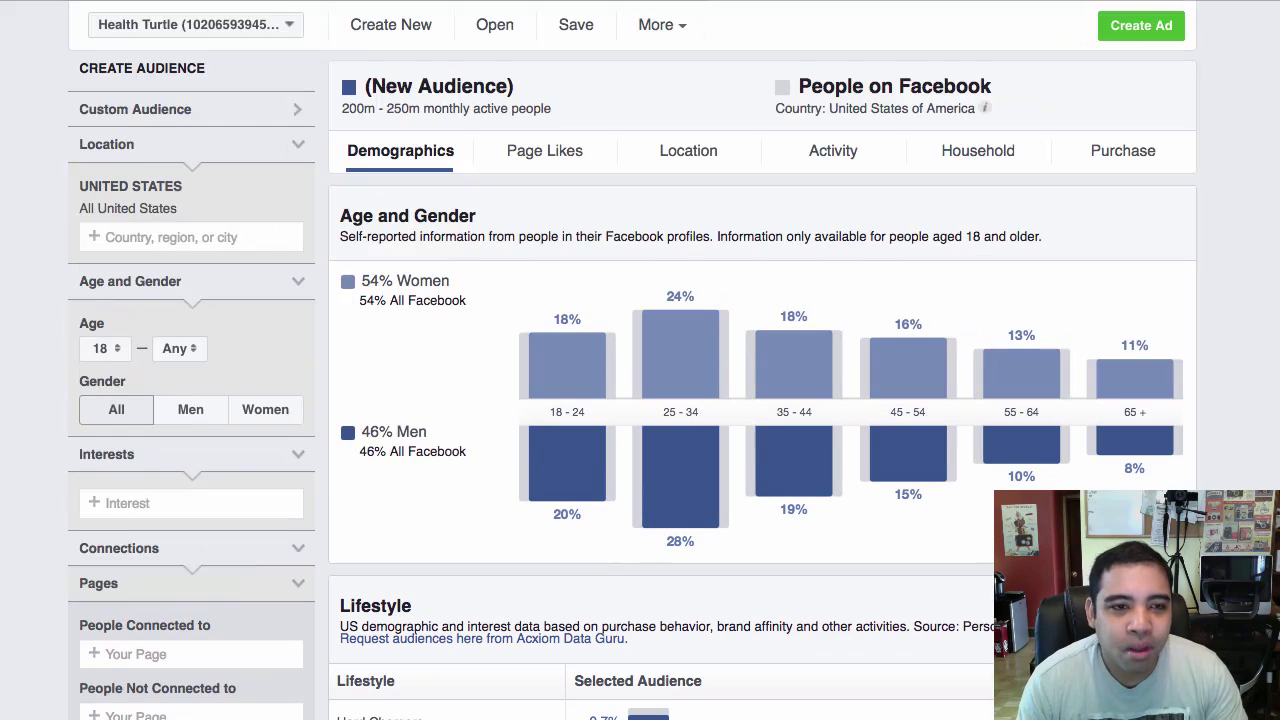
pyautogui.scroll(-1, 760, 360)
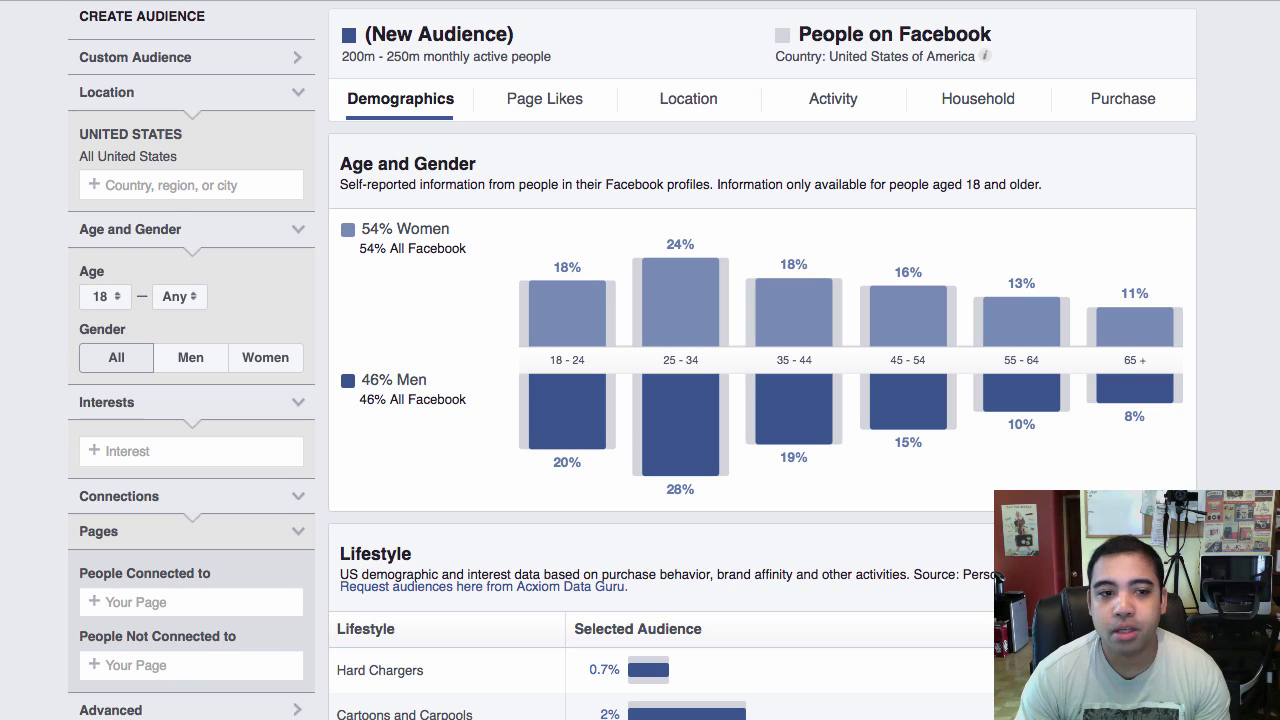
pyautogui.moveTo(1135, 325)
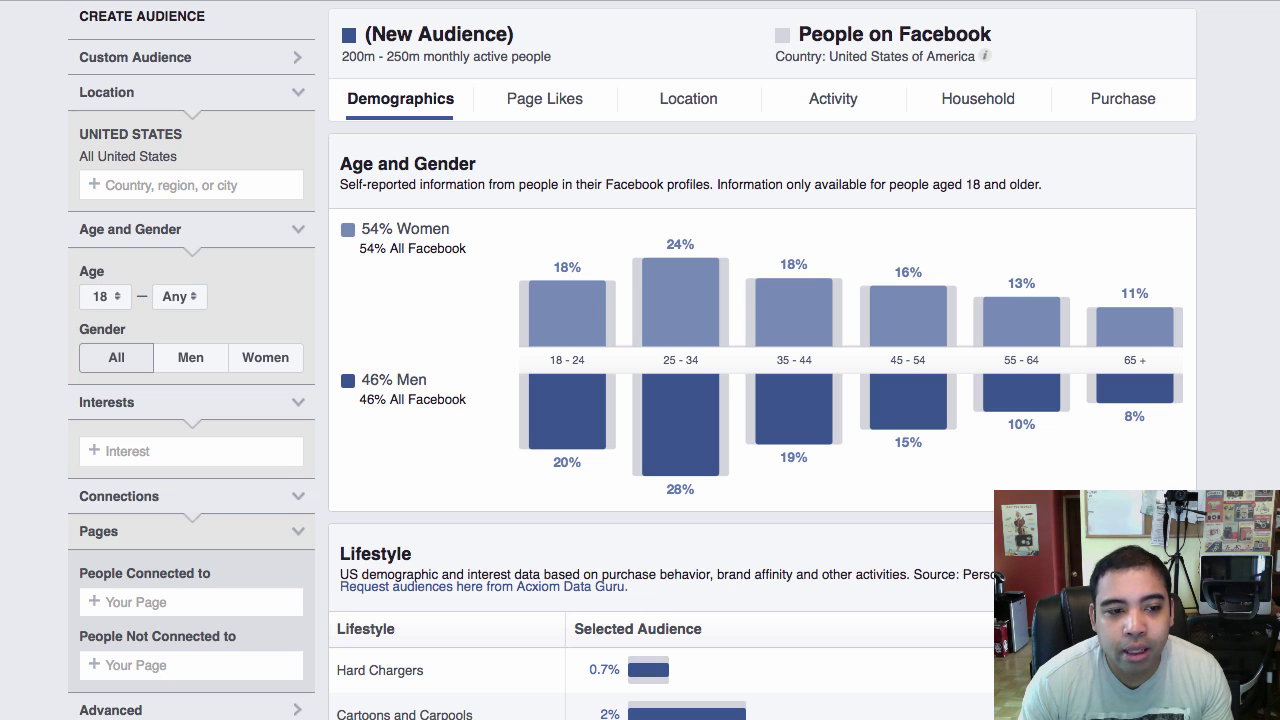
# Step: Search the audience interests for "military" and add Military as an interest
pyautogui.click(150, 451)
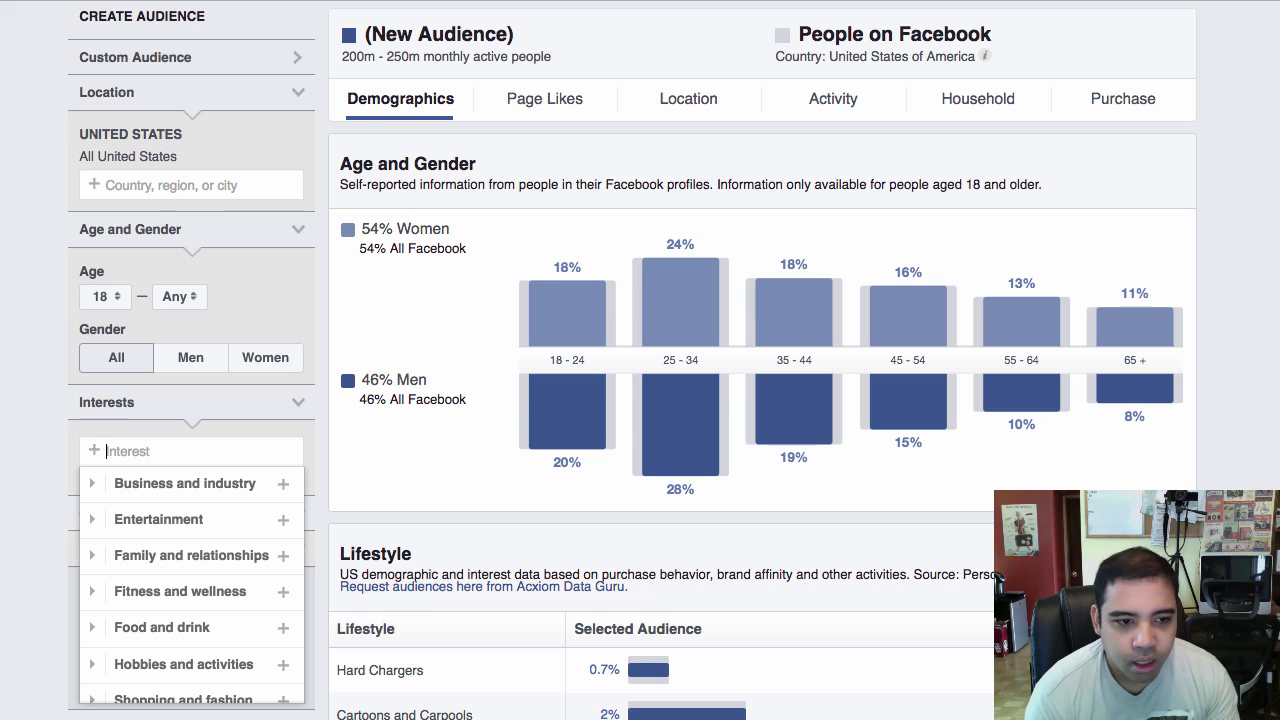
pyautogui.write('m')
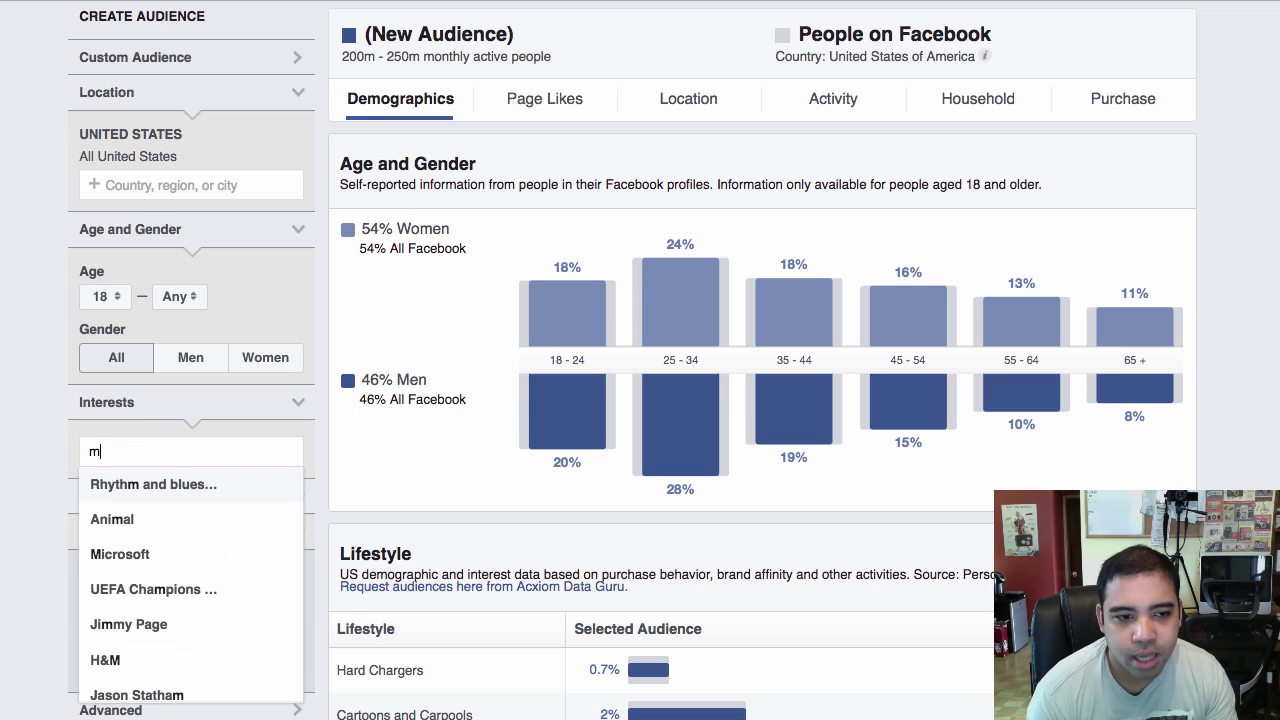
pyautogui.write('ilitary')
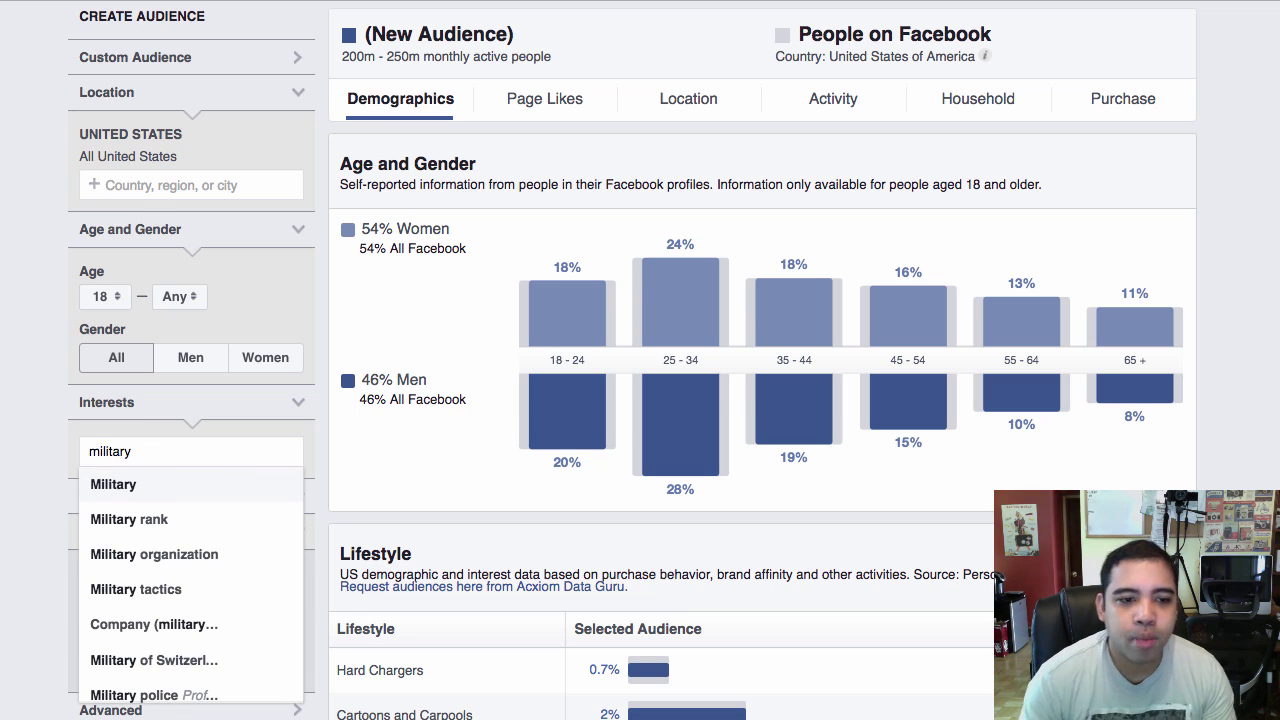
pyautogui.scroll(-1, 150, 550)
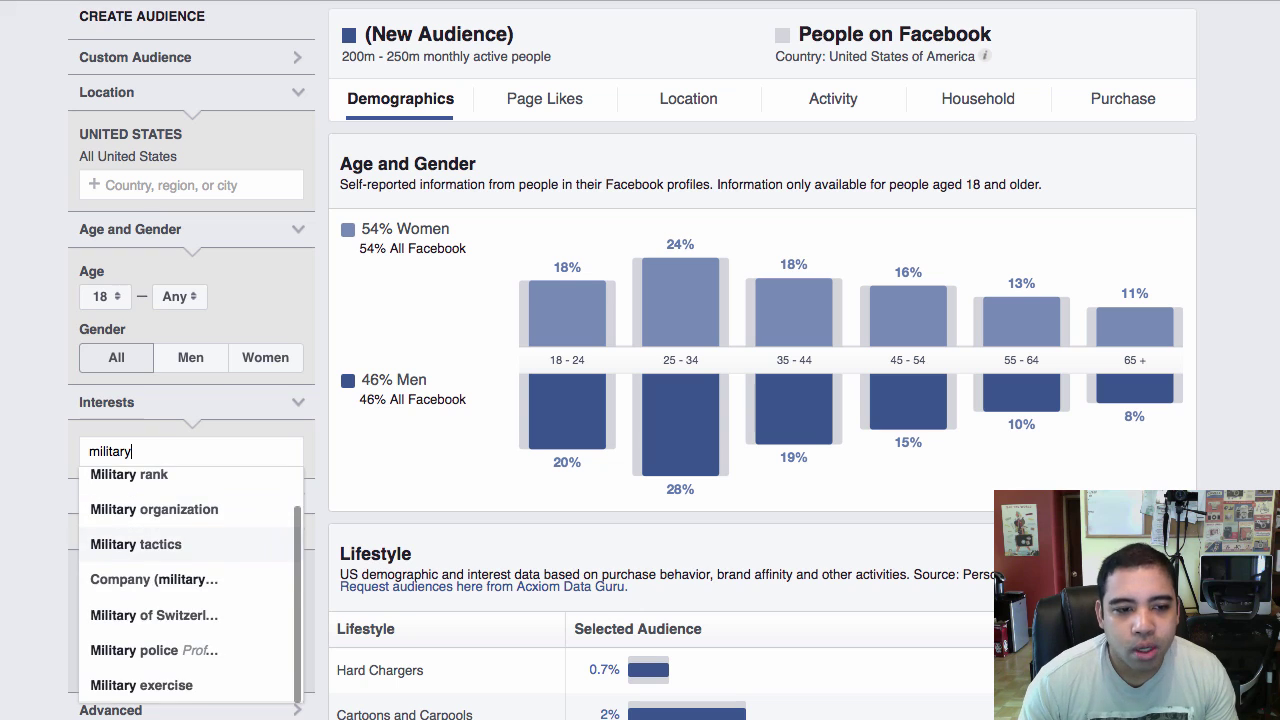
pyautogui.scroll(1, 150, 550)
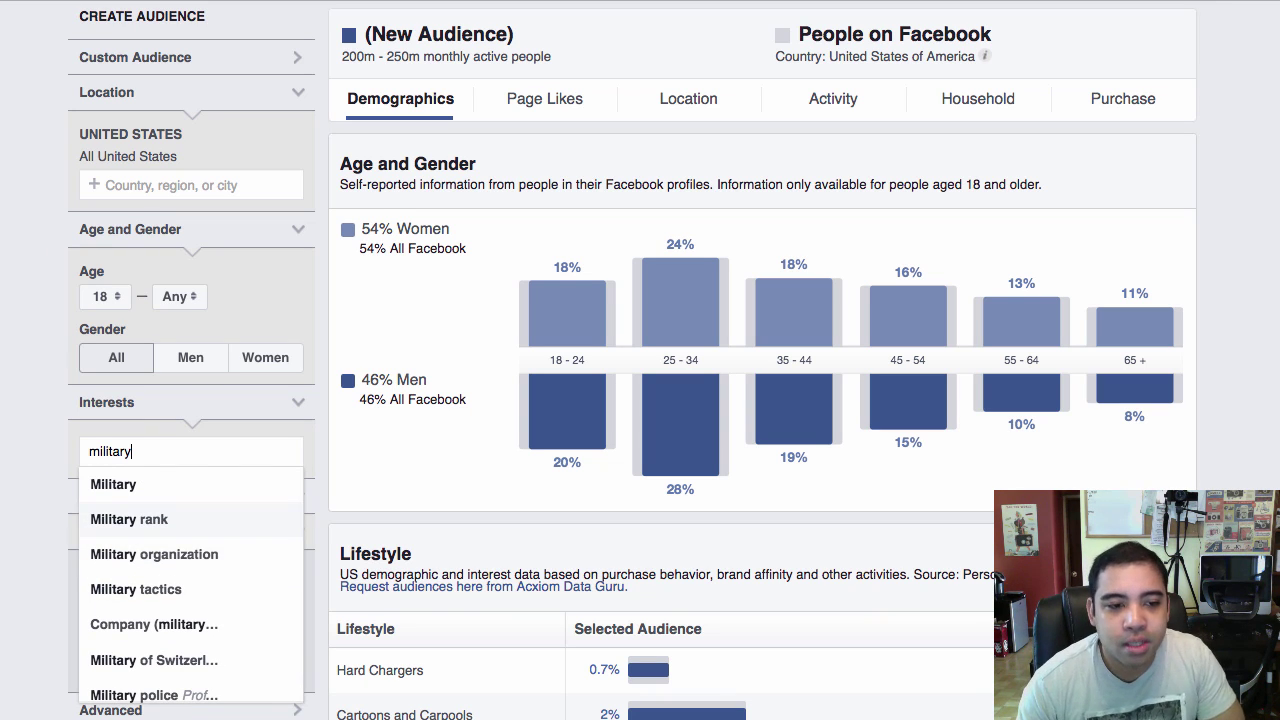
pyautogui.scroll(-2, 150, 519)
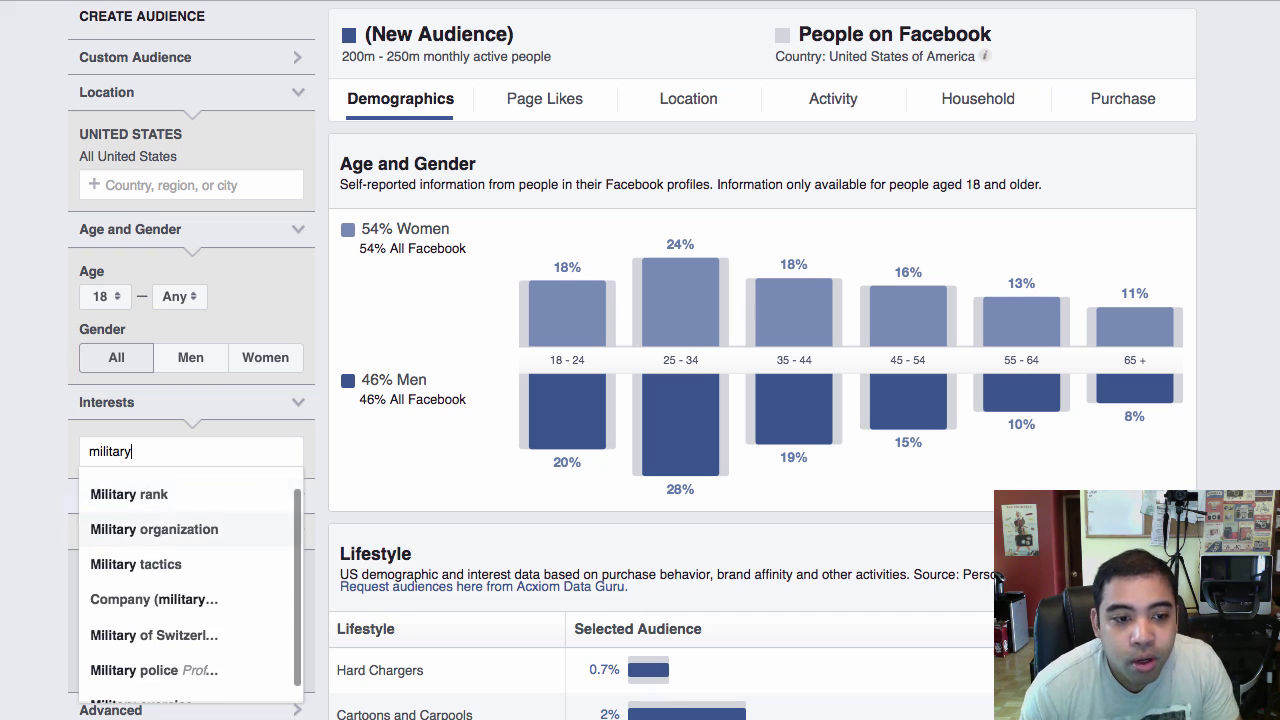
pyautogui.scroll(2, 150, 519)
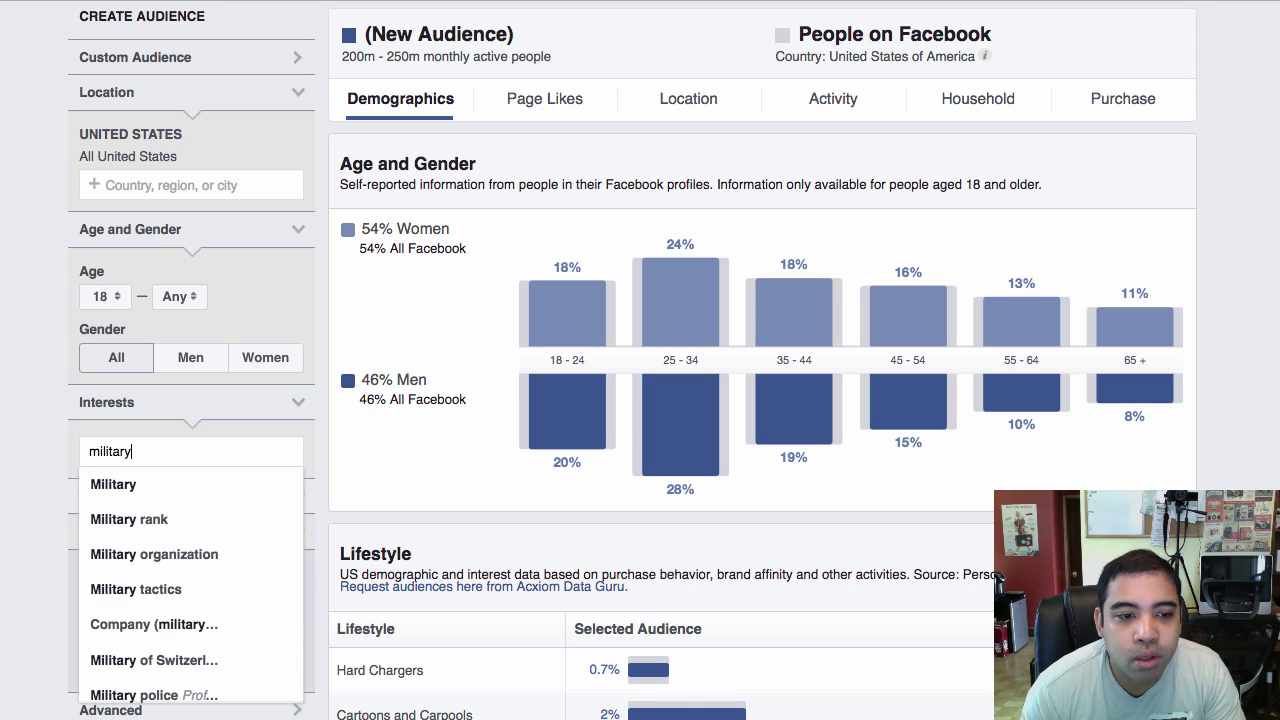
pyautogui.press('super+a')
pyautogui.scroll(-1, 190, 586)
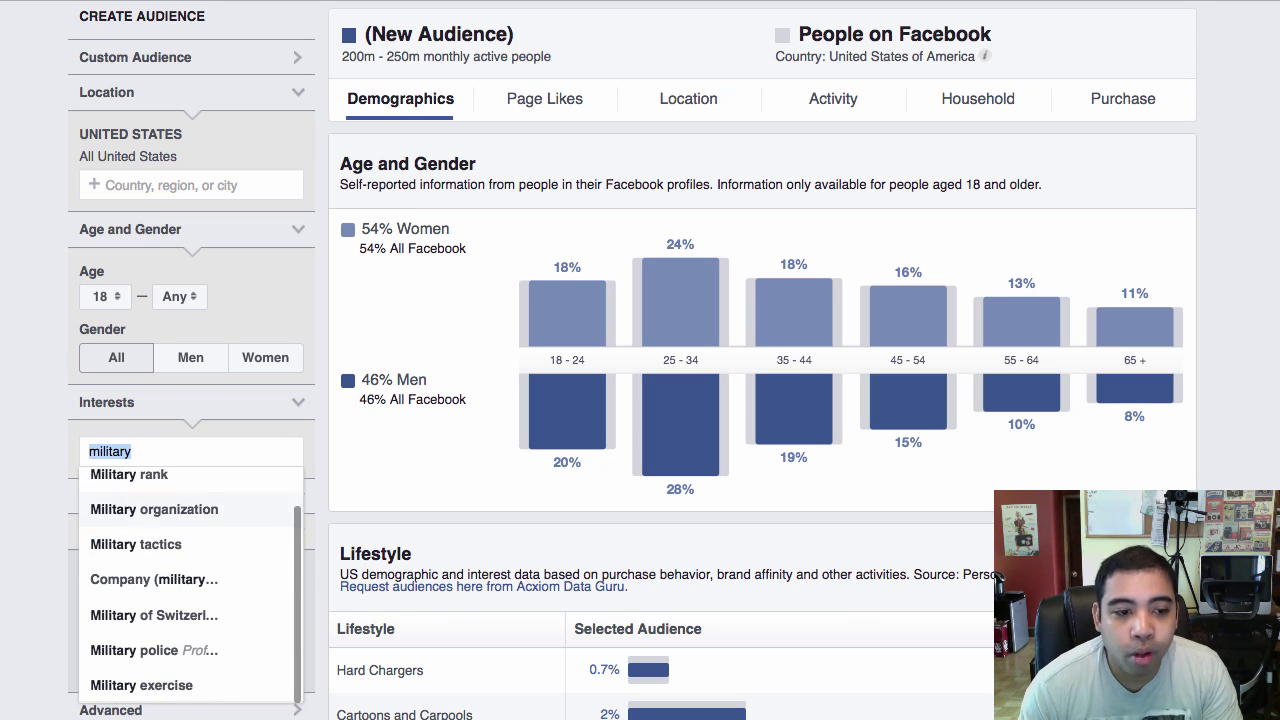
pyautogui.scroll(1, 190, 550)
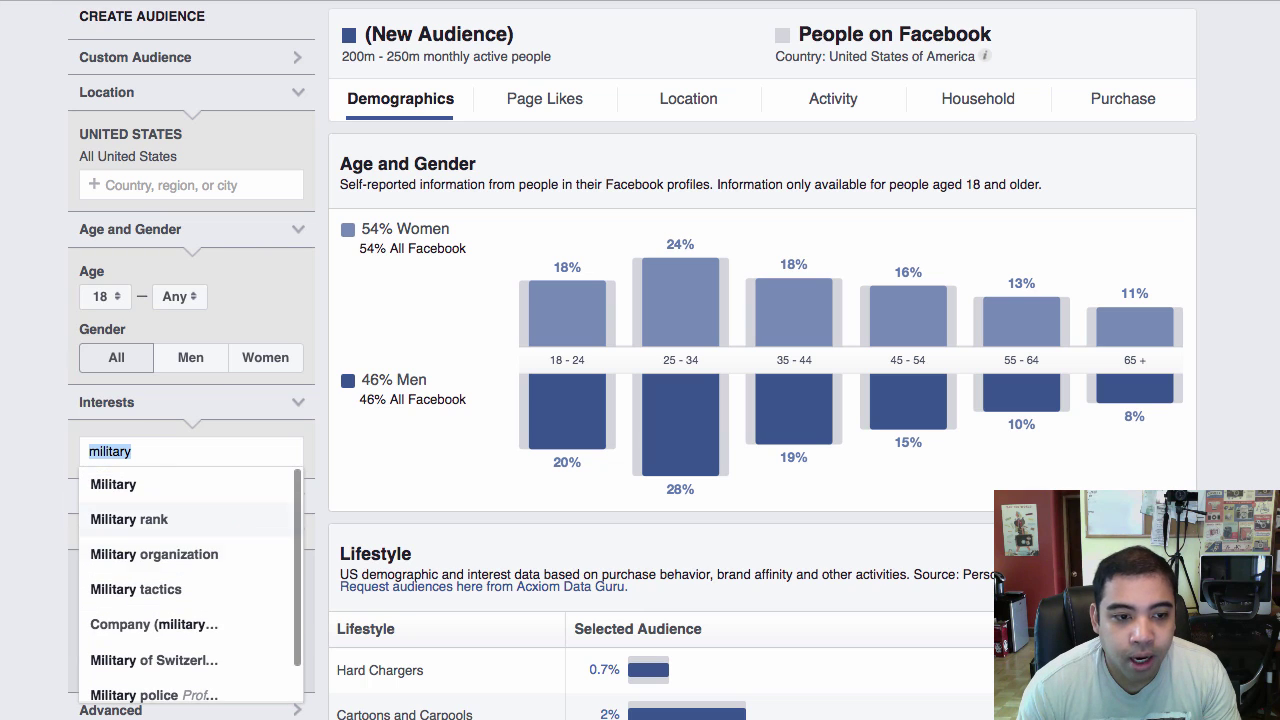
pyautogui.scroll(-1, 190, 550)
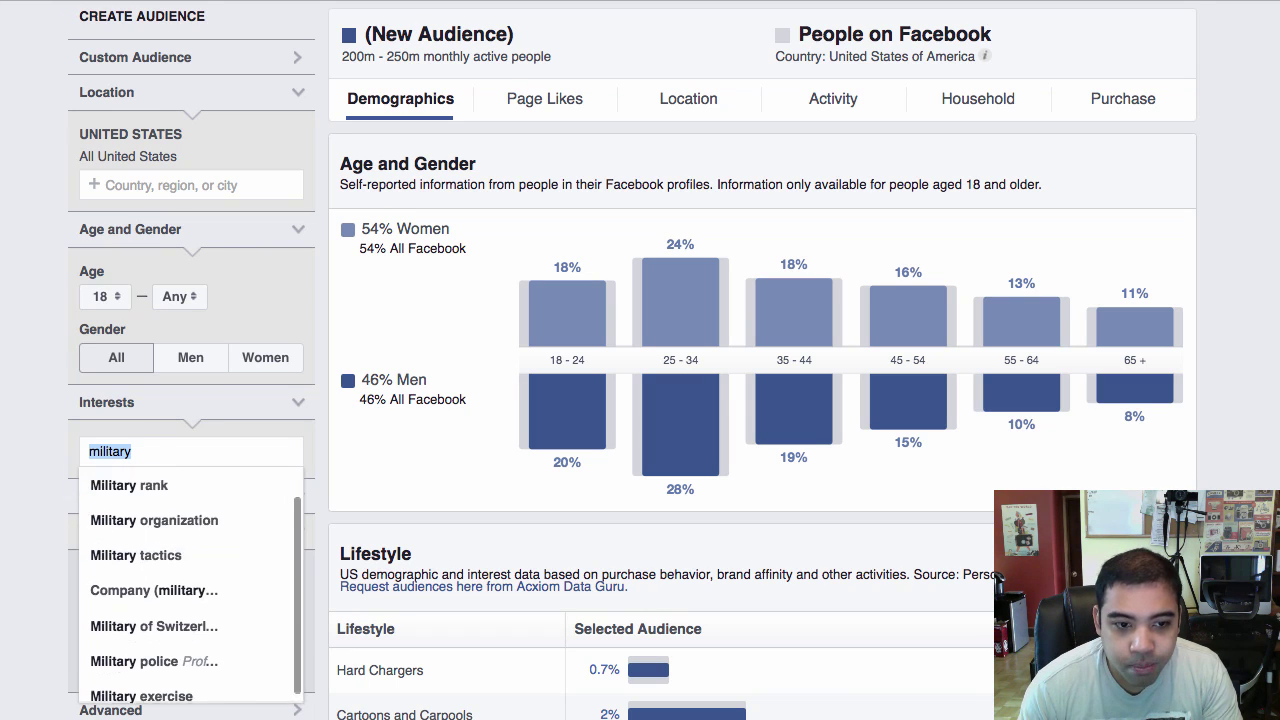
pyautogui.scroll(1, 190, 525)
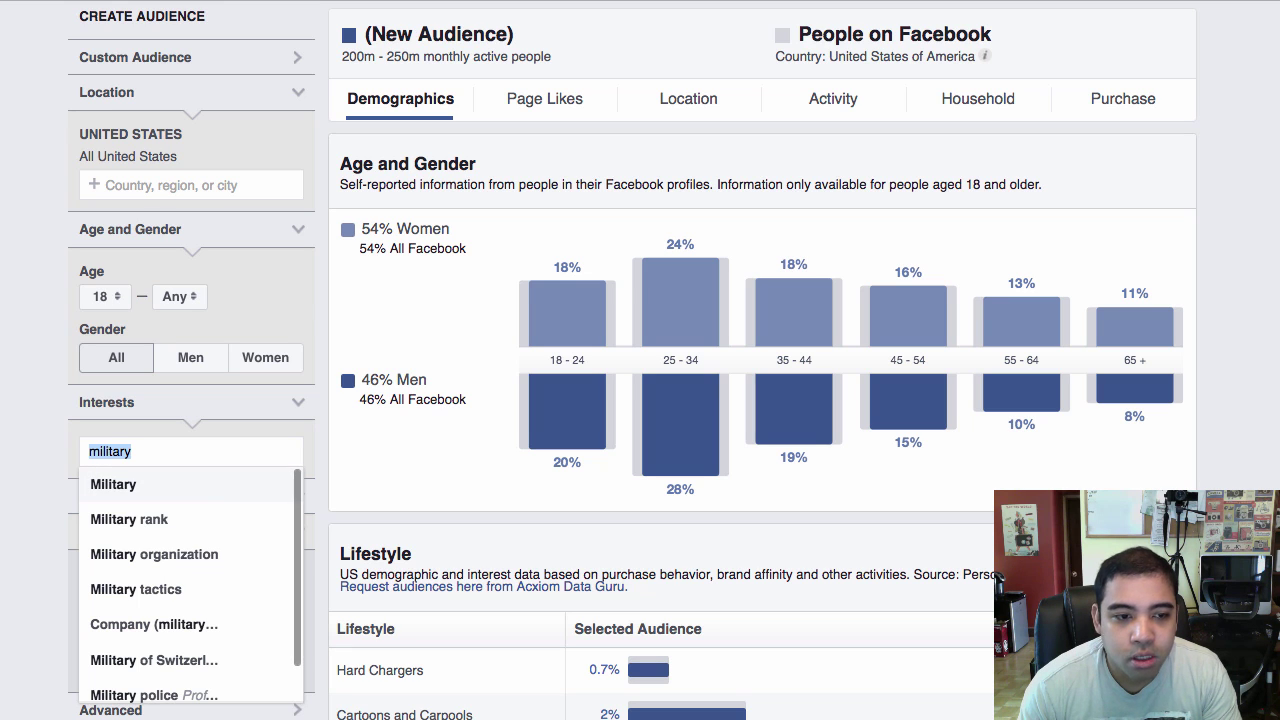
pyautogui.click(113, 484)
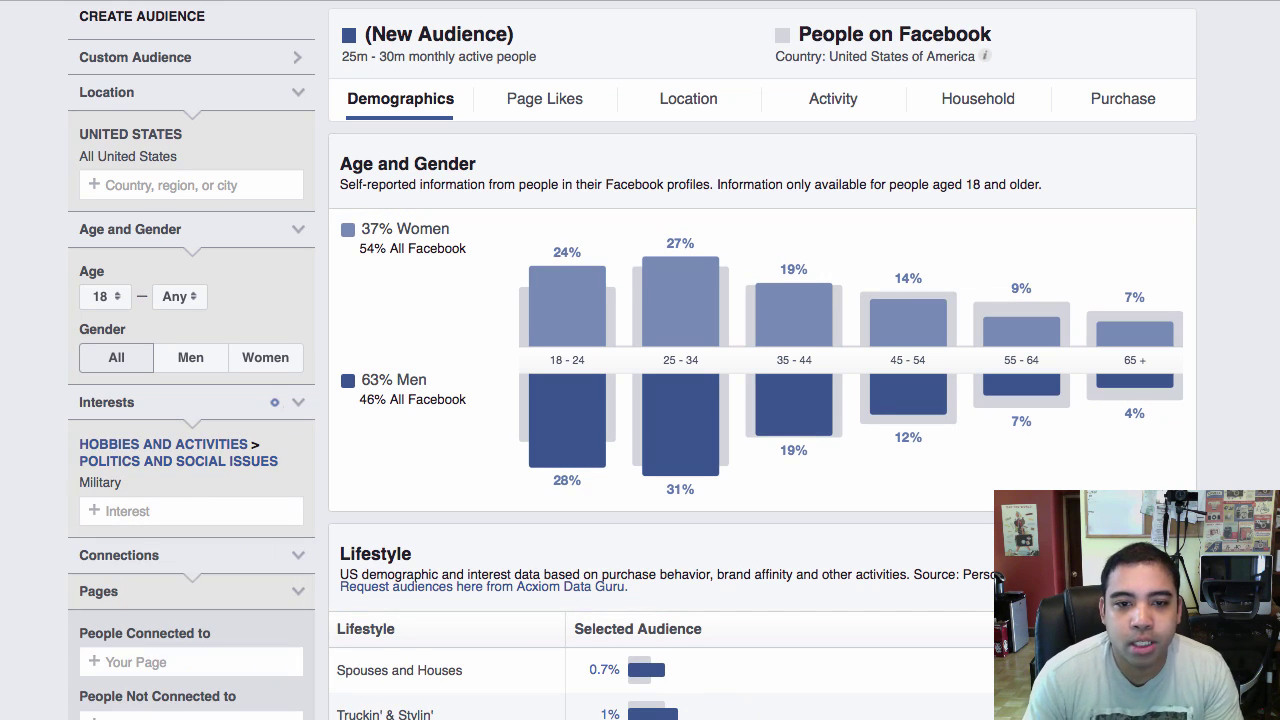
# Step: Examine the age and gender breakdown of the audience, and expand the Lifestyle table to review all its segments
pyautogui.moveTo(605, 305)
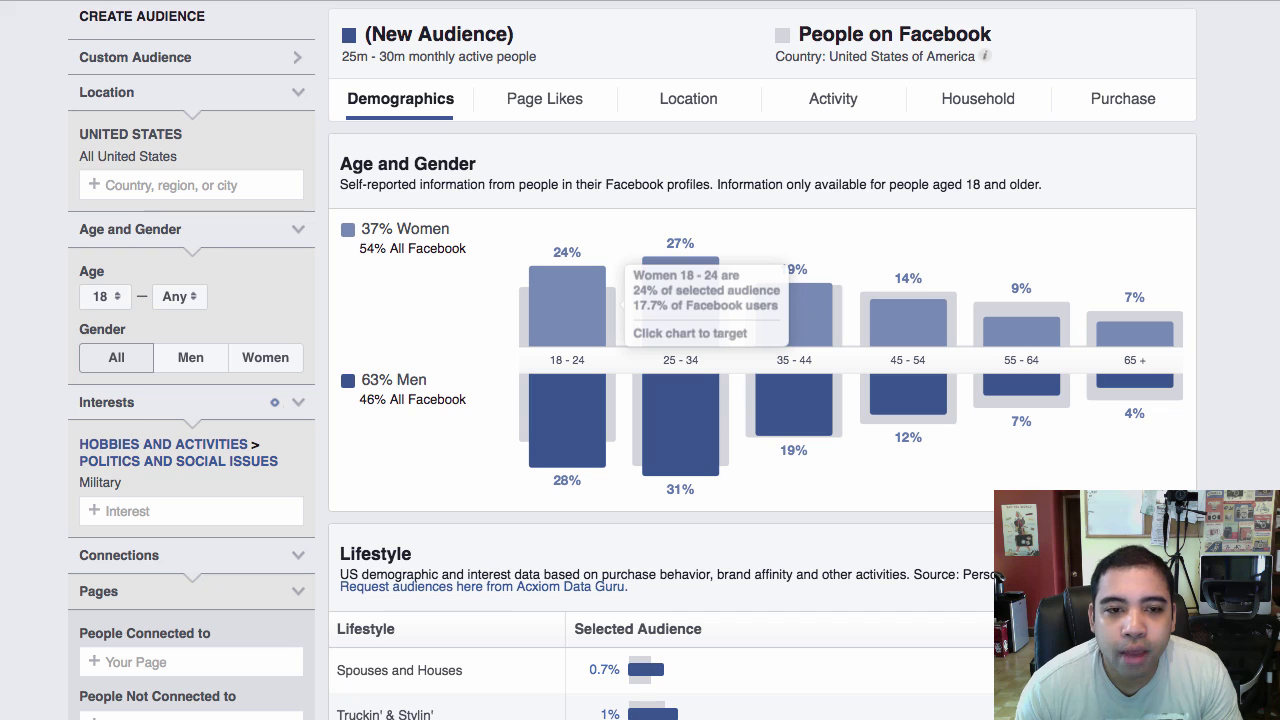
pyautogui.moveTo(1135, 335)
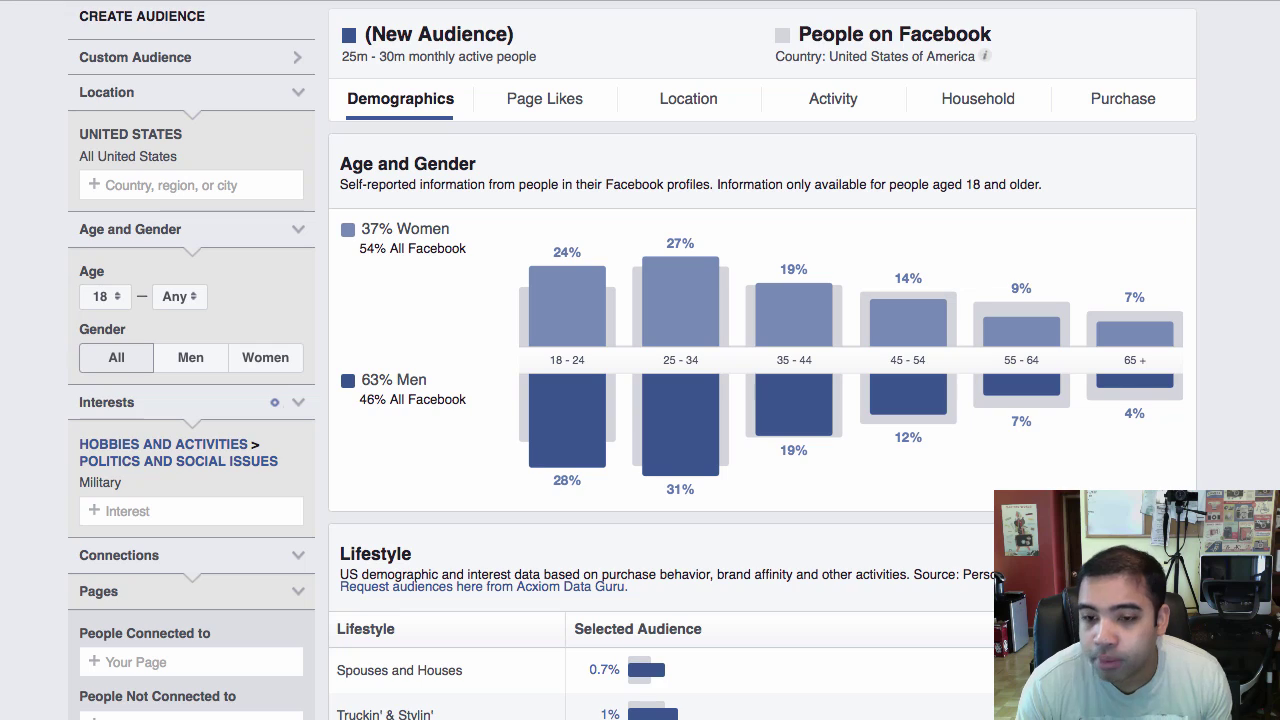
pyautogui.scroll(-3, 760, 400)
pyautogui.scroll(-2, 760, 400)
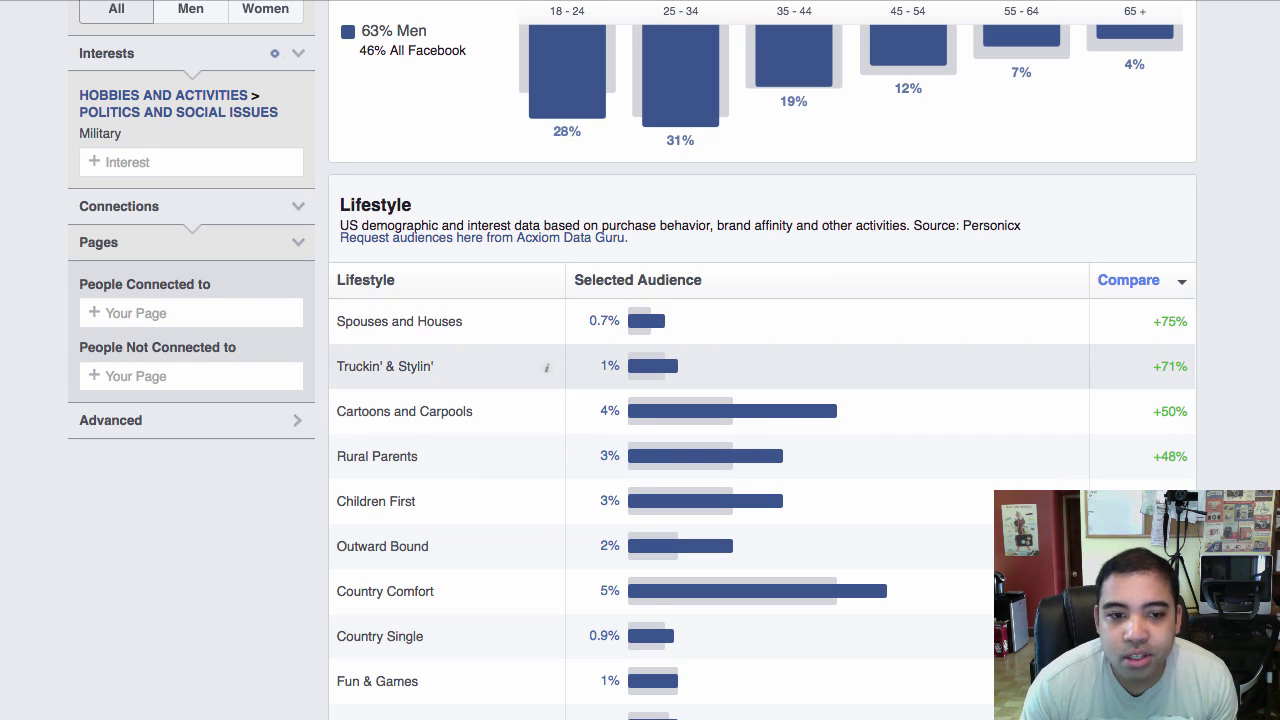
pyautogui.scroll(-3, 546, 591)
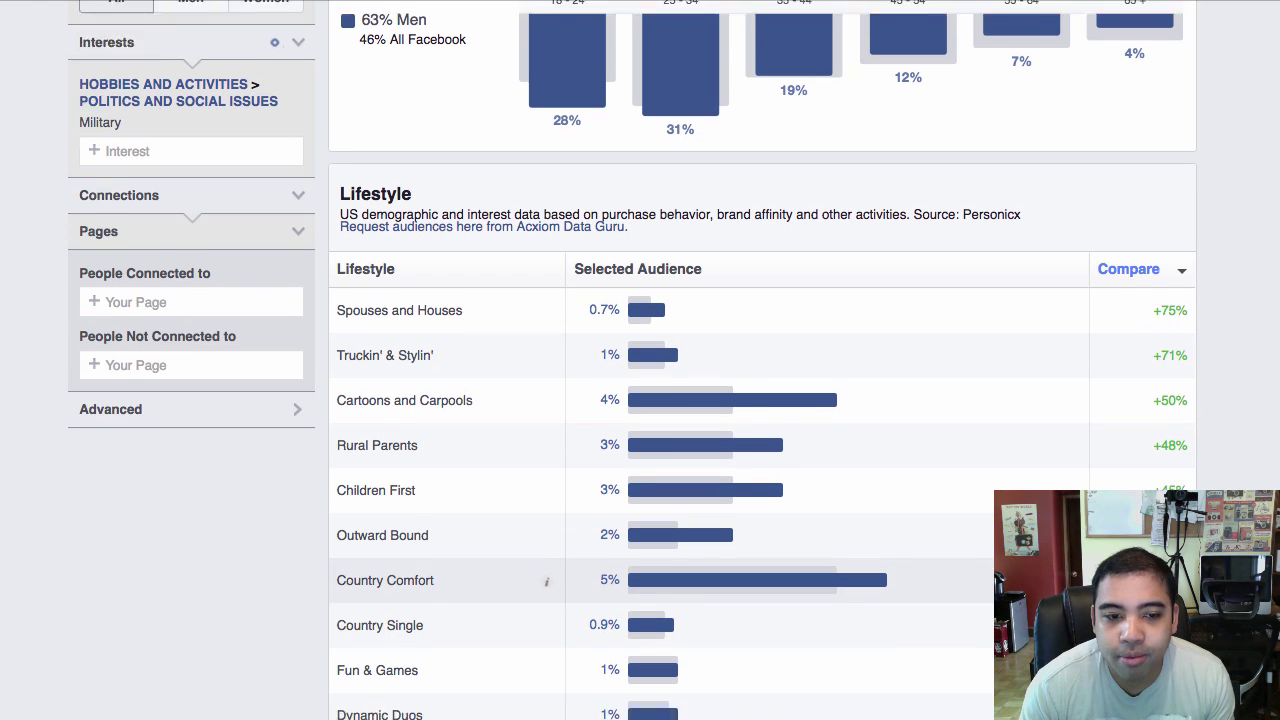
pyautogui.click(761, 468)
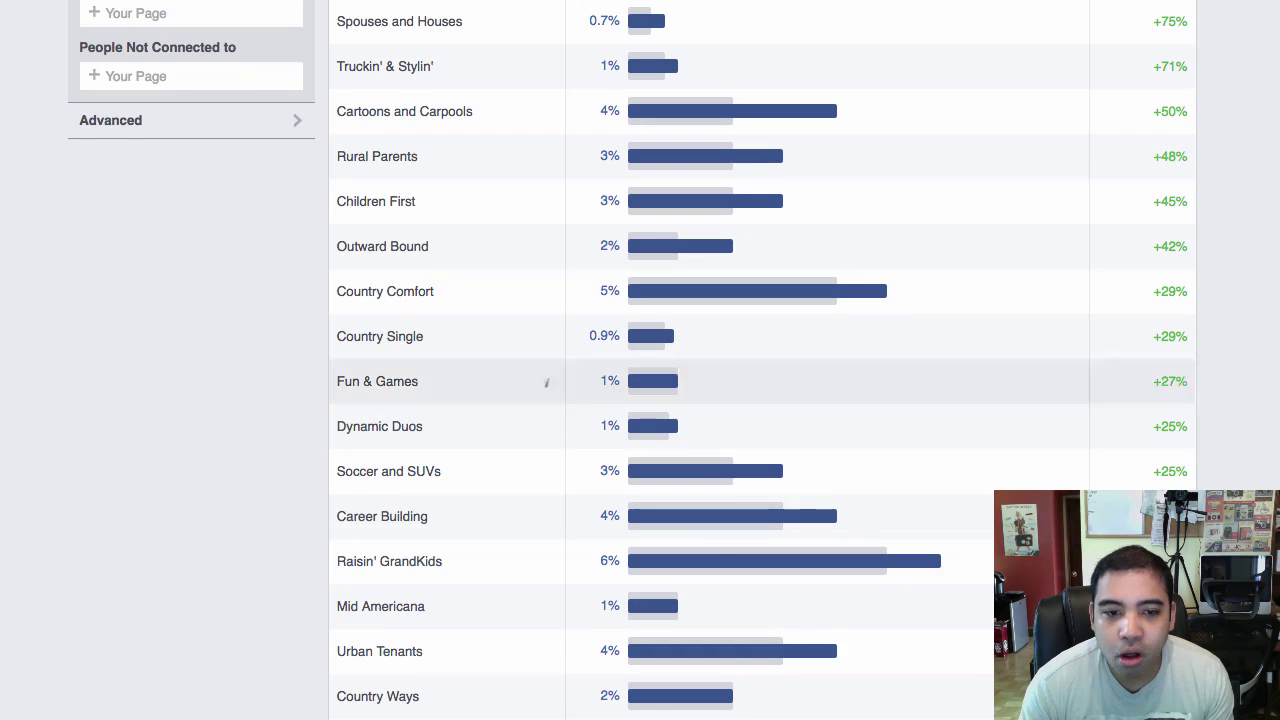
pyautogui.scroll(-2, 546, 467)
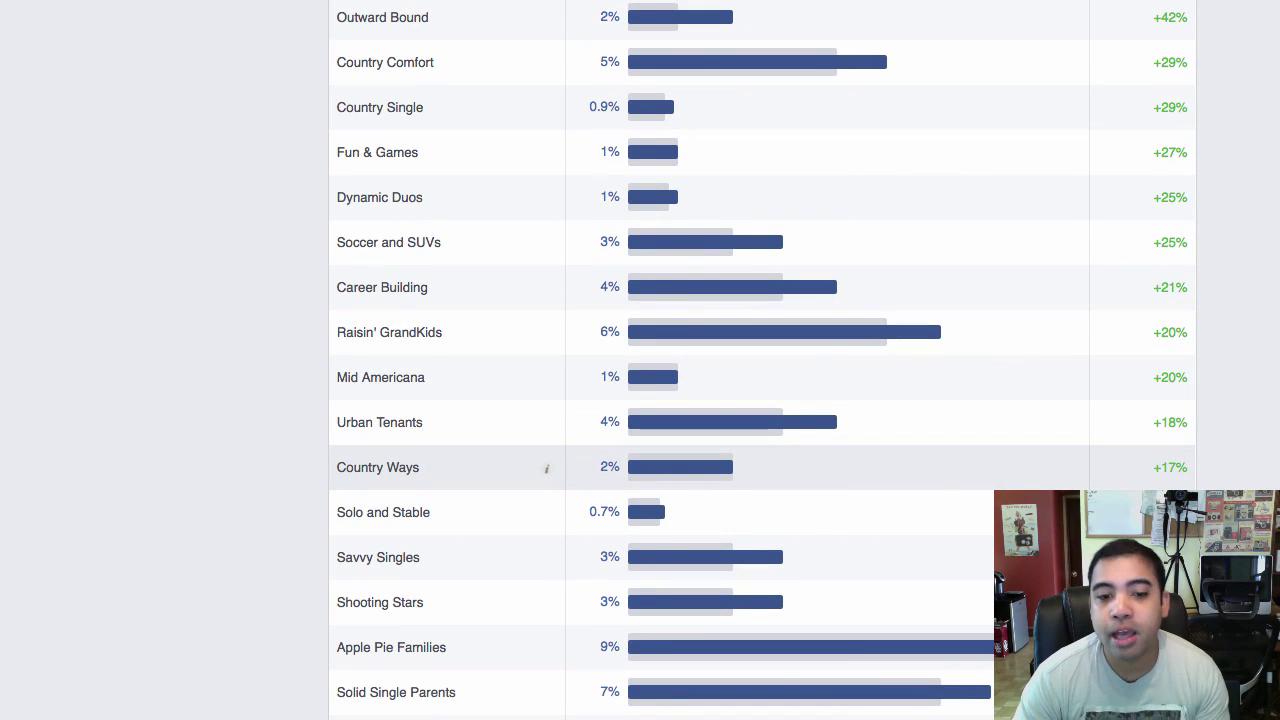
pyautogui.scroll(-7, 546, 332)
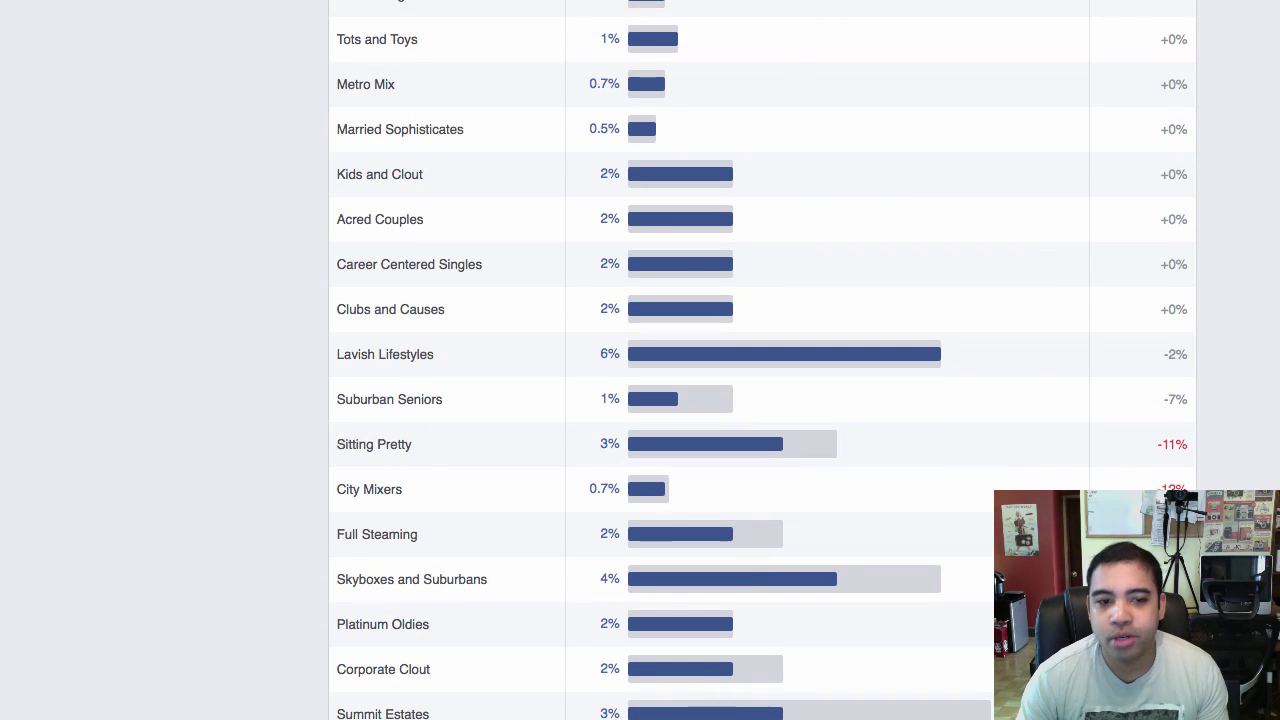
pyautogui.scroll(15, 660, 360)
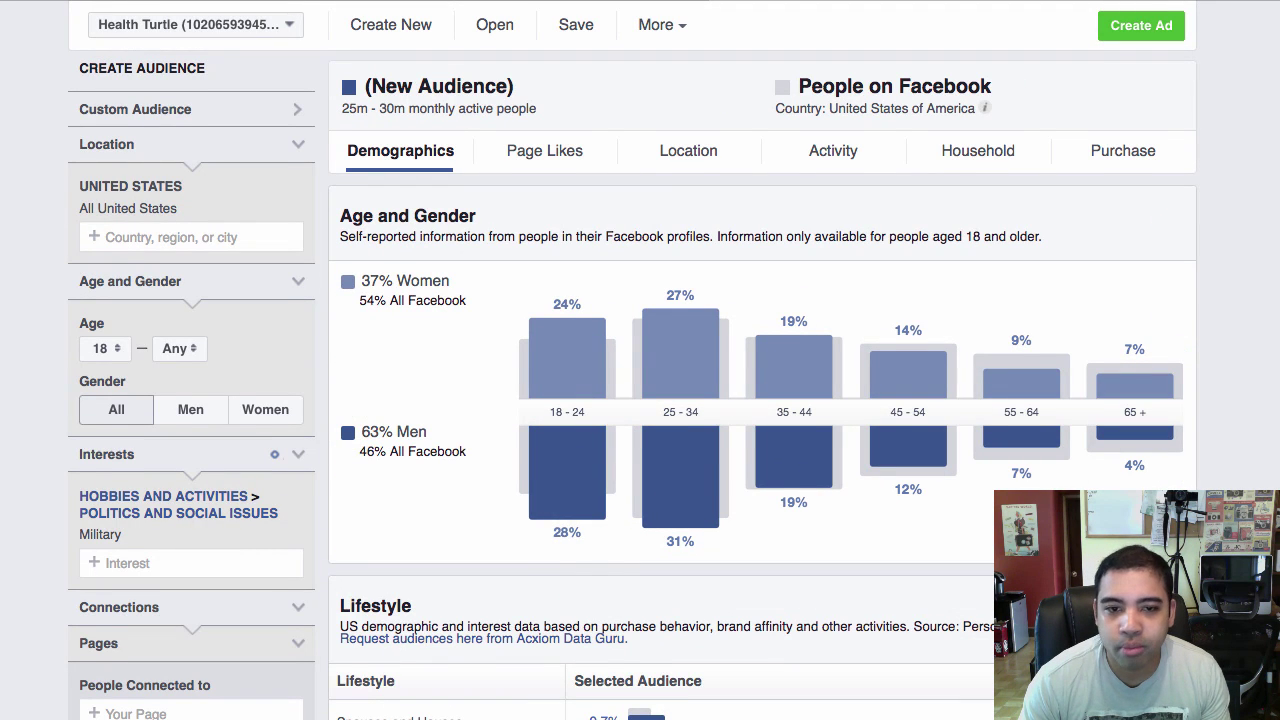
# Step: Examine the audience's relationship status, education level and full Job Title breakdown
pyautogui.scroll(-4, 660, 360)
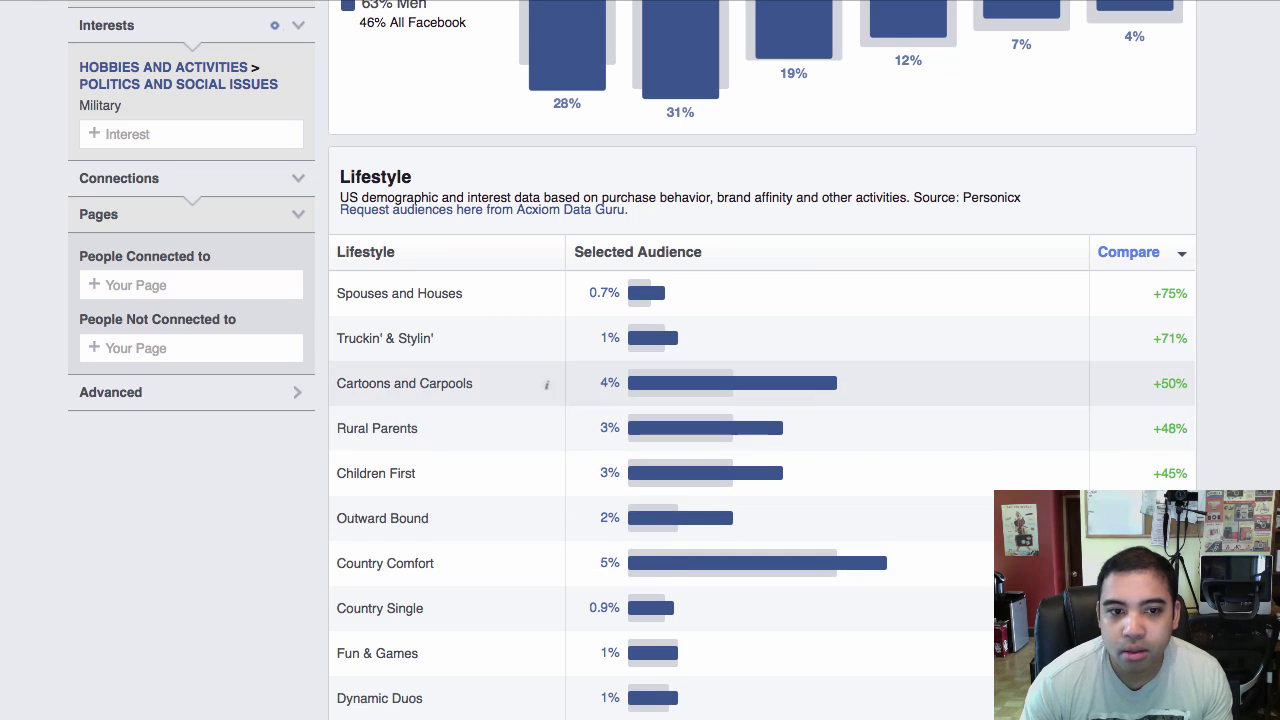
pyautogui.scroll(-10, 500, 383)
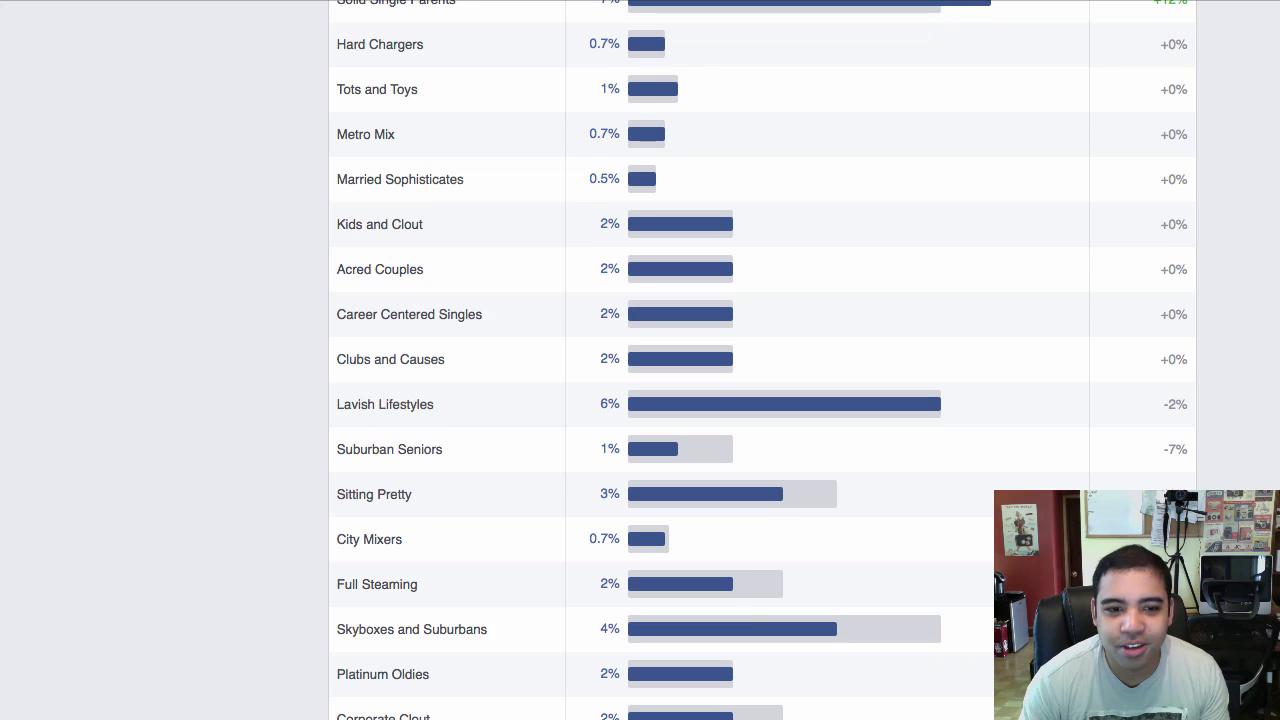
pyautogui.scroll(-5, 760, 360)
pyautogui.scroll(-5, 760, 360)
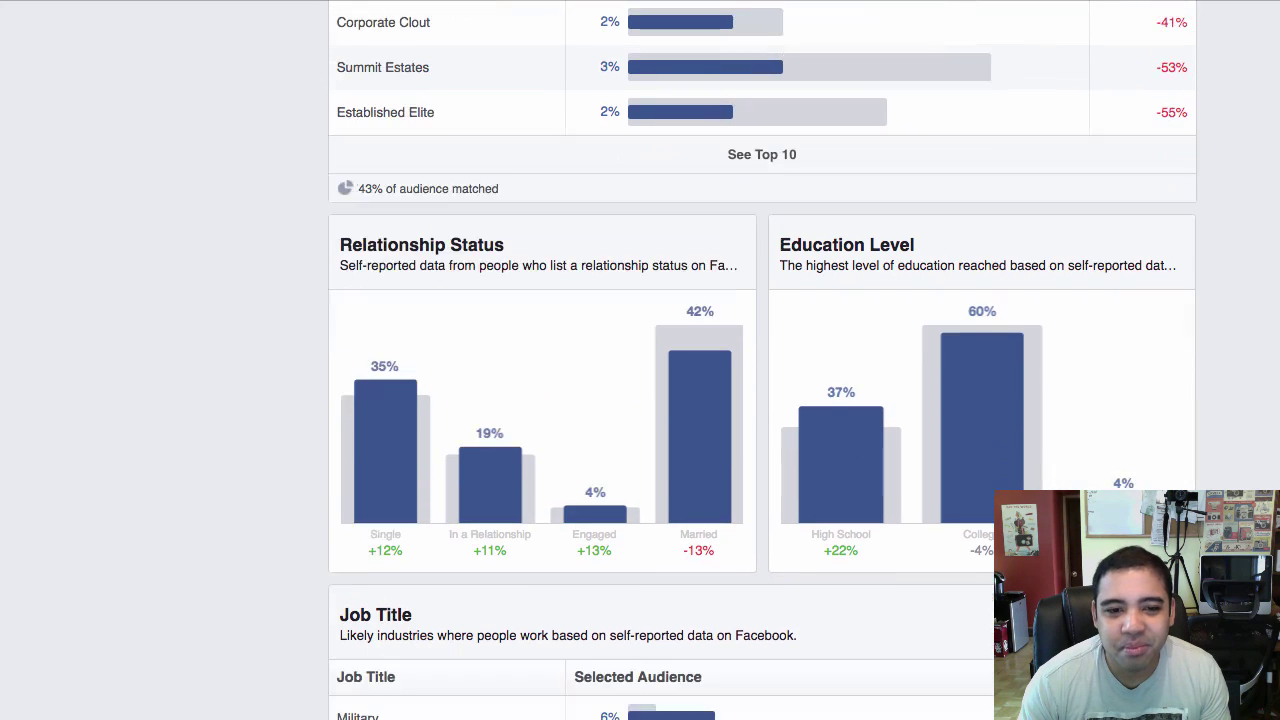
pyautogui.scroll(-3, 760, 360)
pyautogui.scroll(-1, 760, 360)
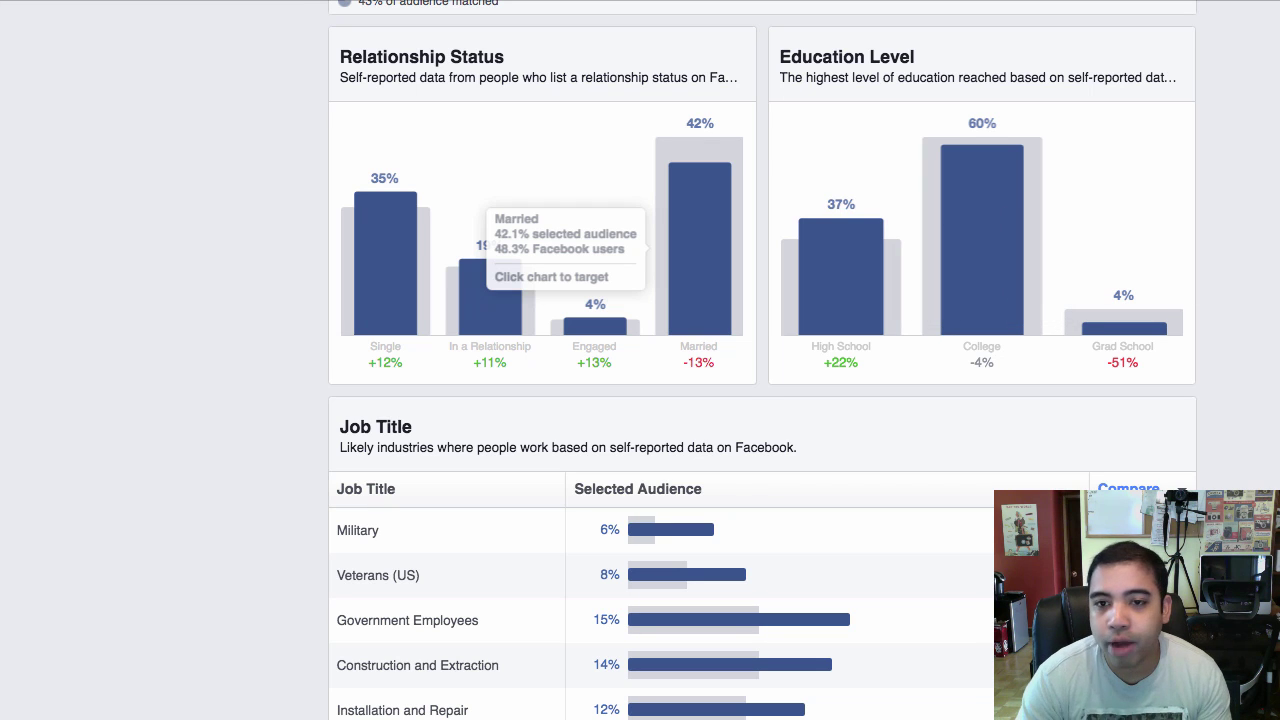
pyautogui.scroll(-2, 760, 360)
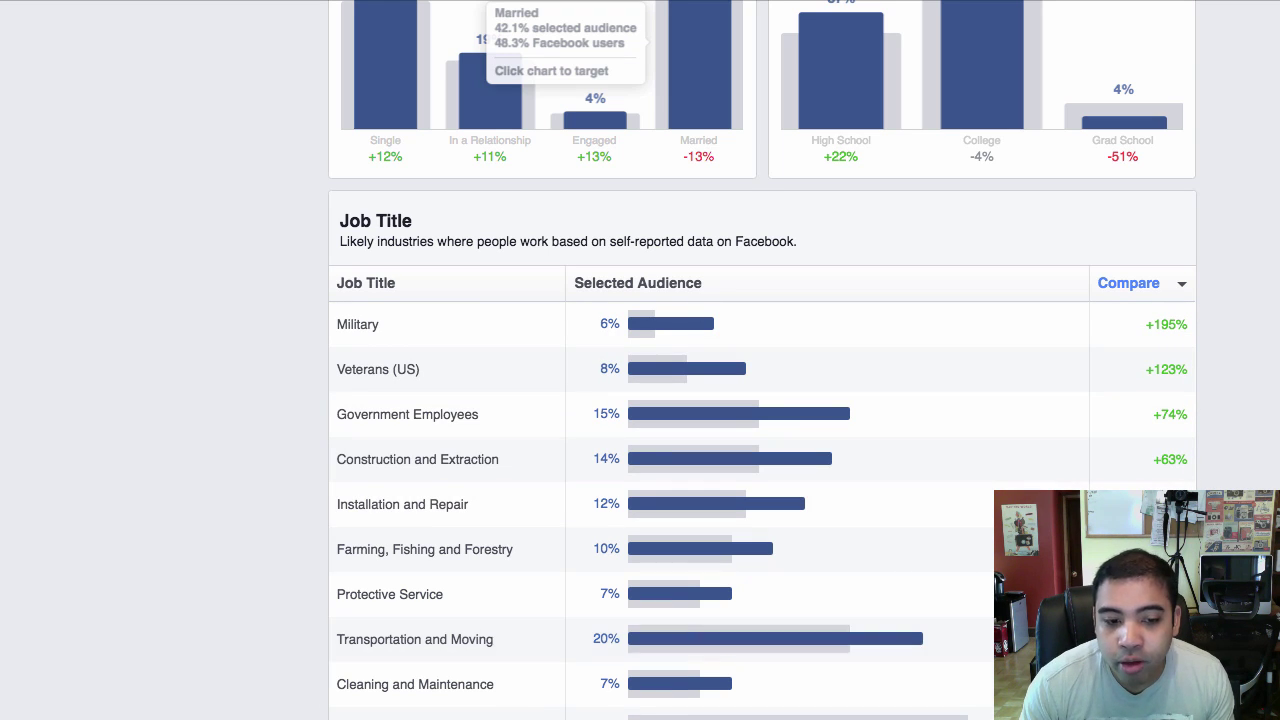
pyautogui.scroll(-8, 760, 400)
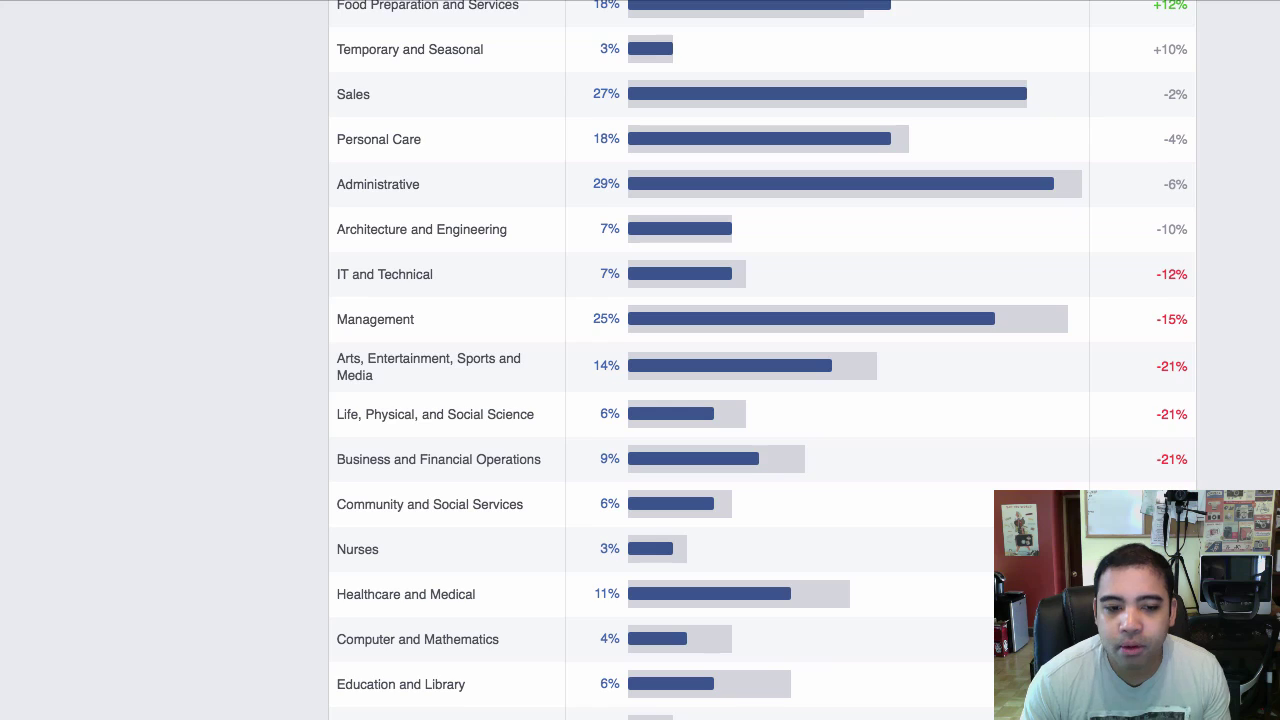
pyautogui.scroll(2, 860, 594)
pyautogui.scroll(20, 908, 390)
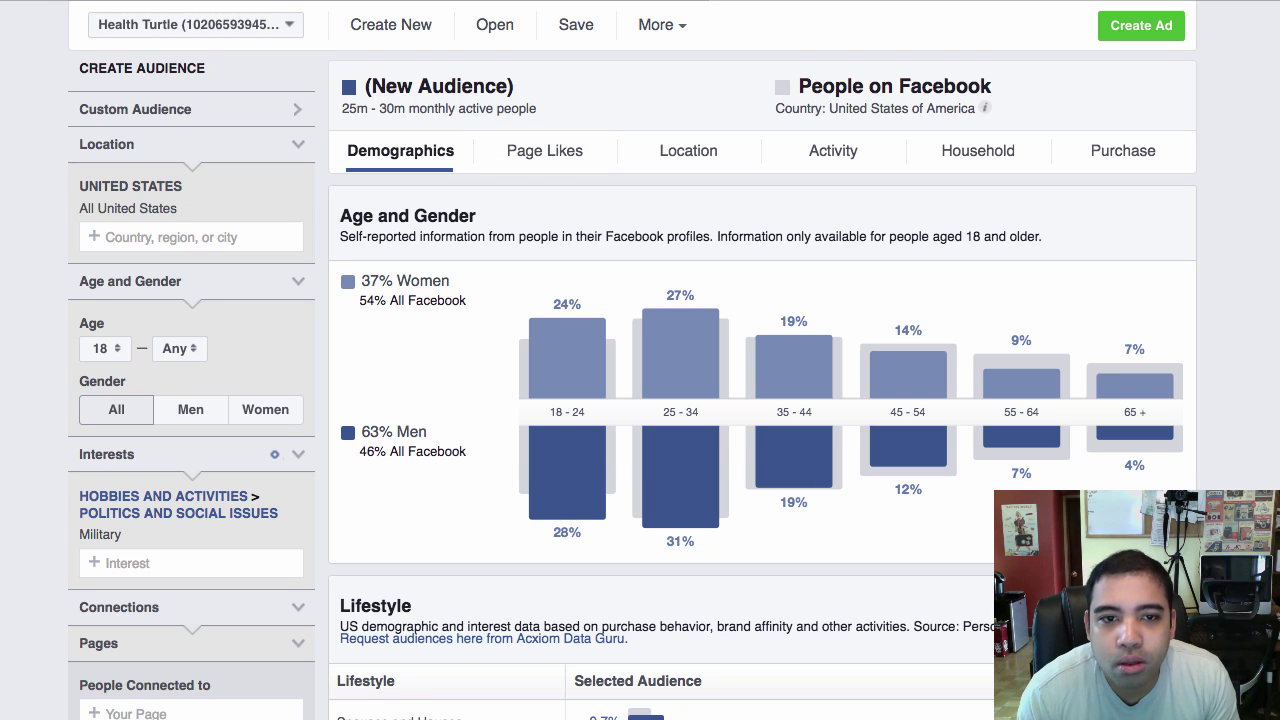
# Step: Show the audience's page likes and expand Top Categories to review the complete list of categories
pyautogui.click(544, 150)
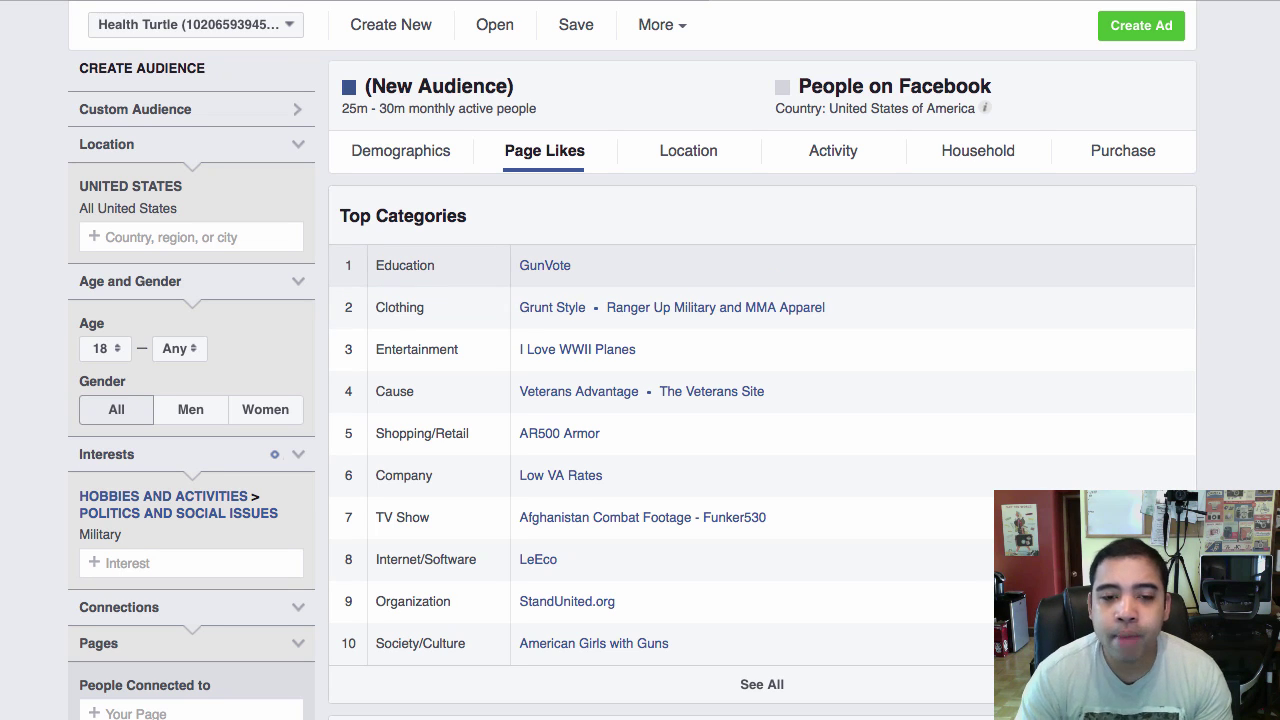
pyautogui.scroll(-1, 762, 265)
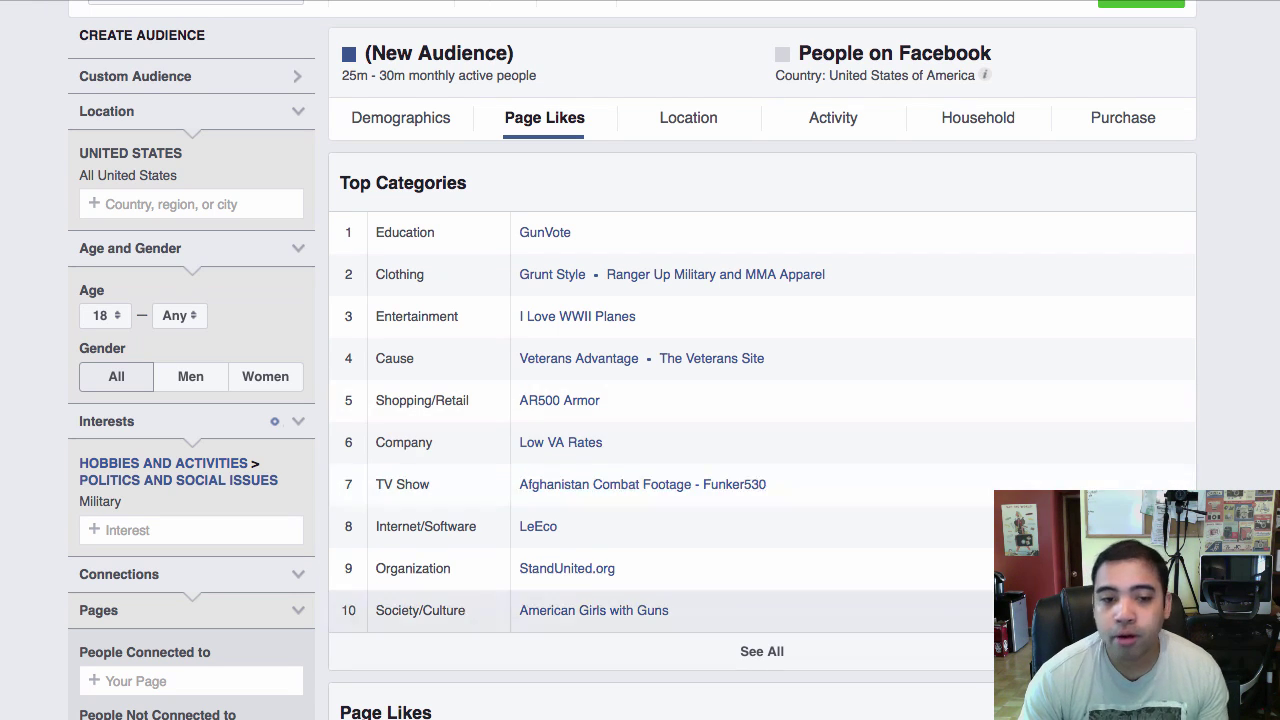
pyautogui.click(762, 651)
pyautogui.scroll(-5, 762, 436)
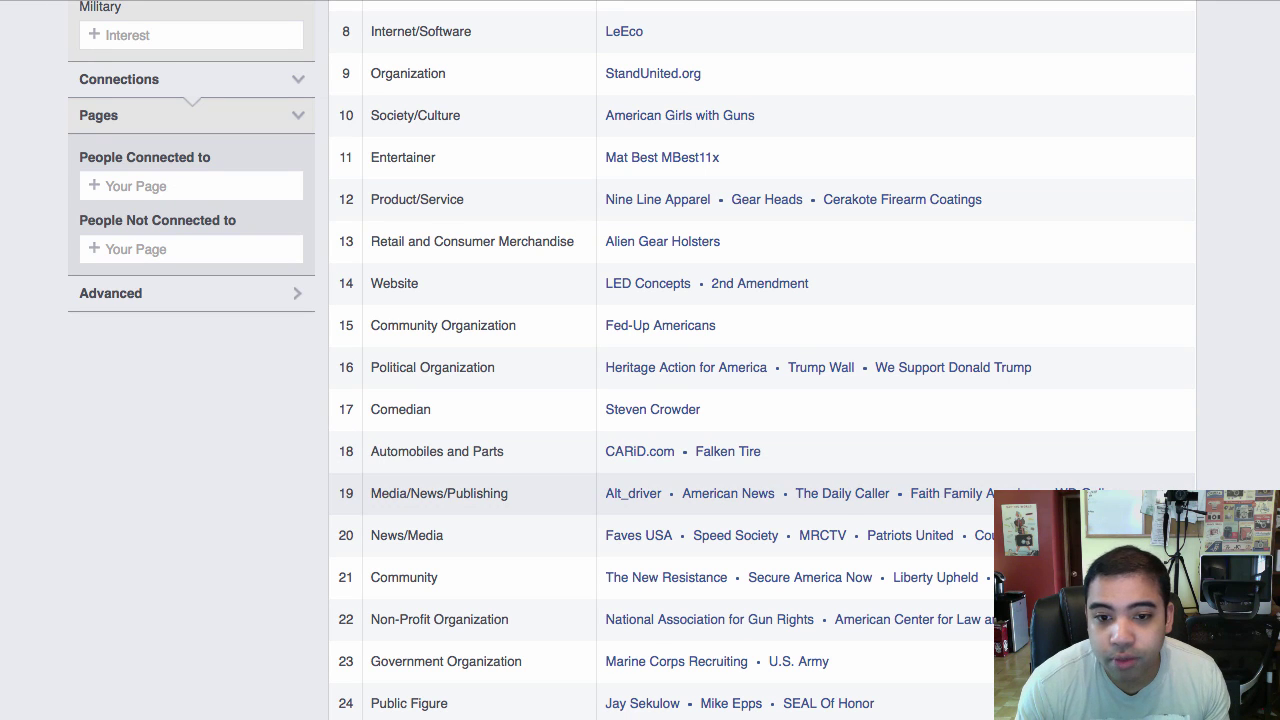
pyautogui.scroll(-3, 660, 530)
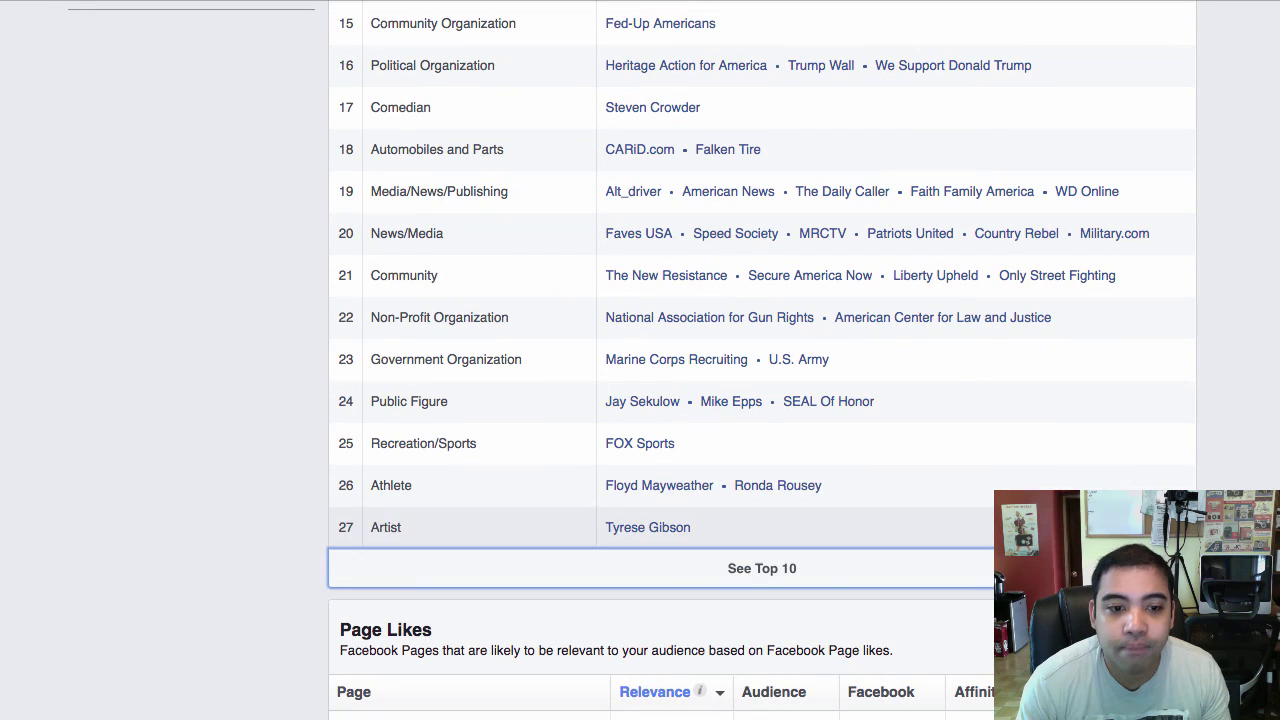
# Step: Show the audience's location data and review the full Top Cities list against the Facebook average
pyautogui.scroll(8, 660, 400)
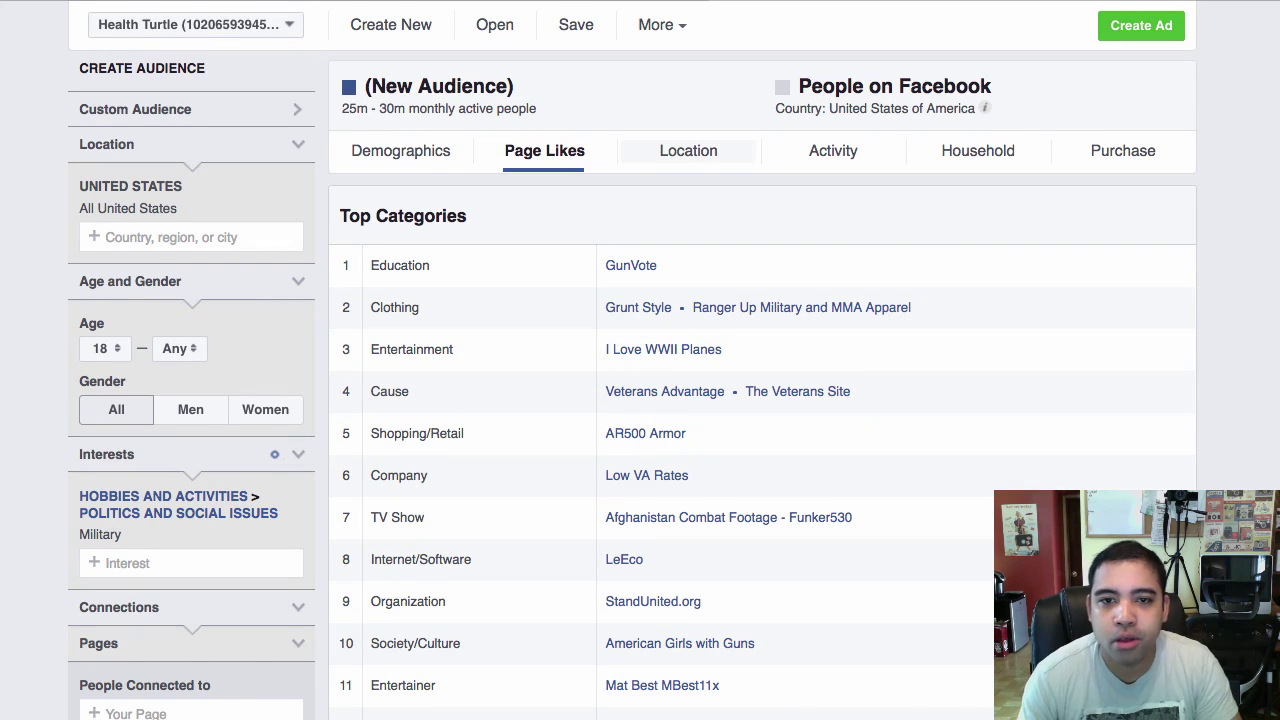
pyautogui.click(688, 150)
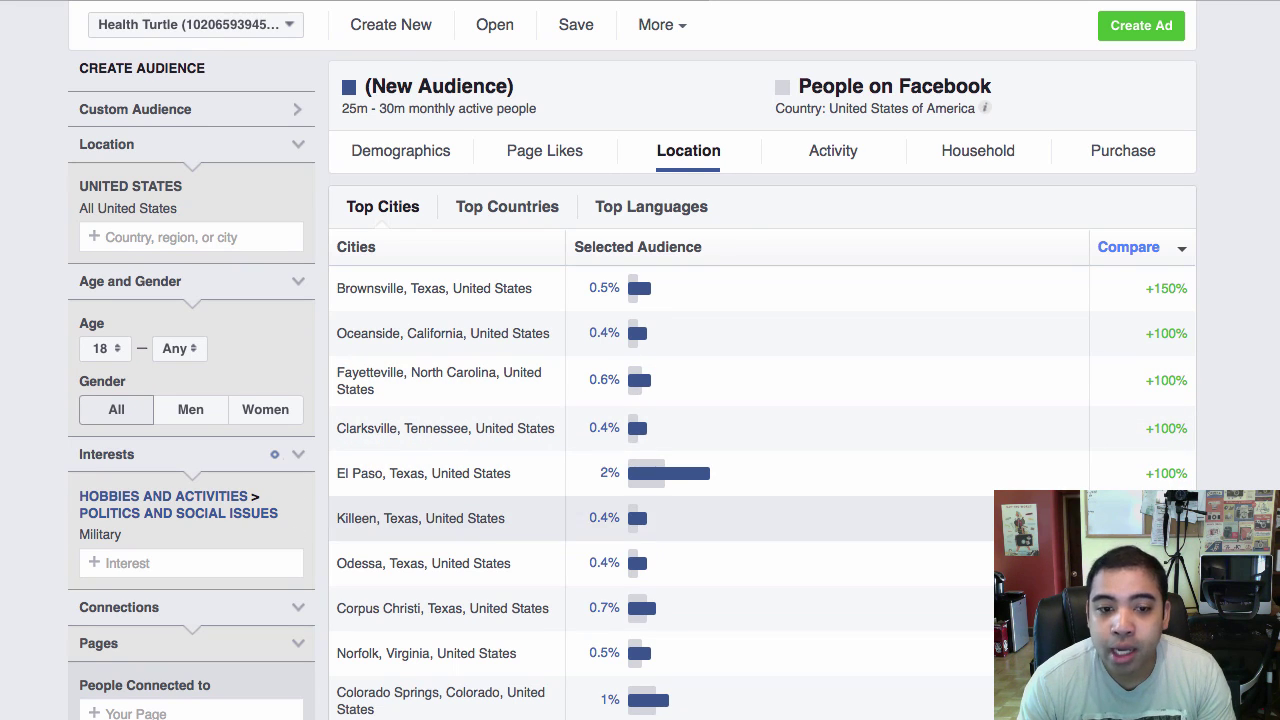
pyautogui.scroll(-5, 640, 400)
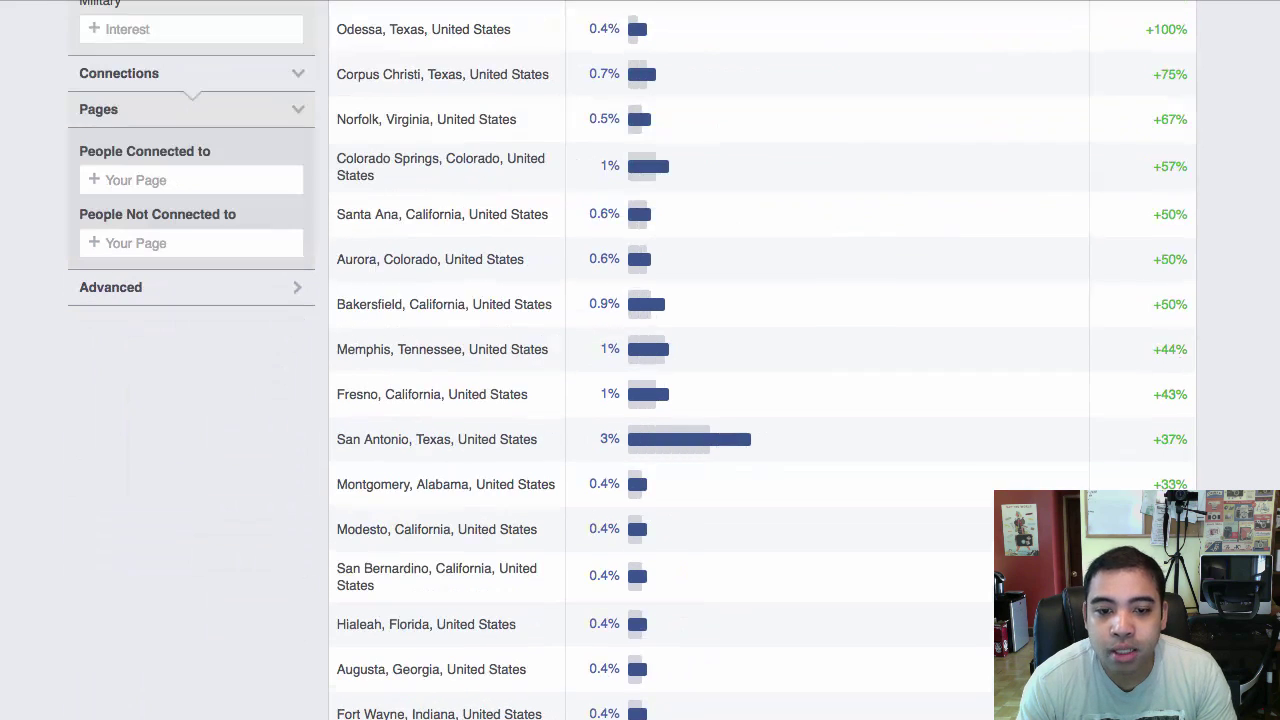
pyautogui.scroll(-2, 760, 430)
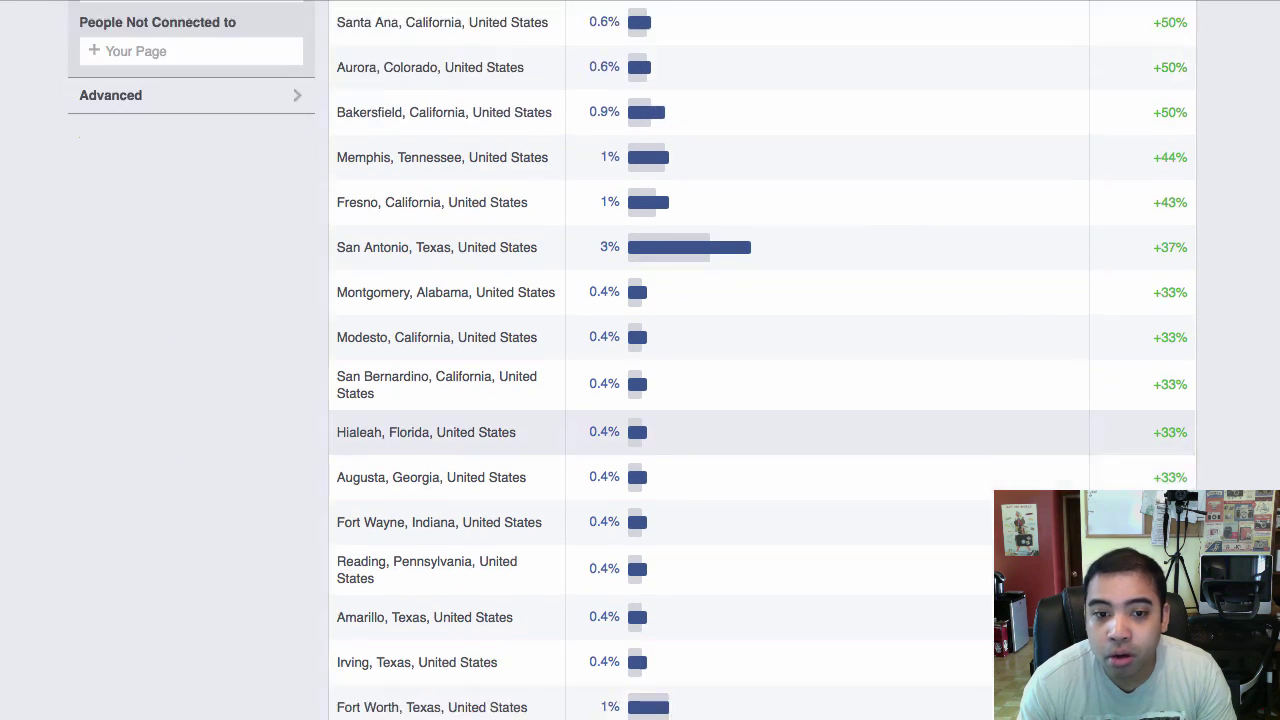
pyautogui.scroll(-10, 760, 430)
pyautogui.scroll(-2, 760, 430)
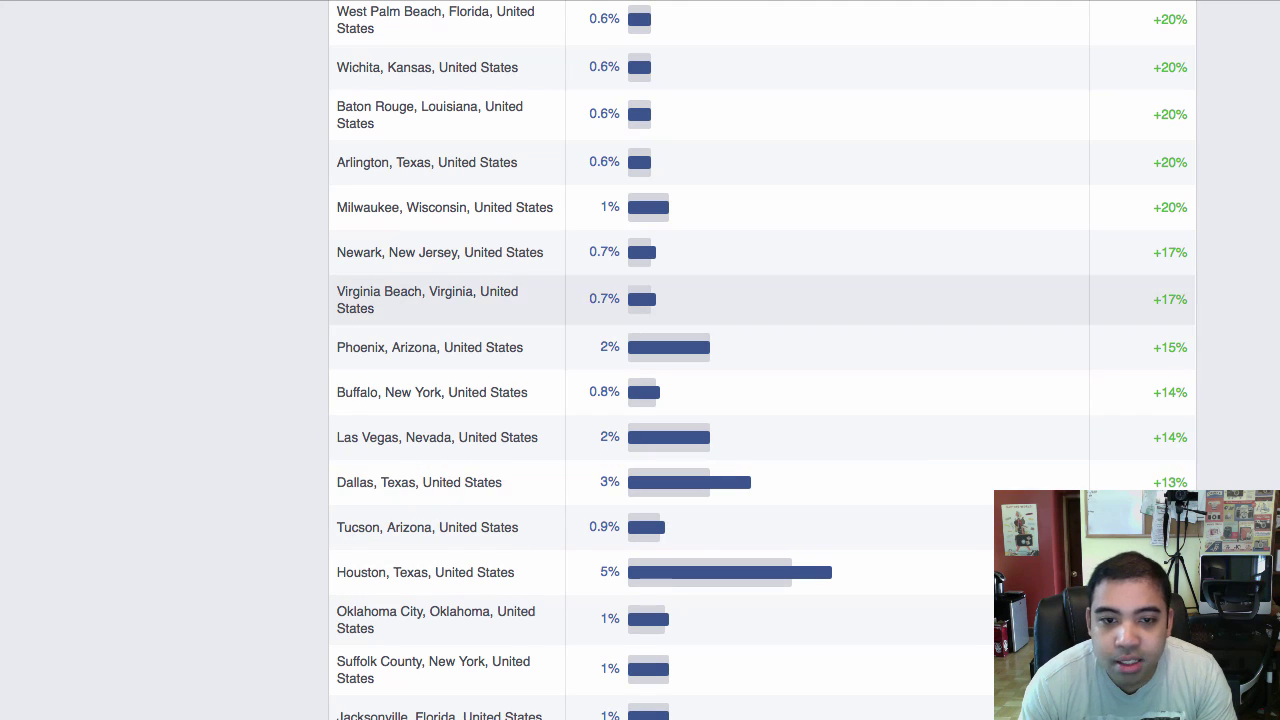
pyautogui.scroll(-2, 760, 430)
pyautogui.scroll(-1, 760, 430)
pyautogui.scroll(-12, 760, 600)
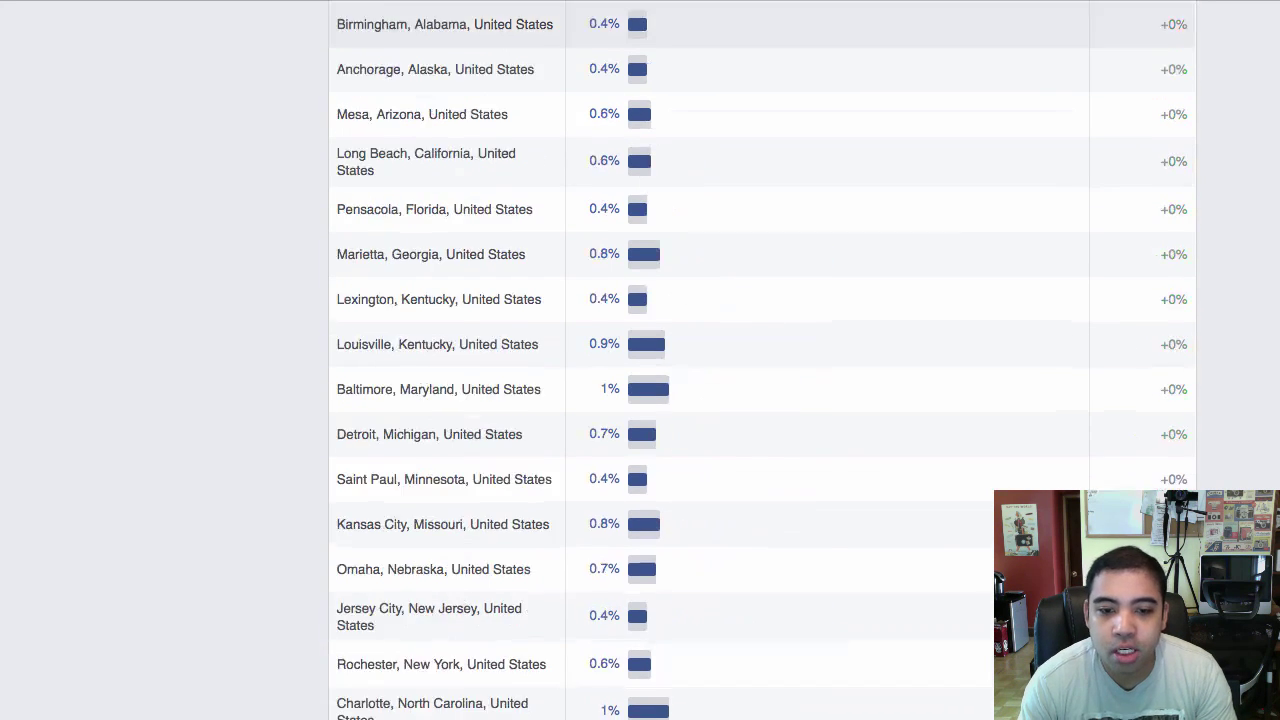
pyautogui.scroll(-7, 640, 590)
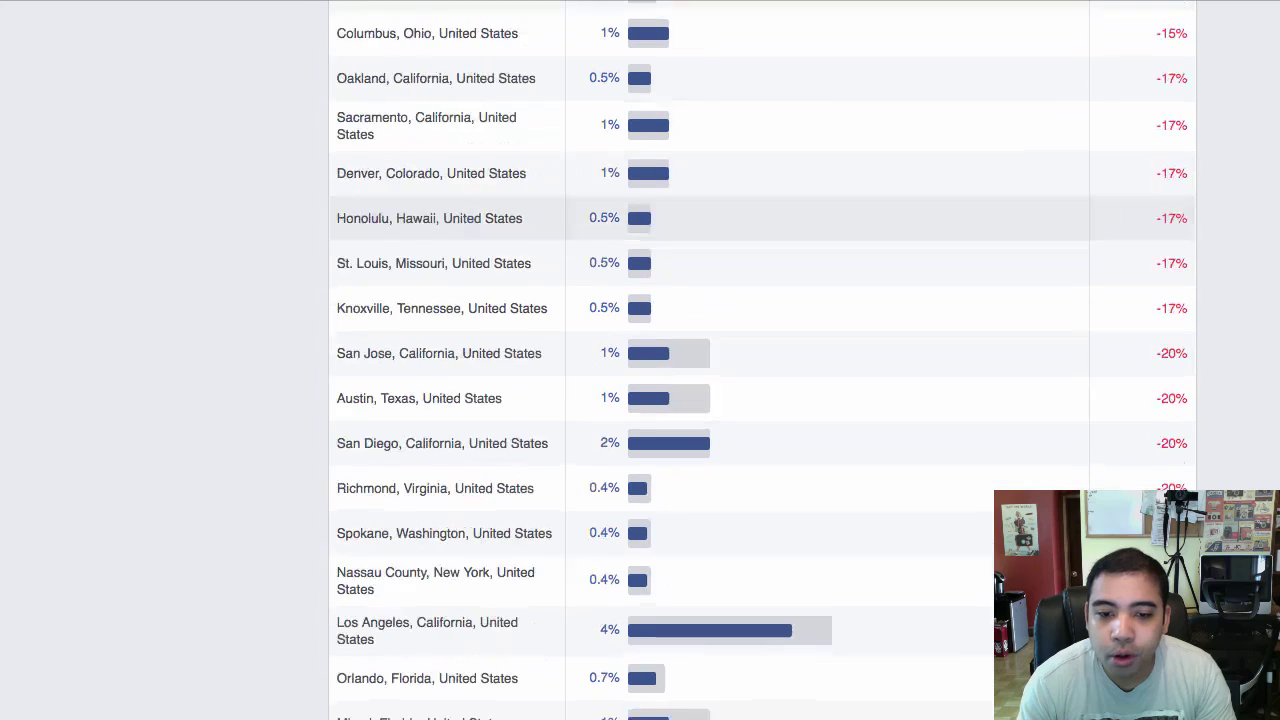
# Step: Show the audience's activity data and examine the Frequency of Activities chart, including Ads Clicked
pyautogui.scroll(20, 640, 590)
pyautogui.scroll(7, 640, 590)
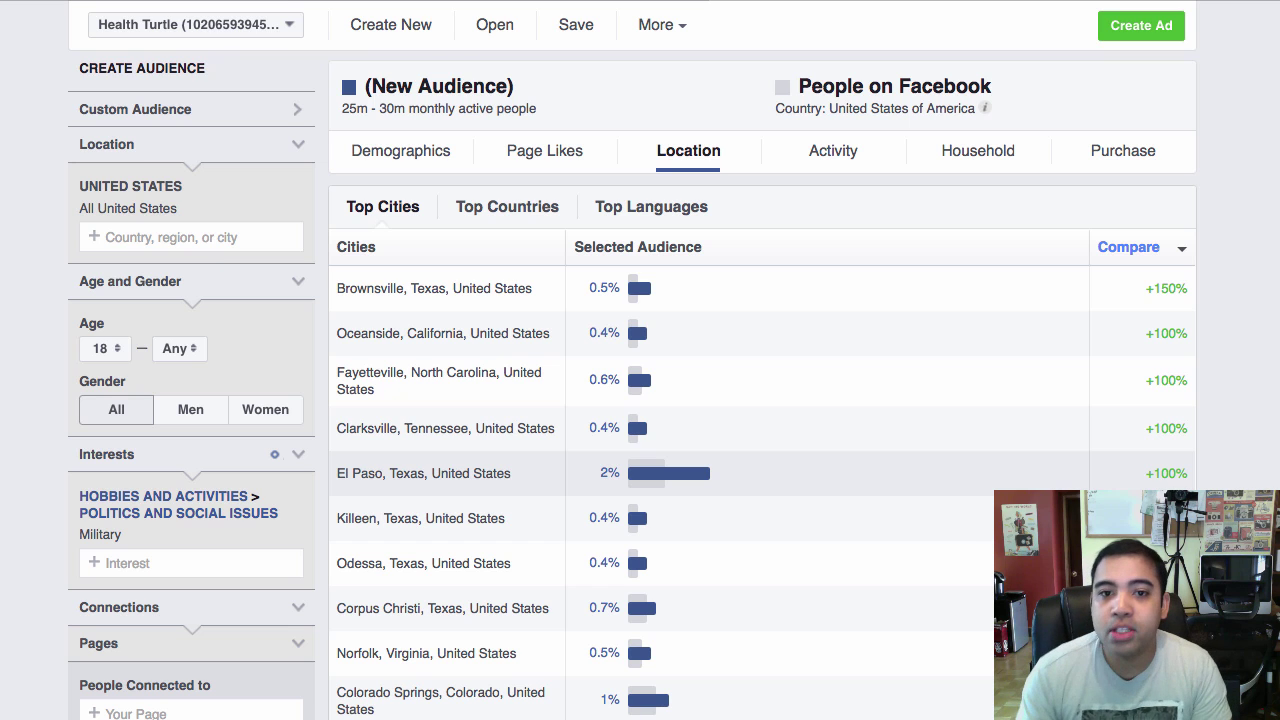
pyautogui.click(833, 150)
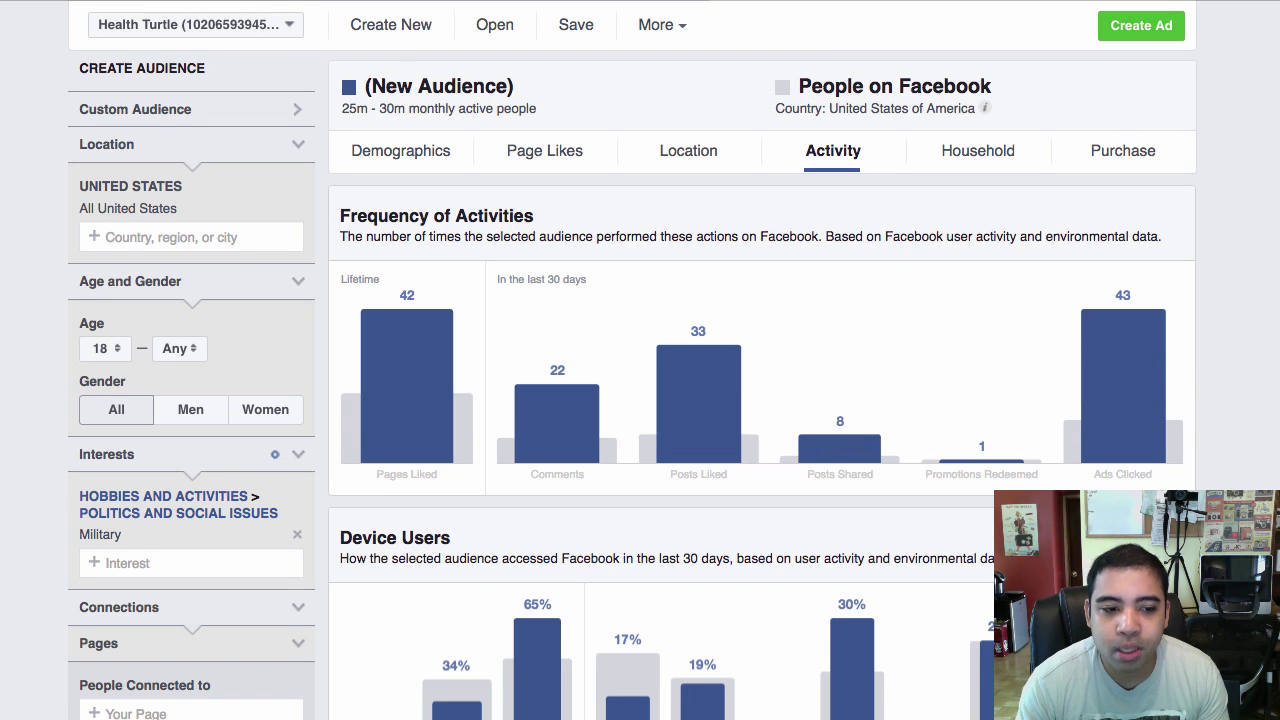
pyautogui.moveTo(1085, 384)
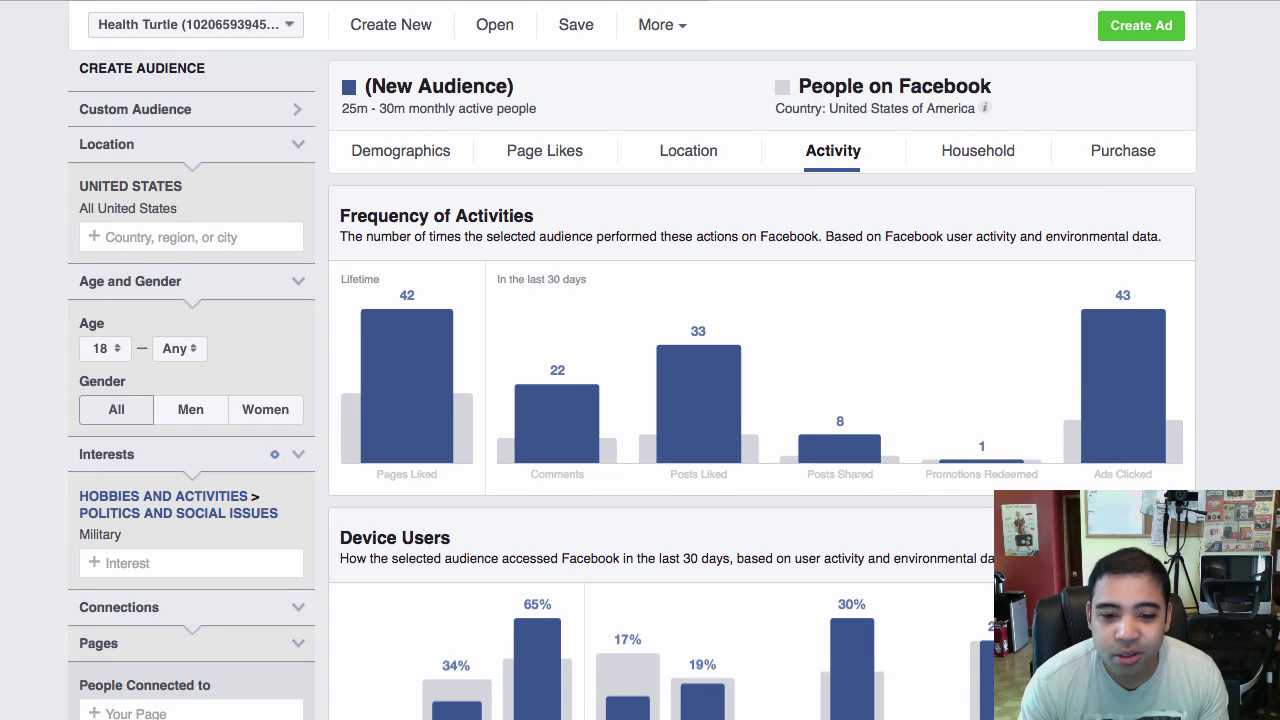
# Step: Examine the Device Users chart, comparing the desktop-only, desktop and mobile, and mobile-only shares of the audience
pyautogui.scroll(-1, 640, 400)
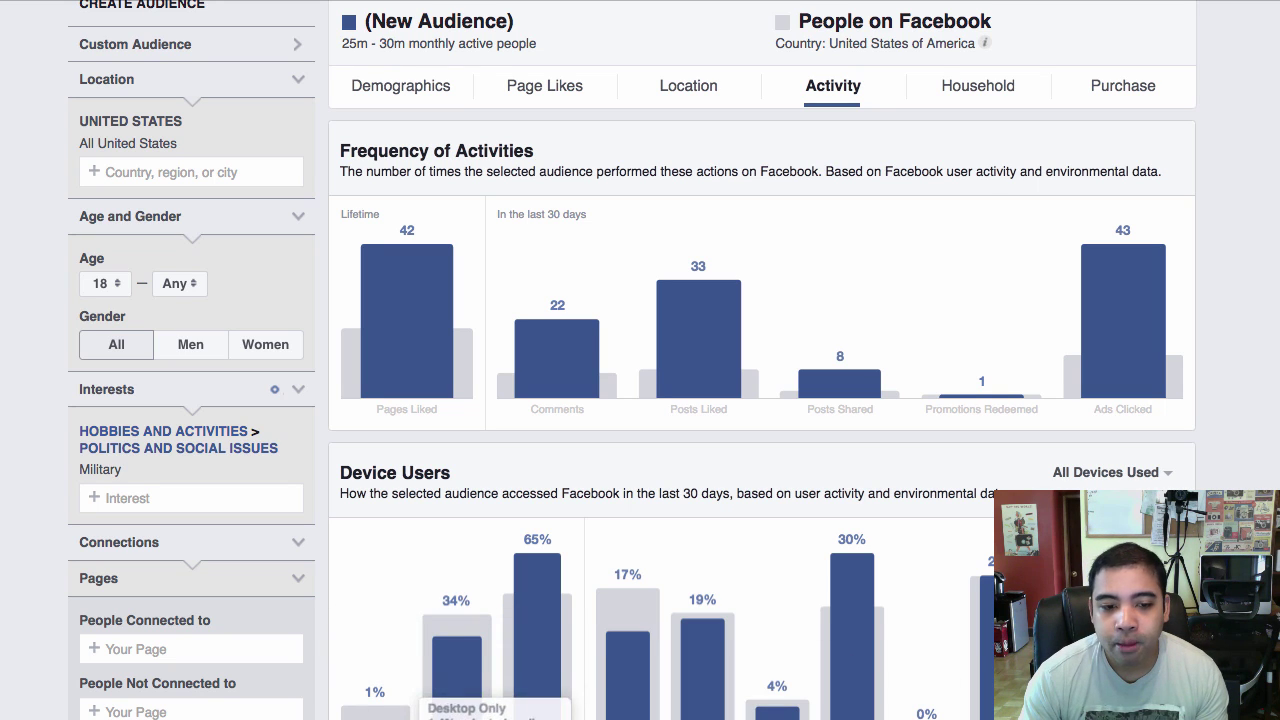
pyautogui.scroll(-1, 467, 690)
pyautogui.scroll(1, 467, 690)
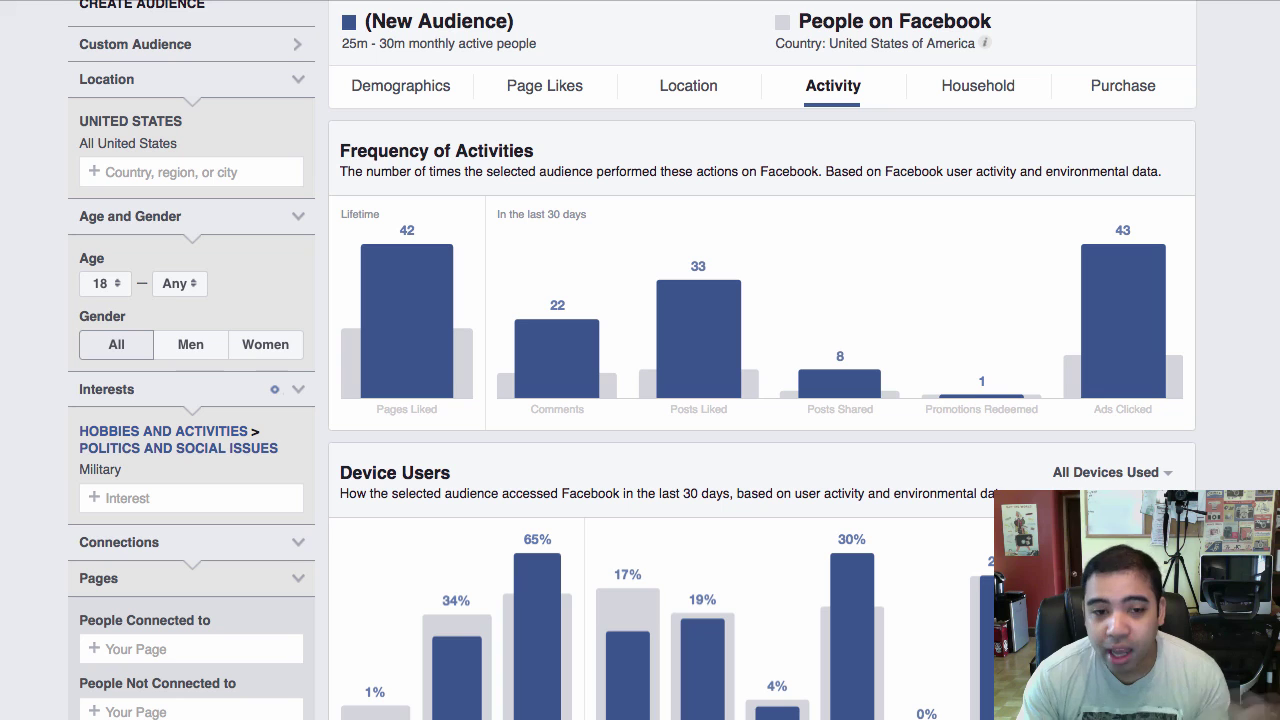
pyautogui.moveTo(537, 655)
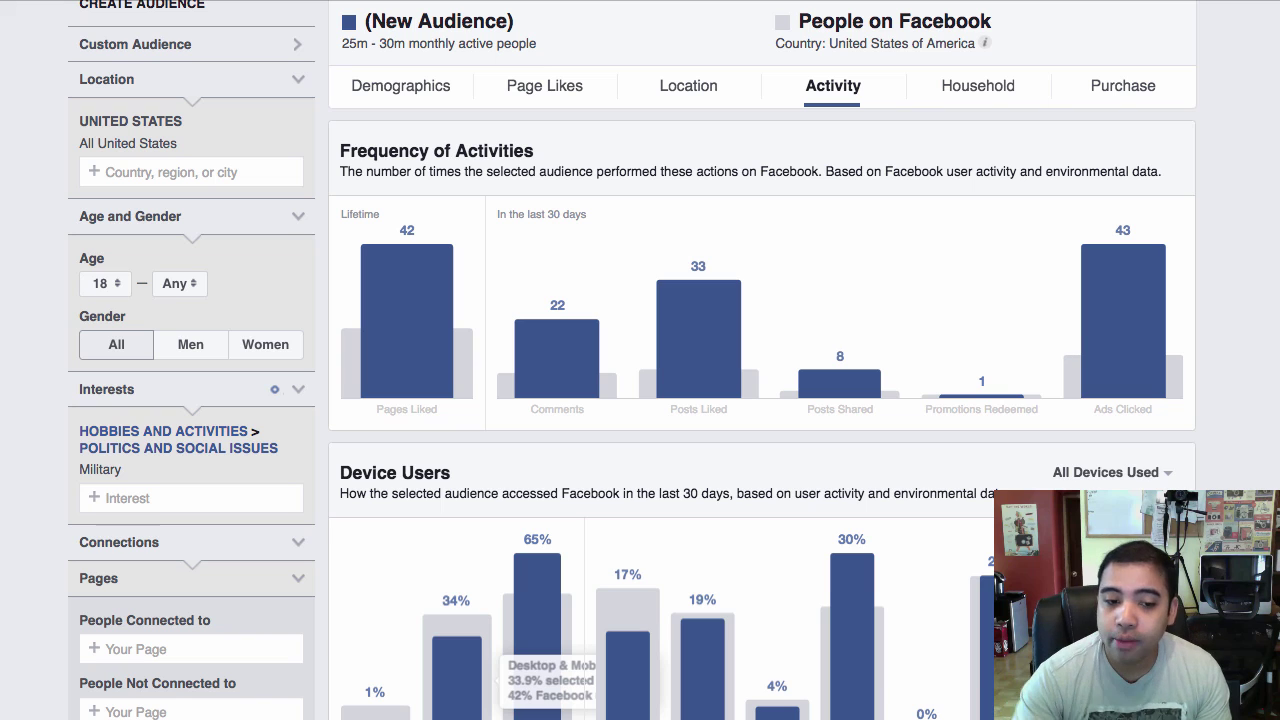
pyautogui.moveTo(460, 662)
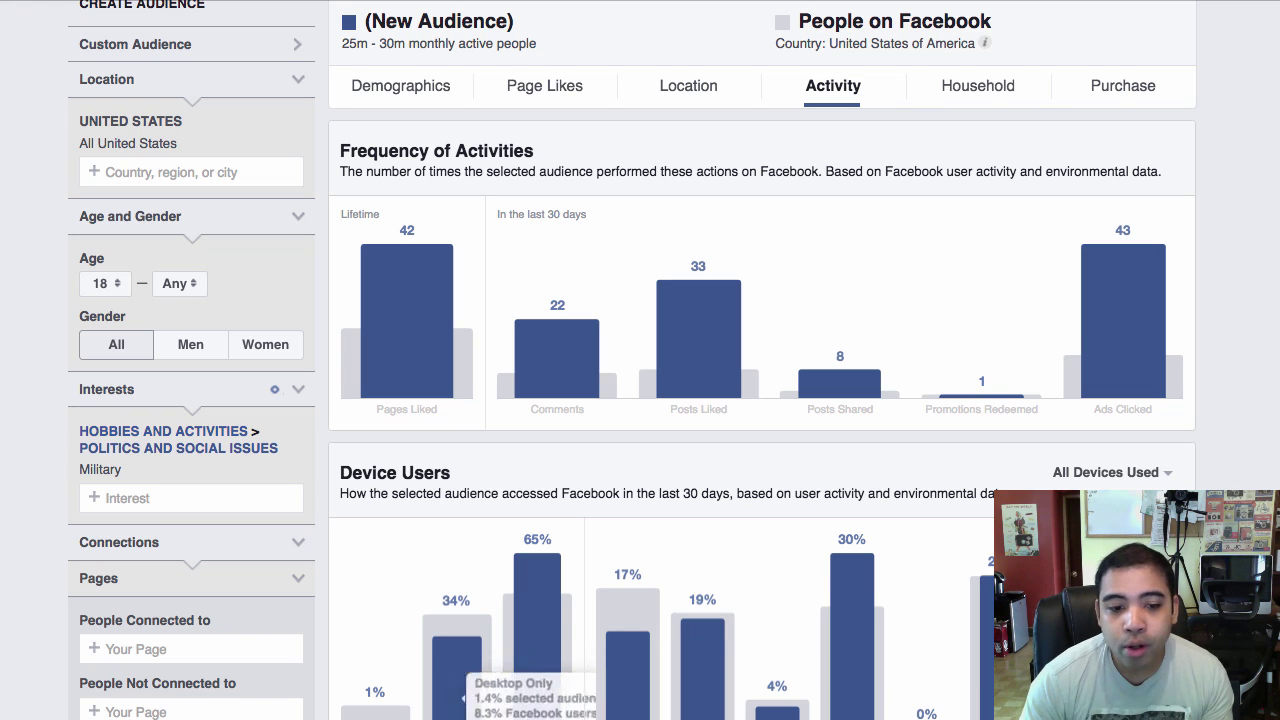
pyautogui.scroll(-1, 460, 680)
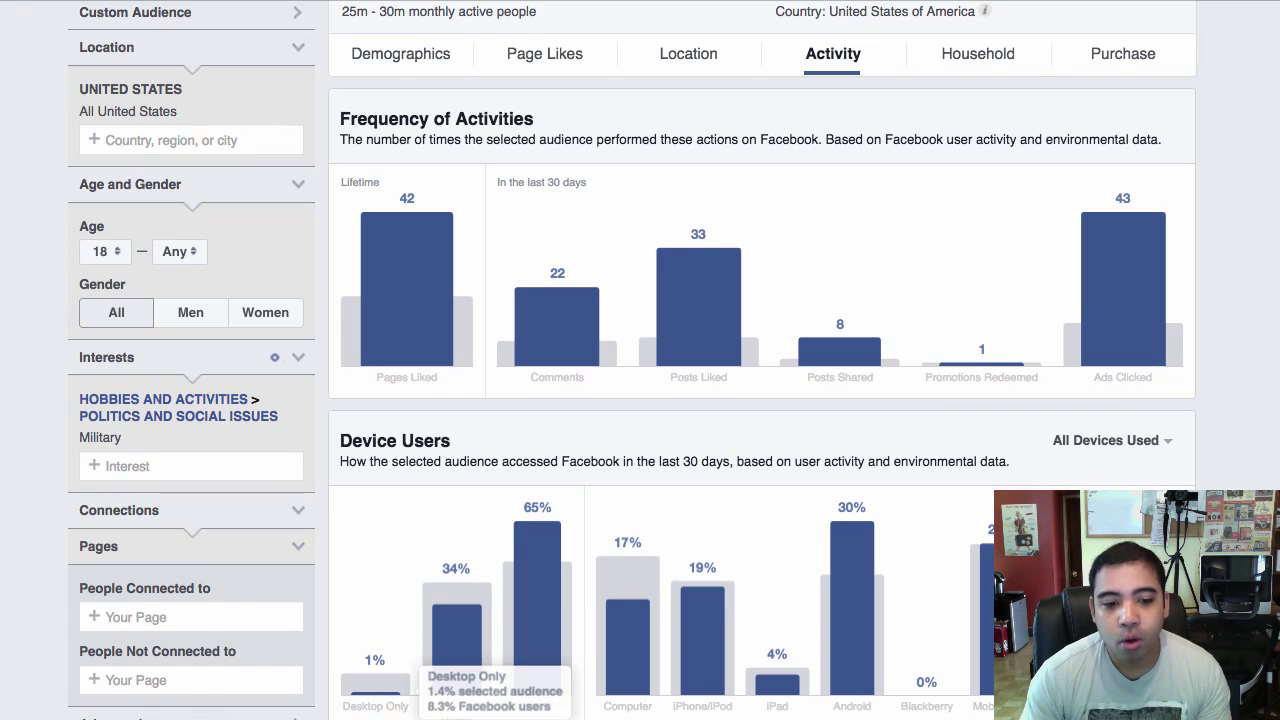
pyautogui.scroll(1, 460, 680)
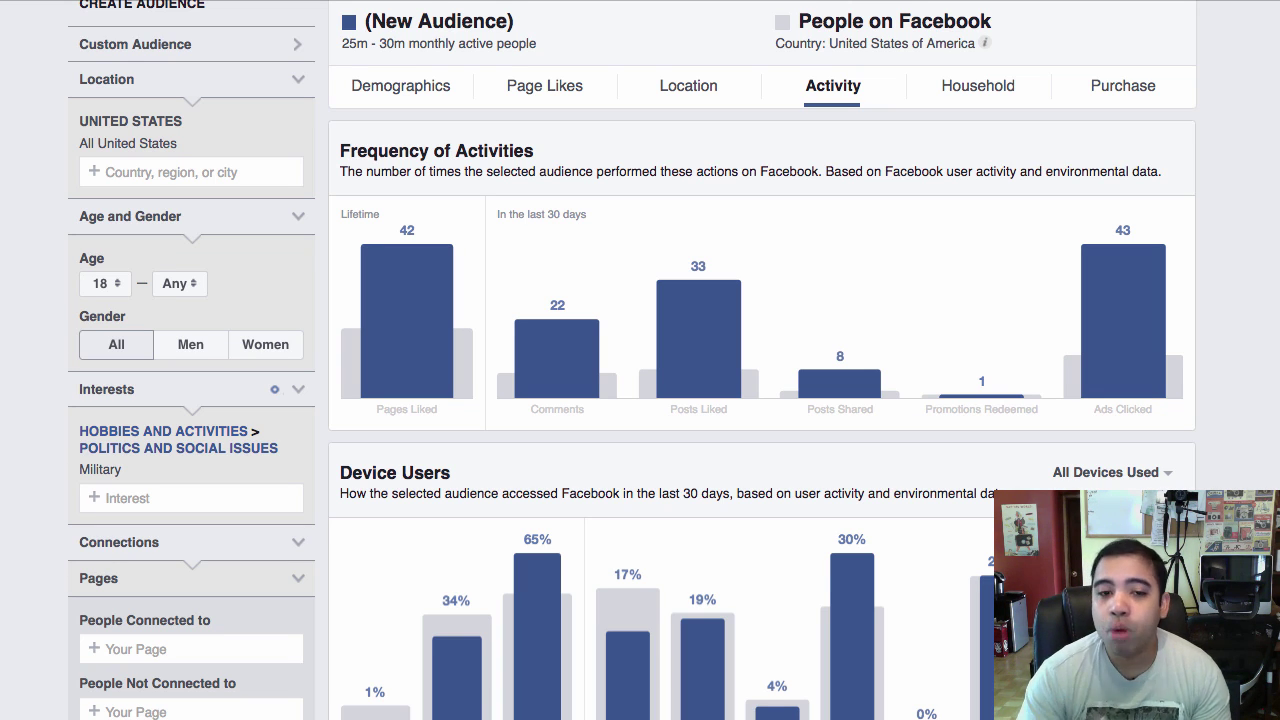
pyautogui.moveTo(456, 700)
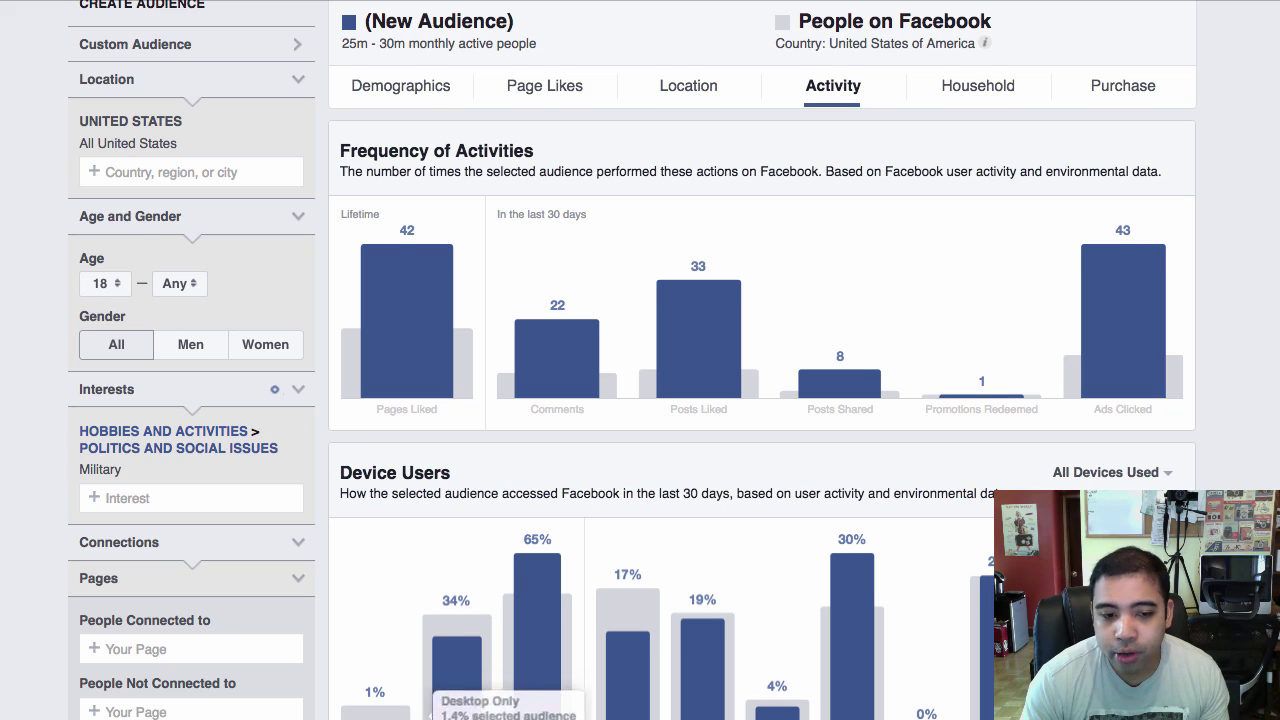
pyautogui.scroll(-1, 420, 695)
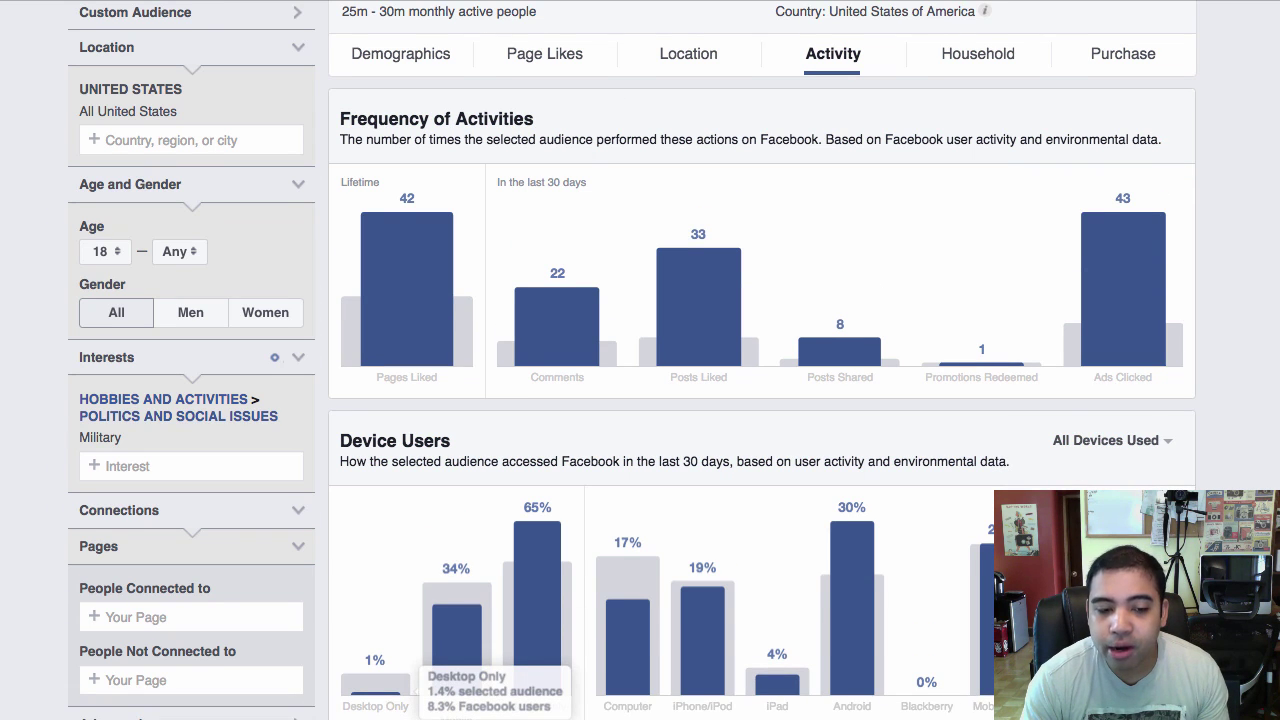
pyautogui.scroll(1, 420, 695)
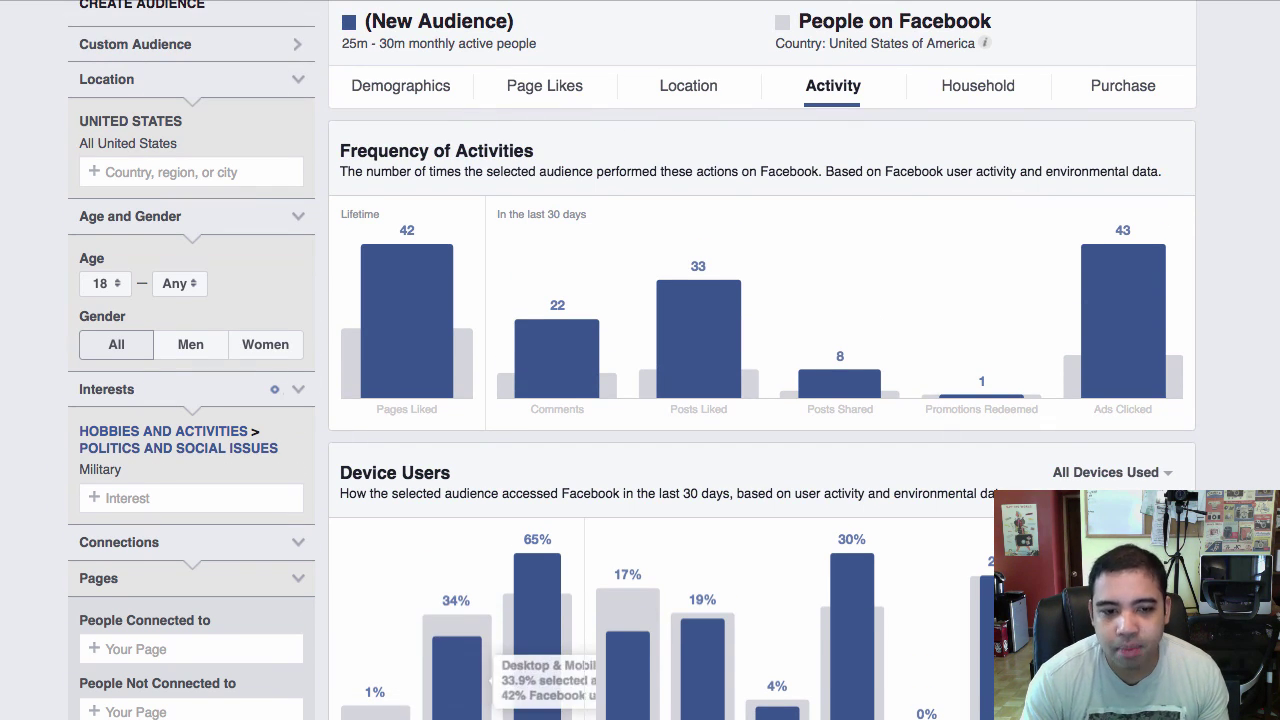
# Step: Show the audience's household data and examine income, home ownership, household size, home market value and spending methods
pyautogui.scroll(1, 1120, 340)
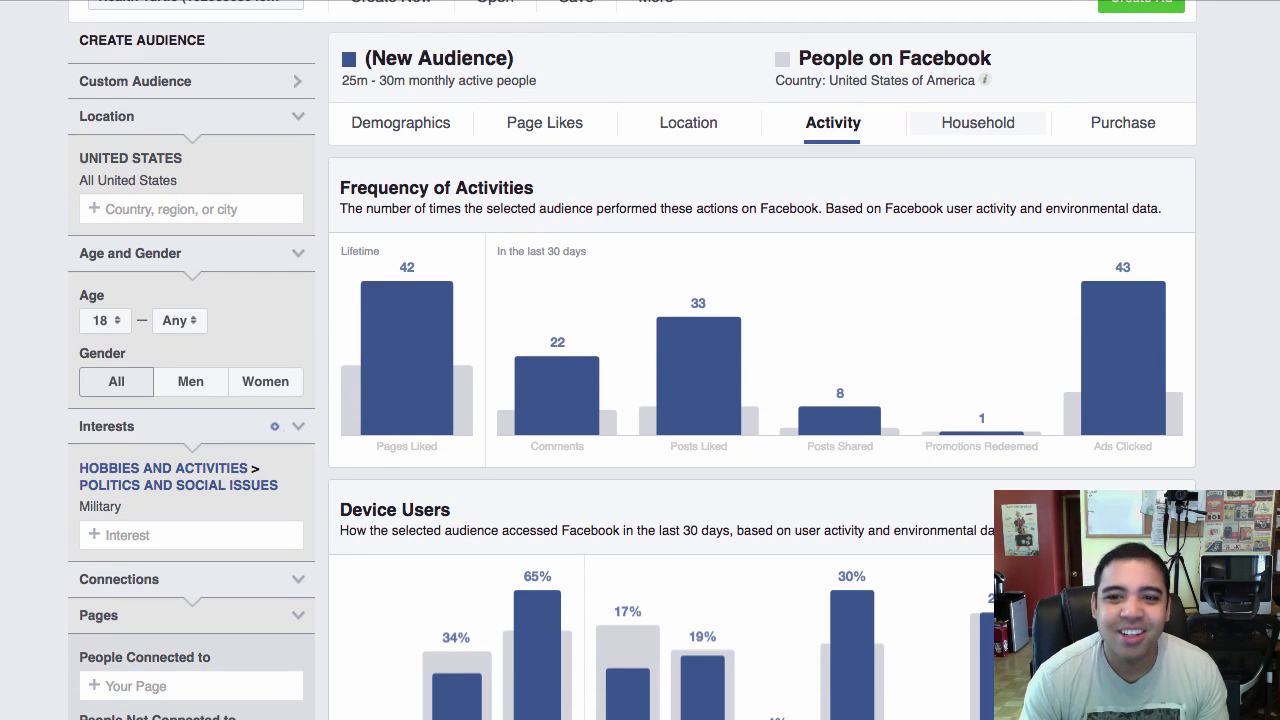
pyautogui.click(978, 122)
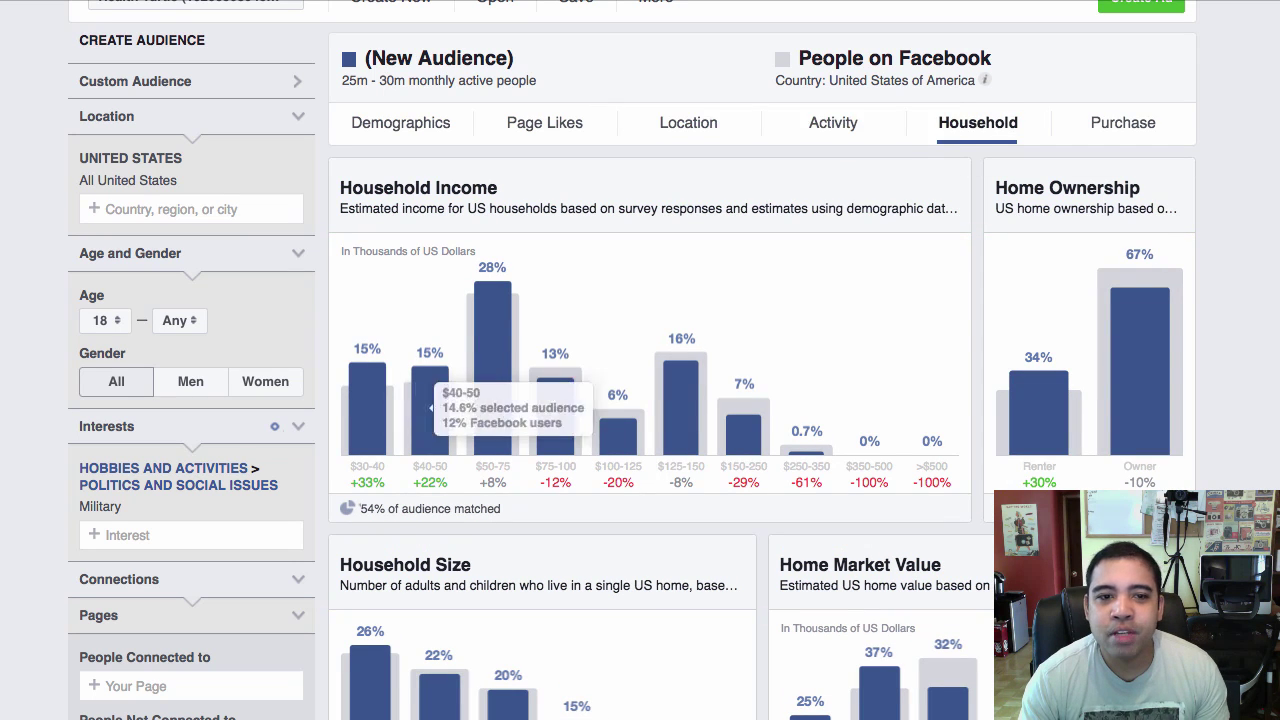
pyautogui.moveTo(1095, 370)
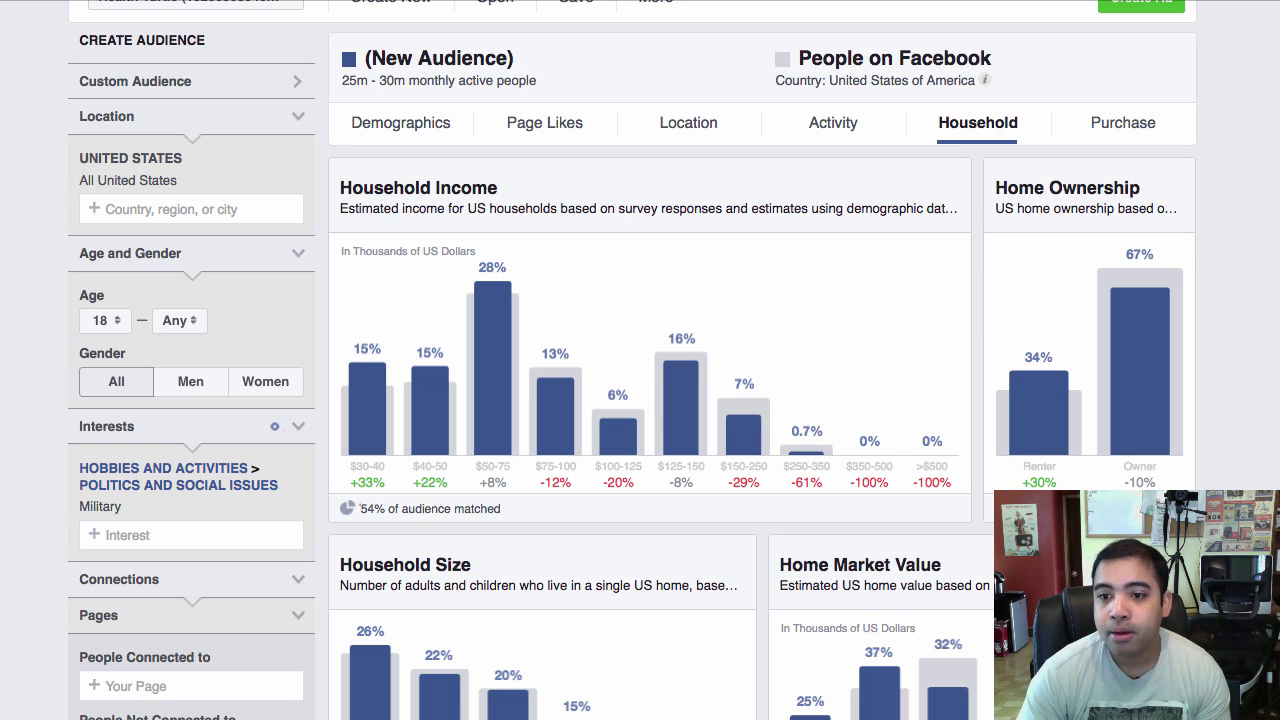
pyautogui.moveTo(1139, 371)
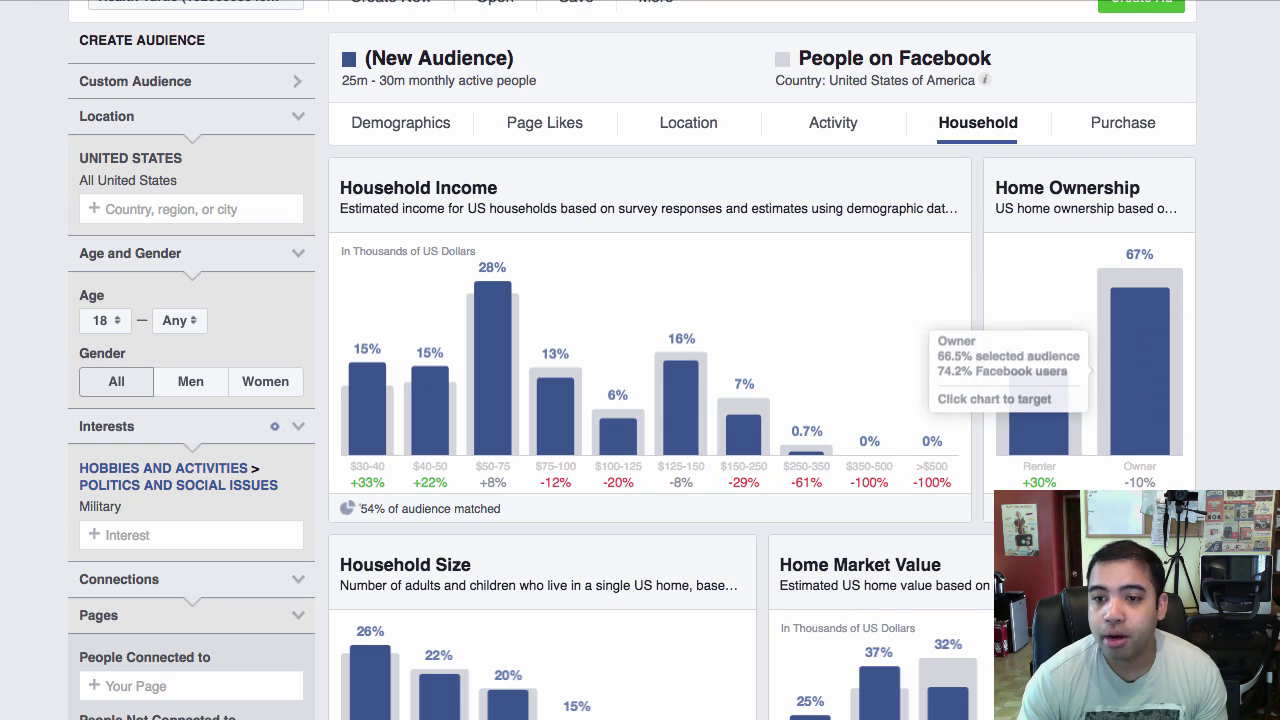
pyautogui.scroll(-3, 760, 360)
pyautogui.scroll(-2, 760, 360)
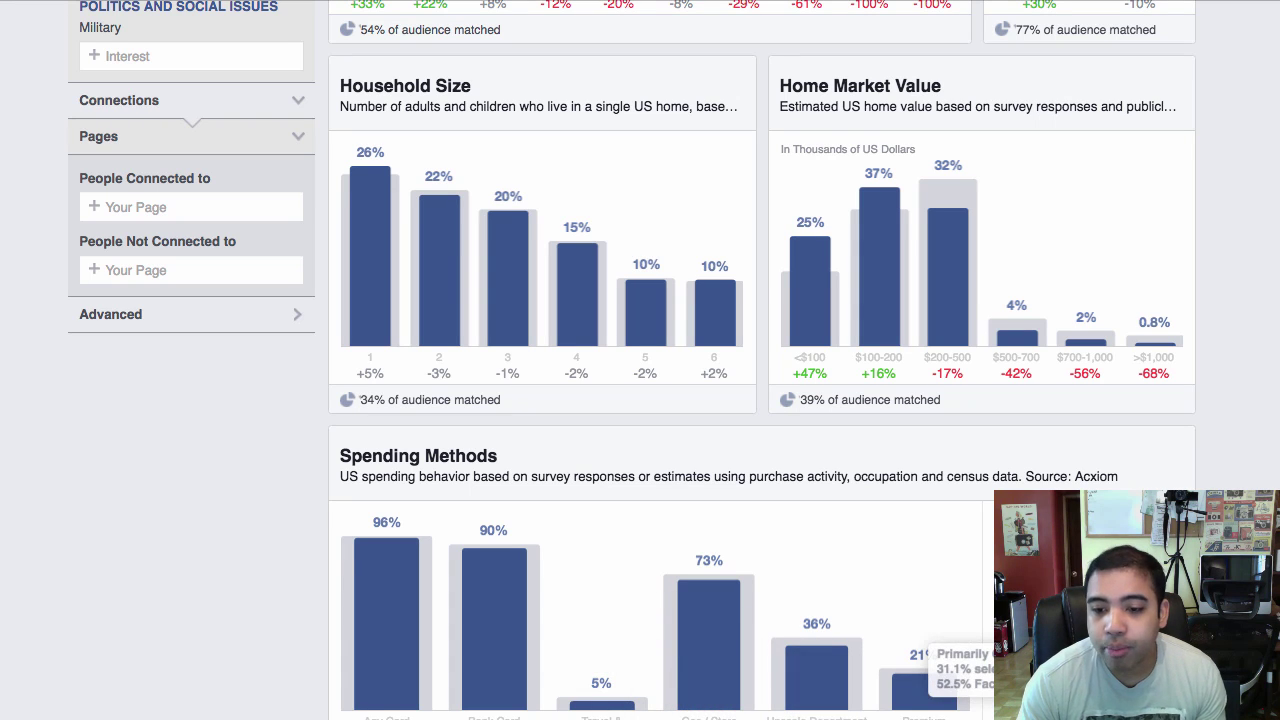
# Step: Show the audience's purchase data and examine Retail Spending, Online Purchases and the Purchase Behavior categories
pyautogui.scroll(5, 800, 280)
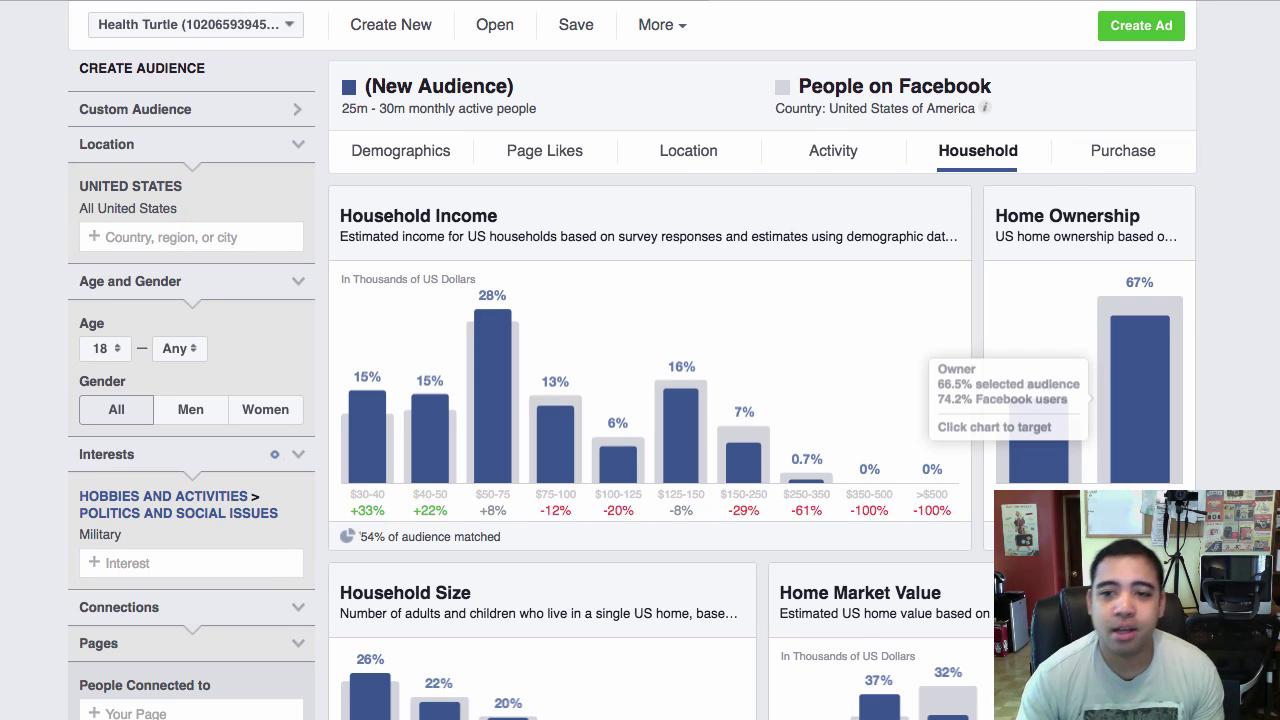
pyautogui.click(1123, 151)
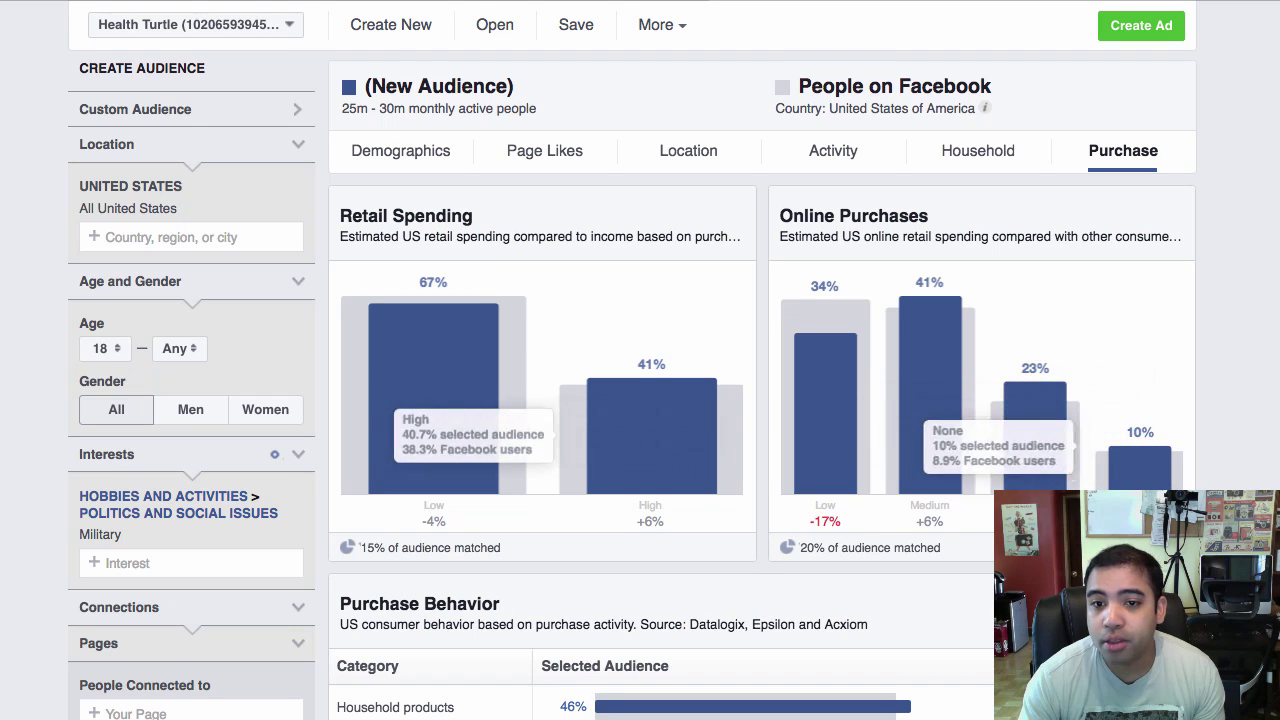
pyautogui.scroll(-3, 640, 400)
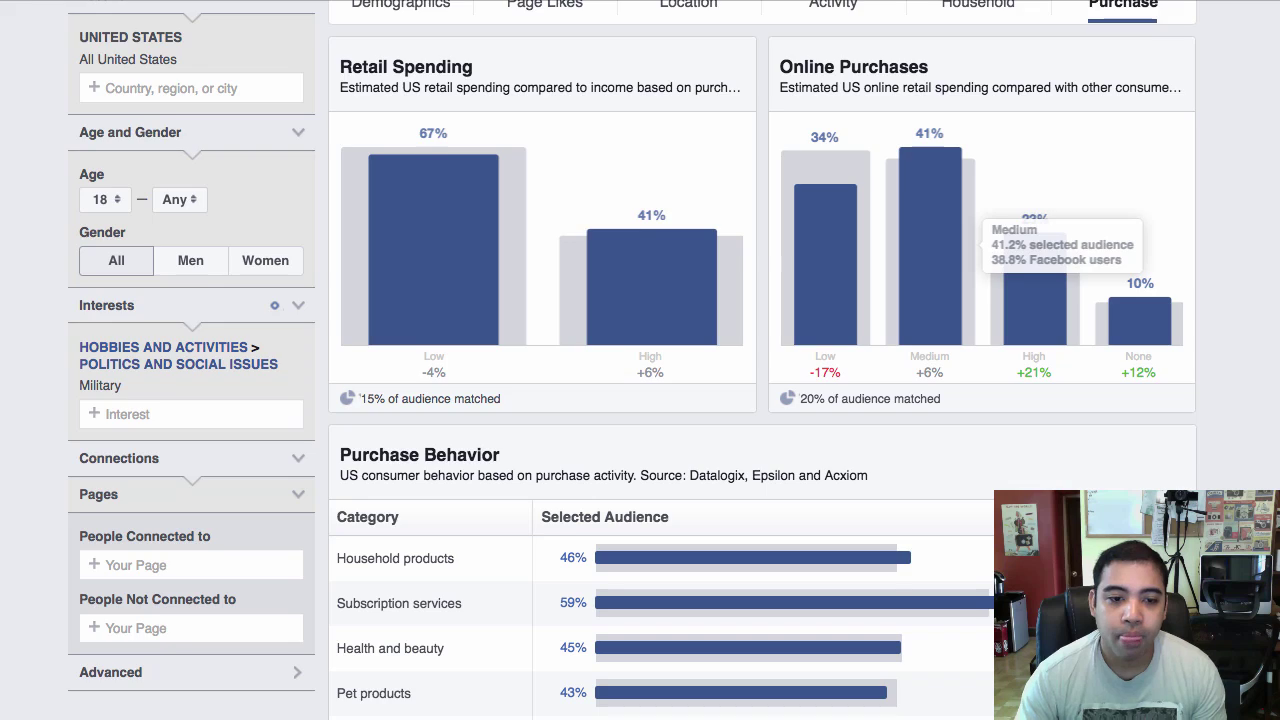
pyautogui.scroll(-4, 930, 250)
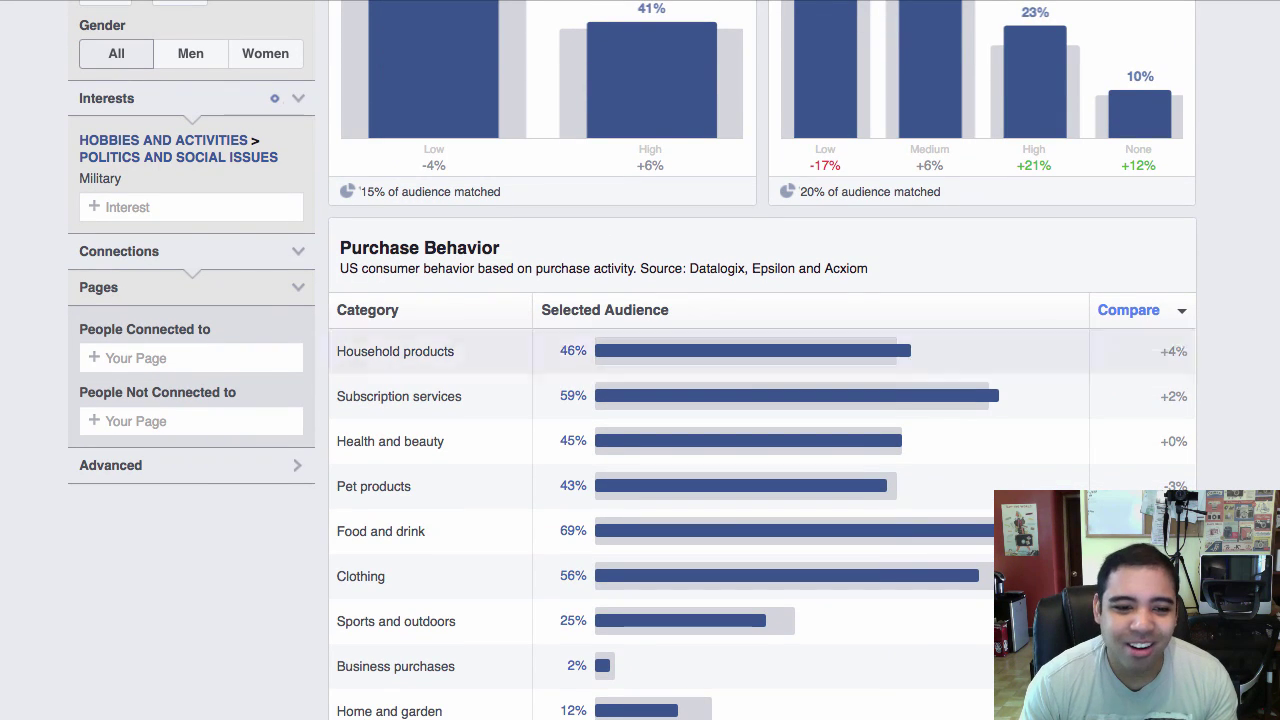
pyautogui.scroll(-5, 900, 445)
pyautogui.scroll(5, 760, 360)
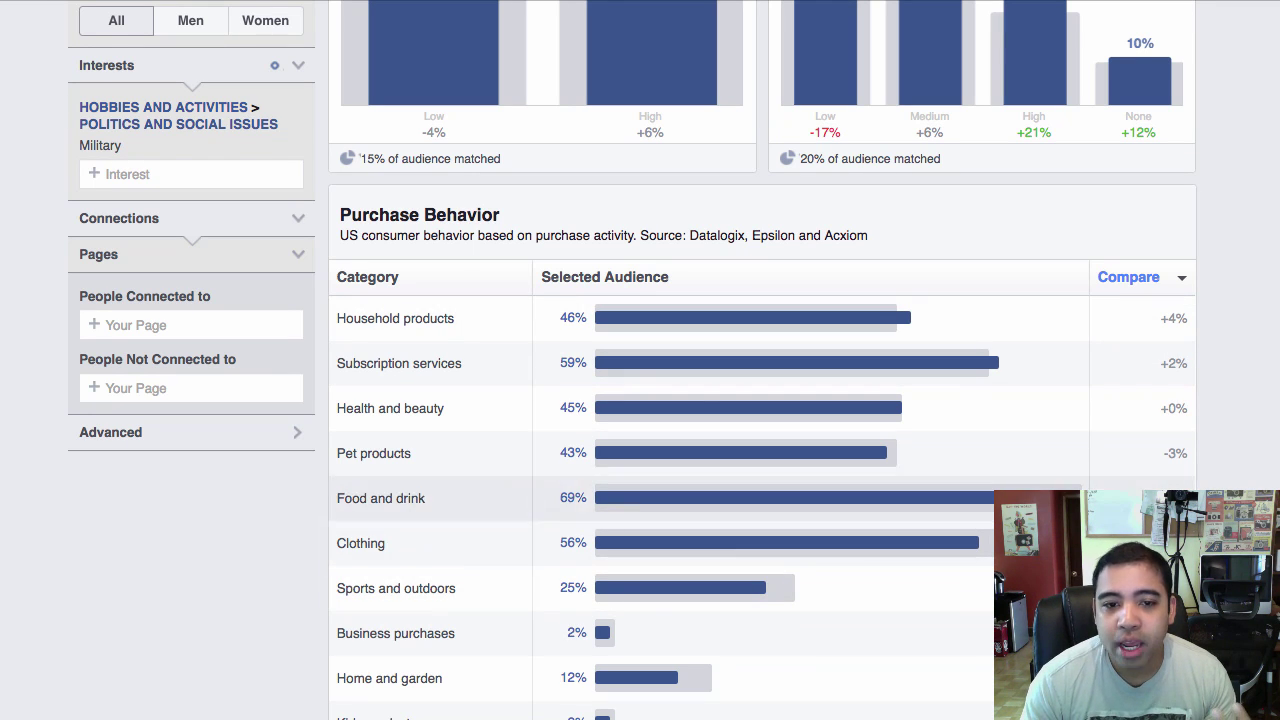
# Step: Examine the In Market For A Vehicle table and compare the audience's vehicle categories with the Facebook average
pyautogui.scroll(-5, 640, 360)
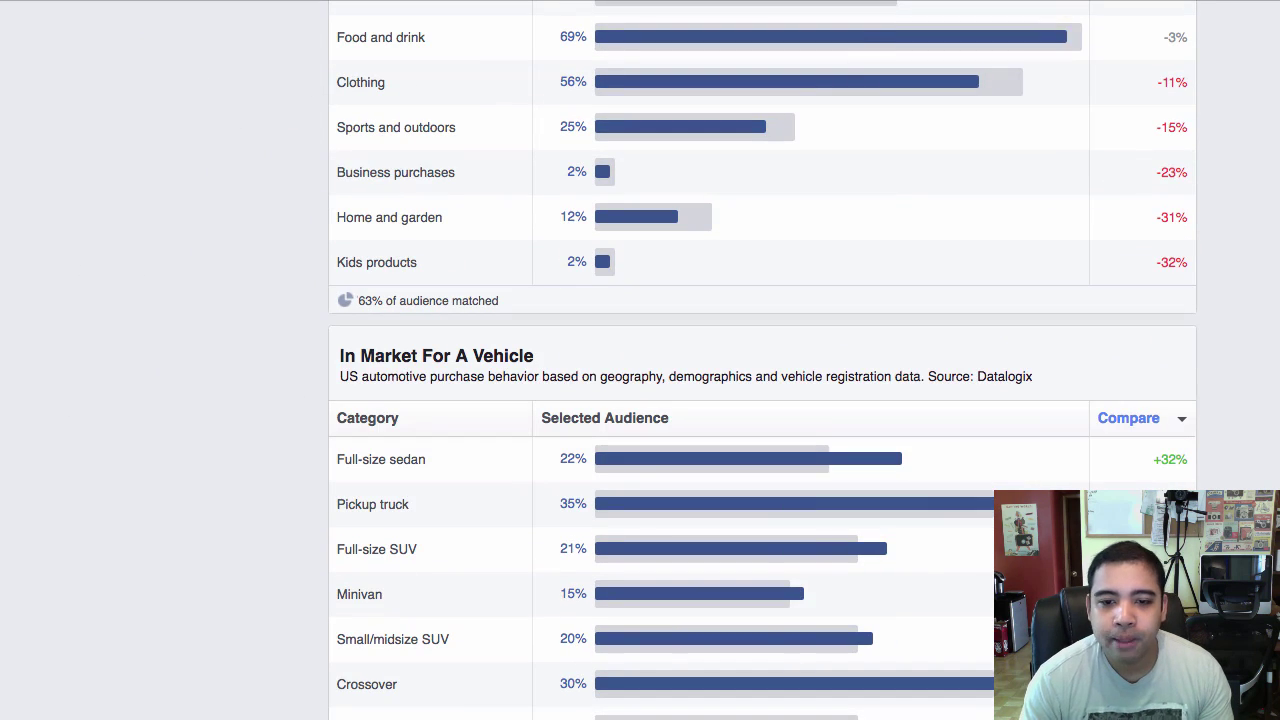
pyautogui.scroll(-2, 640, 360)
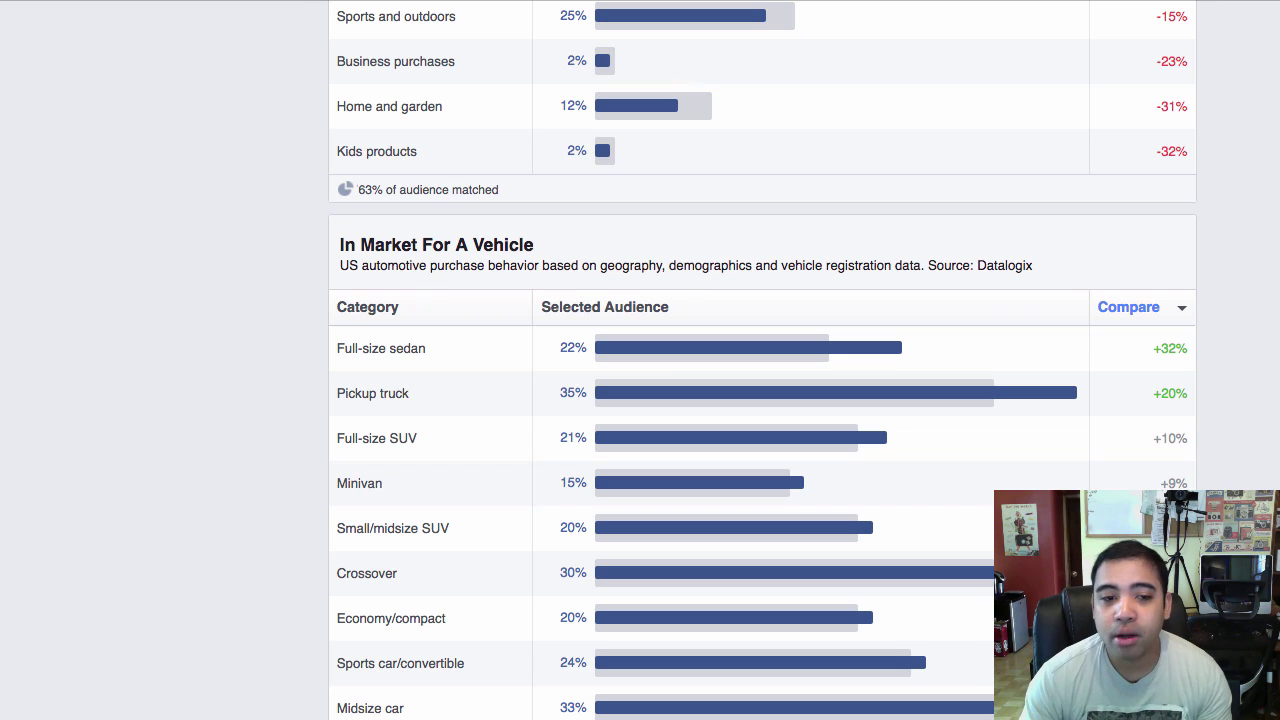
pyautogui.scroll(5, 800, 400)
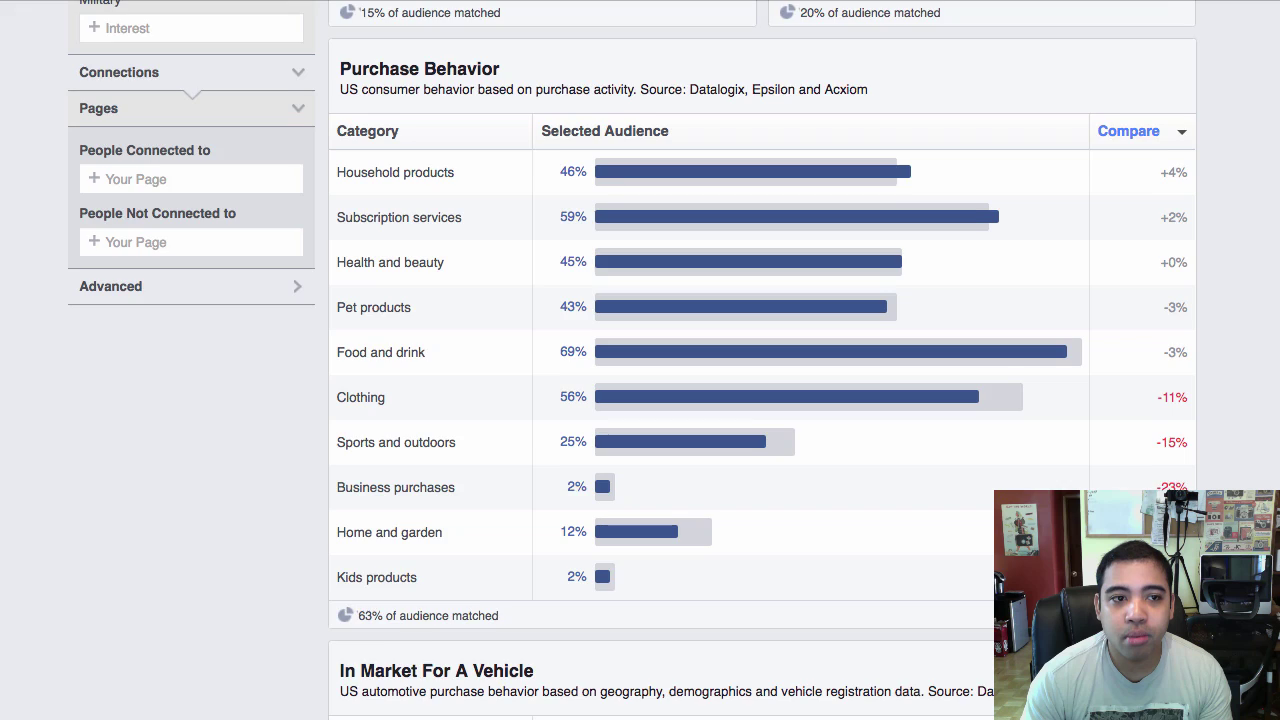
pyautogui.scroll(-5, 760, 400)
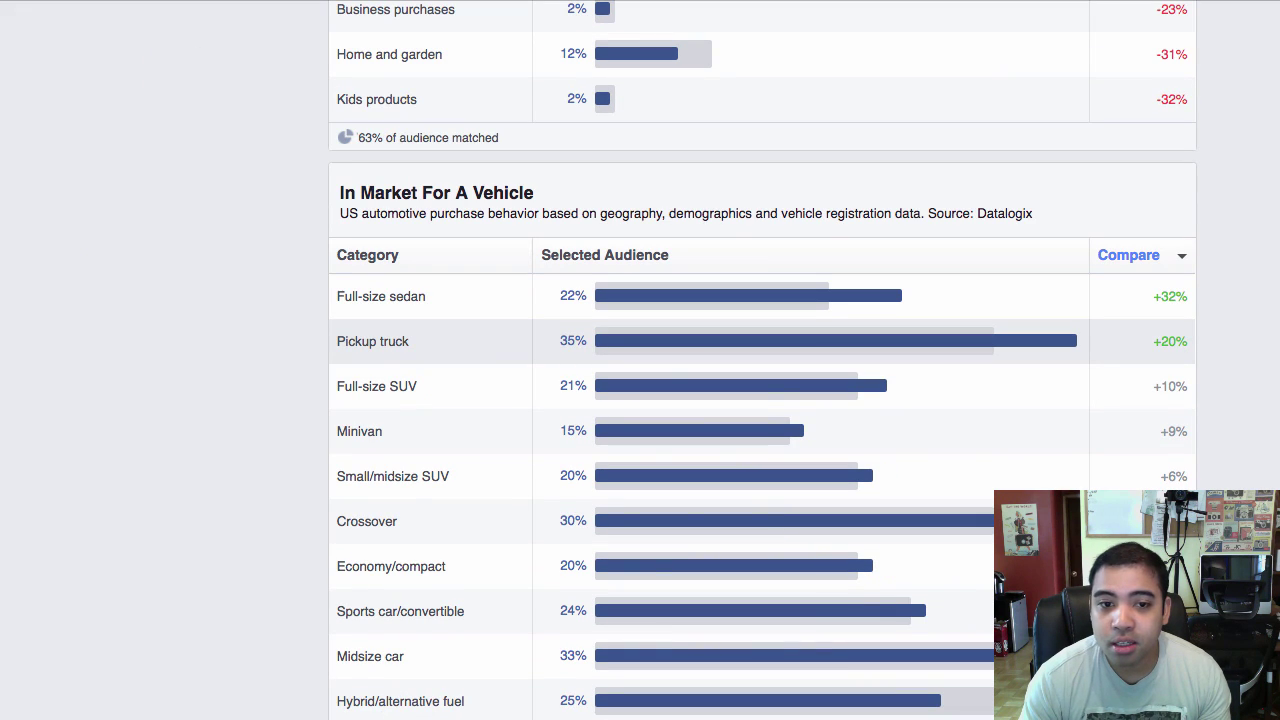
pyautogui.moveTo(1080, 341)
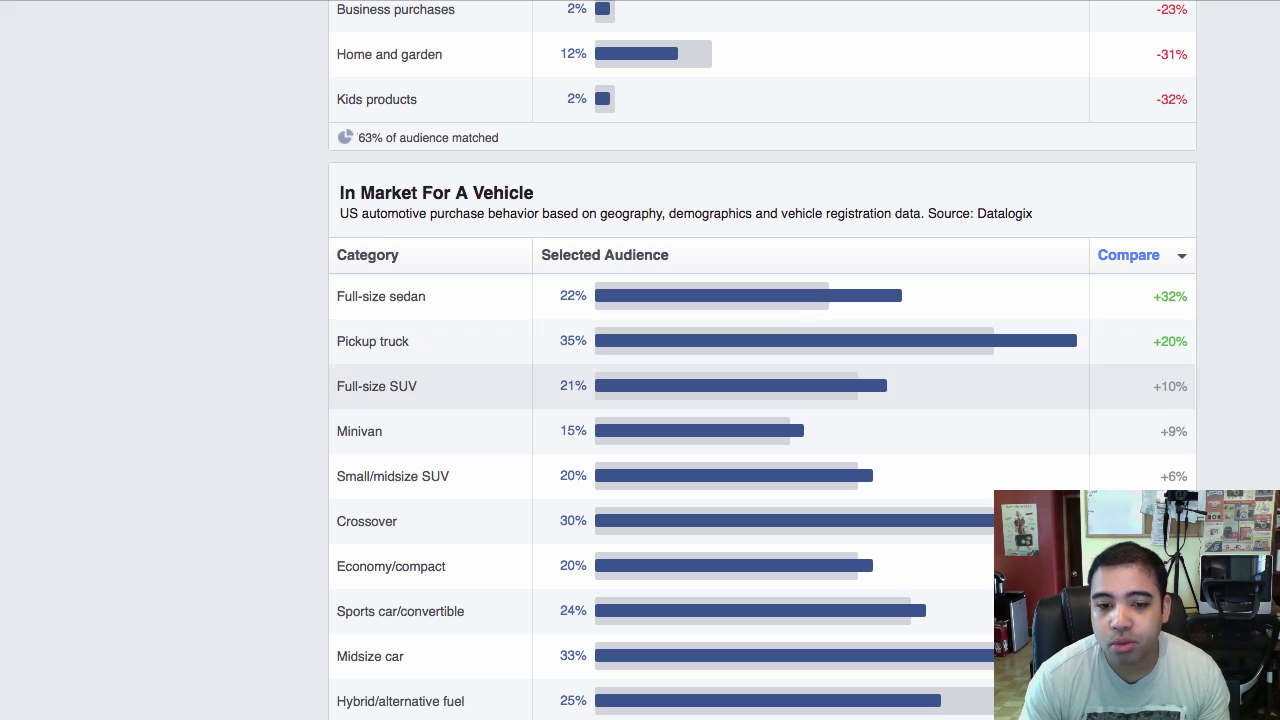
pyautogui.moveTo(930, 611)
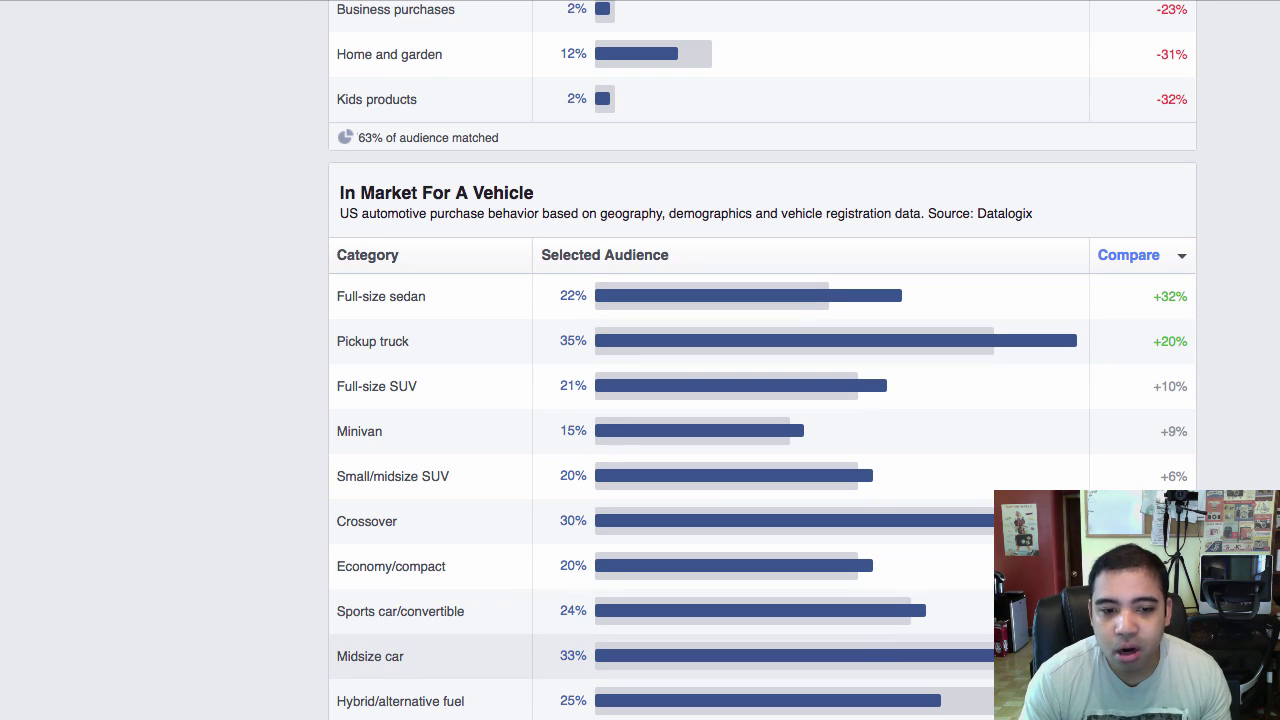
# Step: Compare the Minivan share with Facebook users and review the remaining vehicle categories, Retail Spending, Online Purchases and Purchase Behavior
pyautogui.moveTo(805, 431)
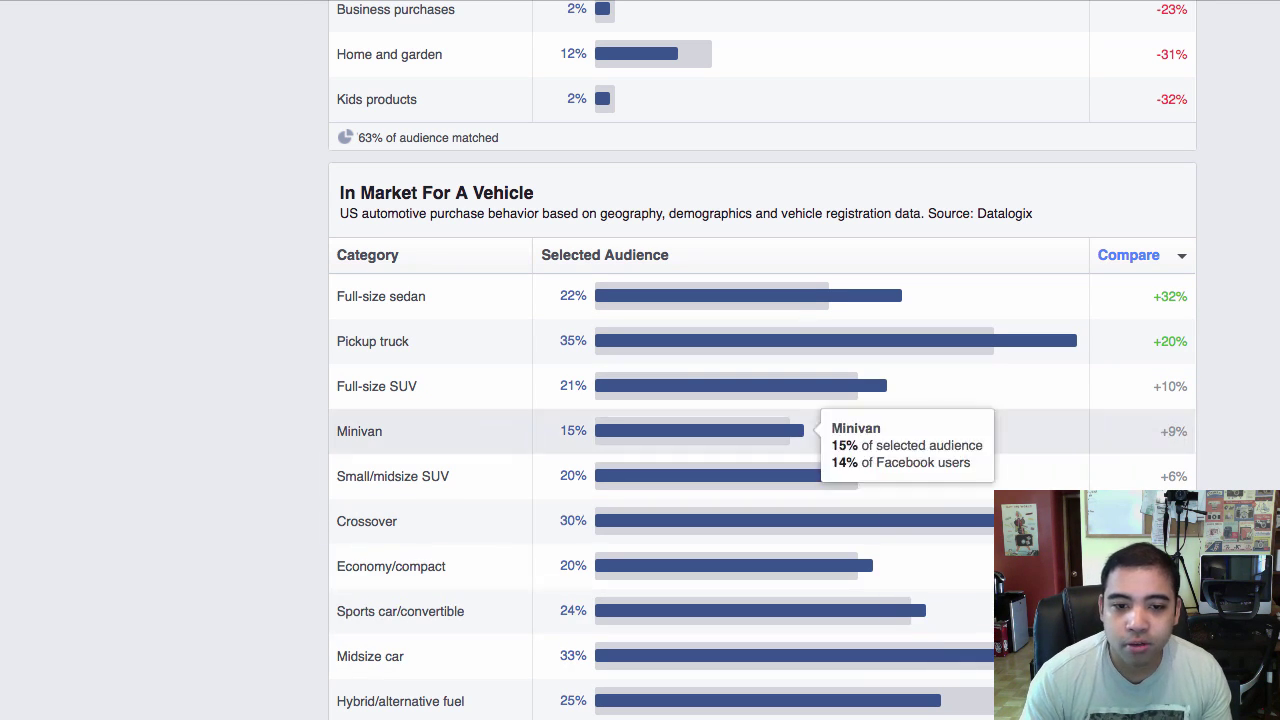
pyautogui.scroll(-2, 700, 656)
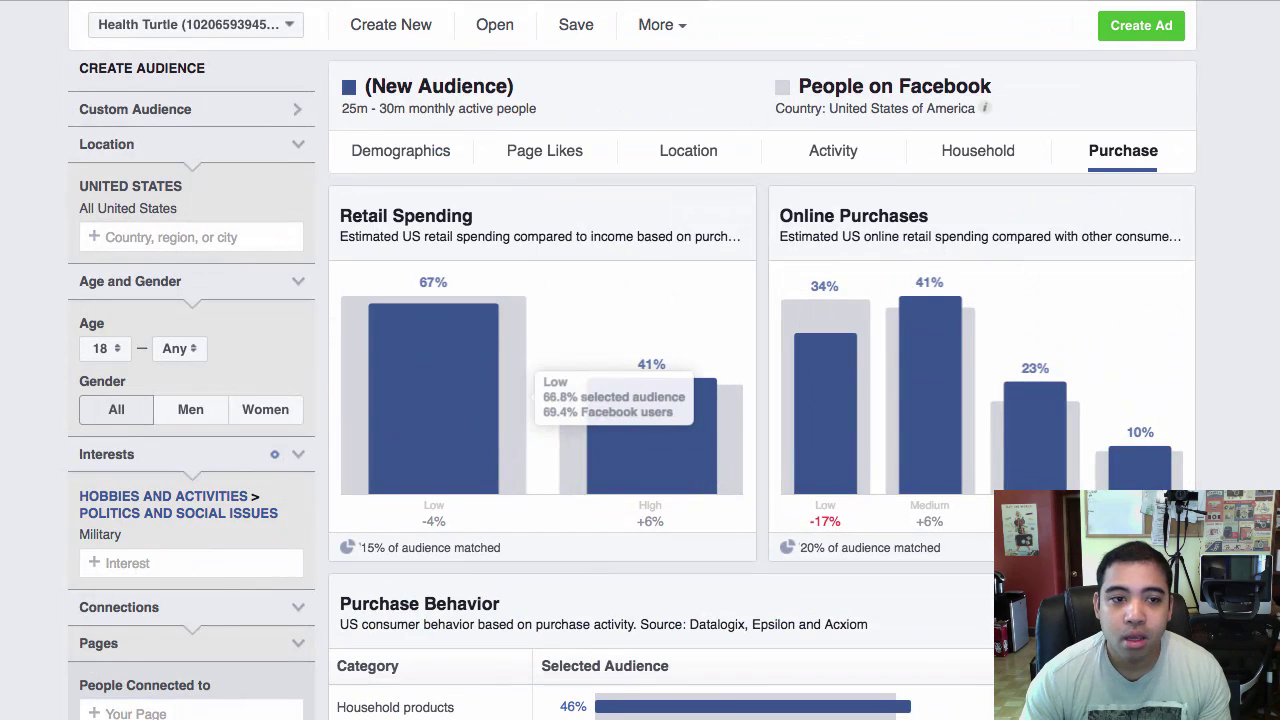
pyautogui.scroll(-3, 470, 390)
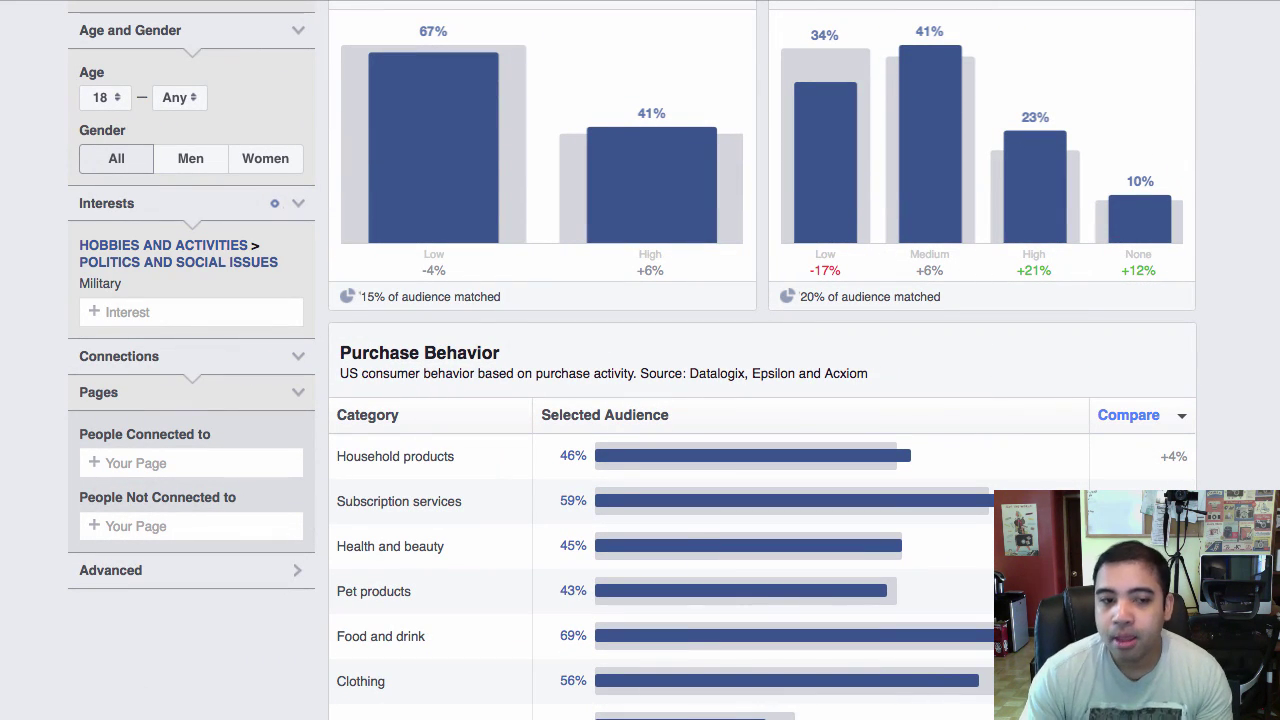
pyautogui.scroll(-10, 760, 400)
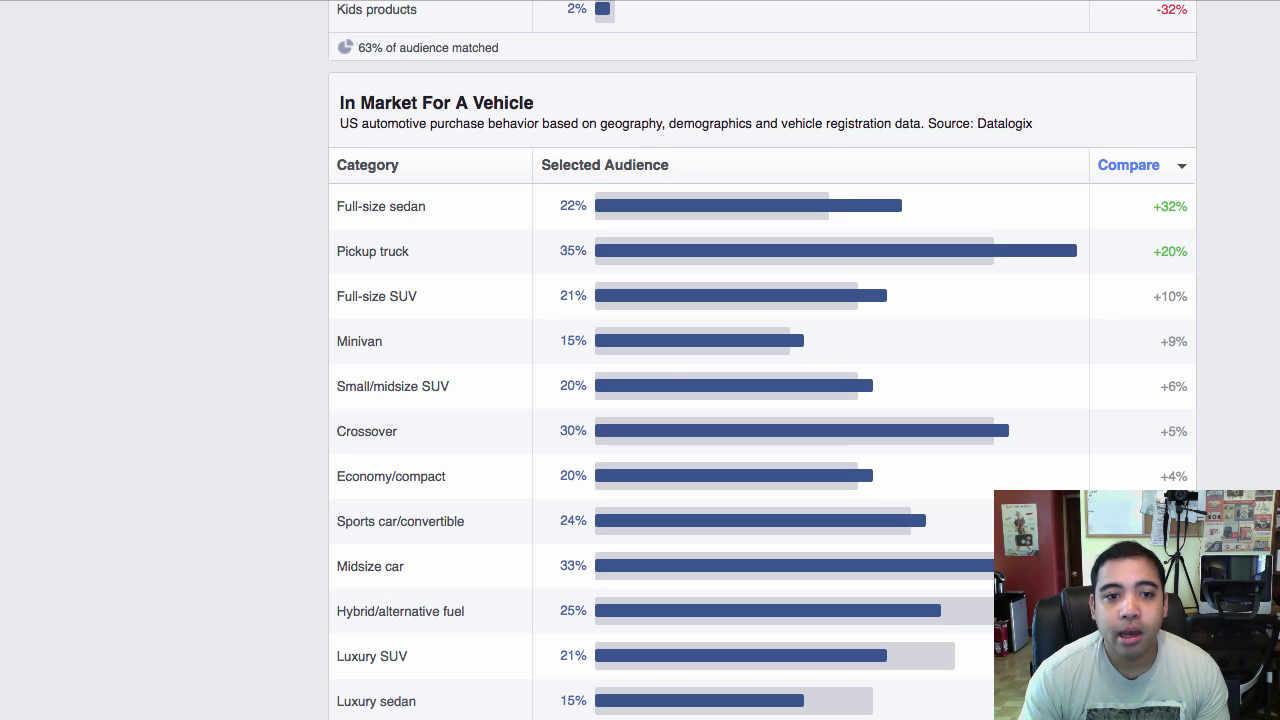
pyautogui.scroll(20, 660, 400)
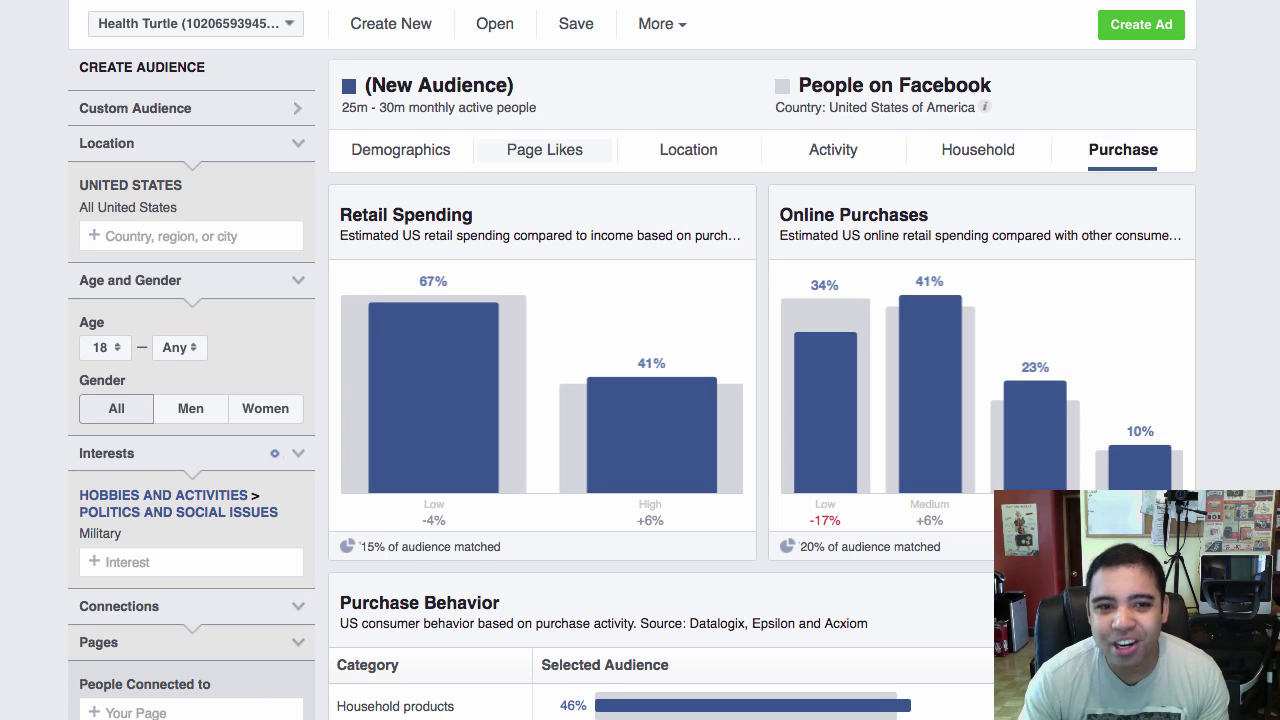
pyautogui.scroll(-1, 633, 400)
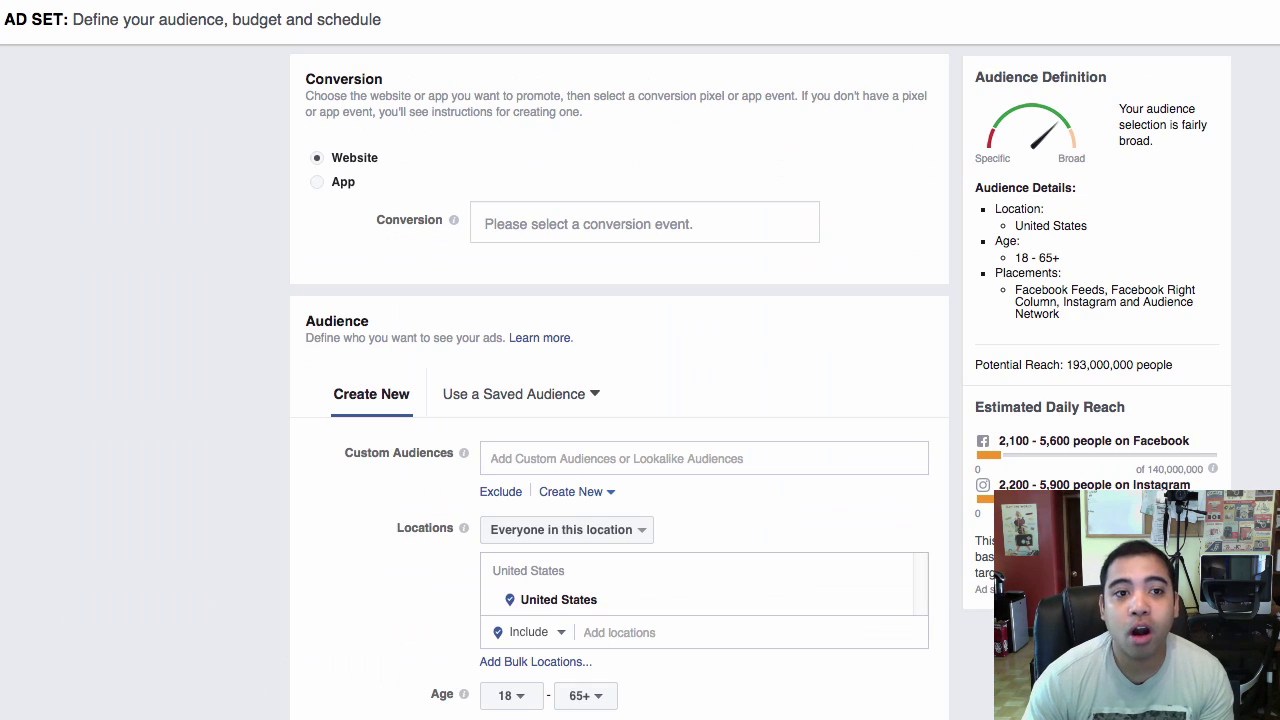
# Step: Switch to the ad set page and examine the location, age and placements under Audience Definition
pyautogui.scroll(-3, 620, 400)
pyautogui.scroll(3, 620, 400)
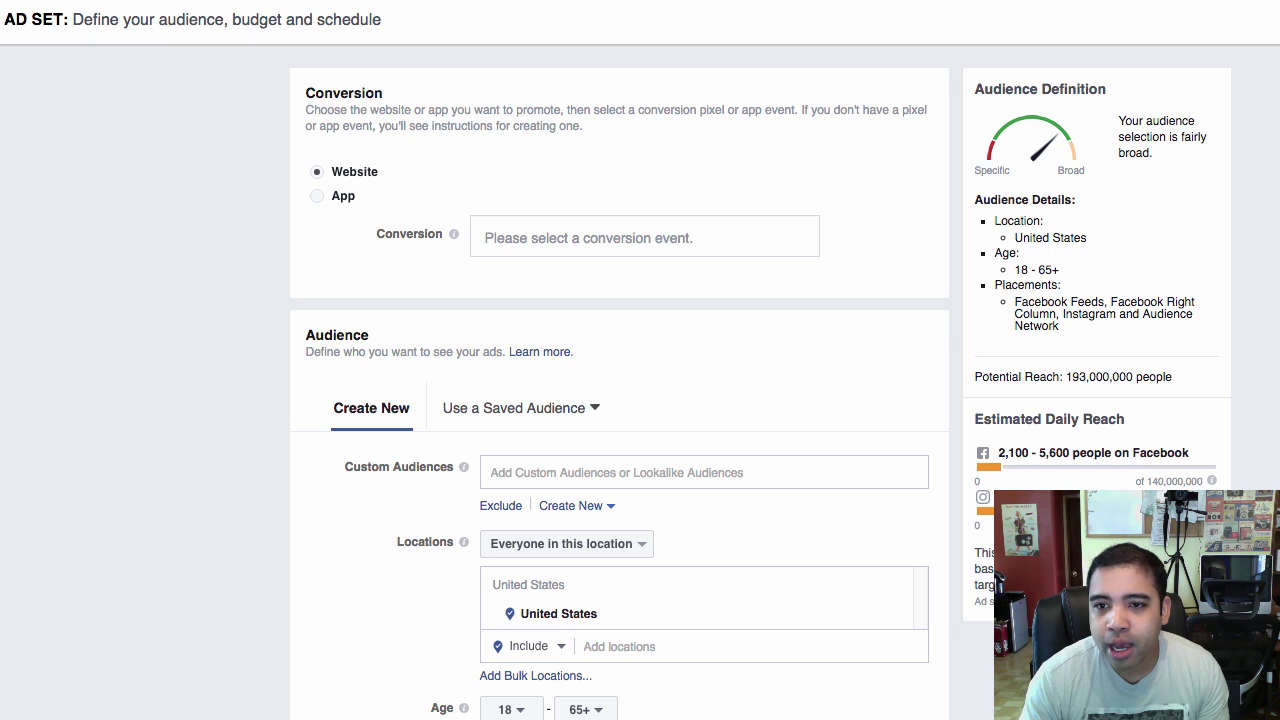
pyautogui.moveTo(994, 220); pyautogui.dragTo(1060, 326)
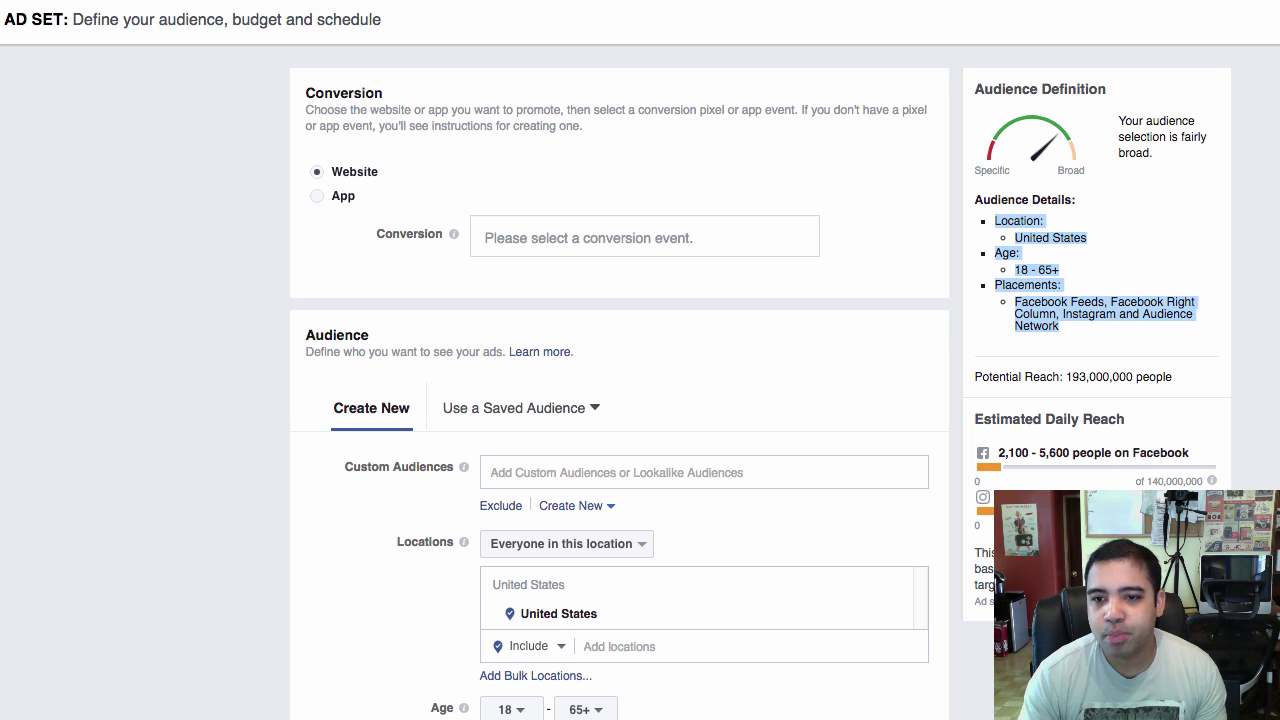
pyautogui.click(1100, 332)
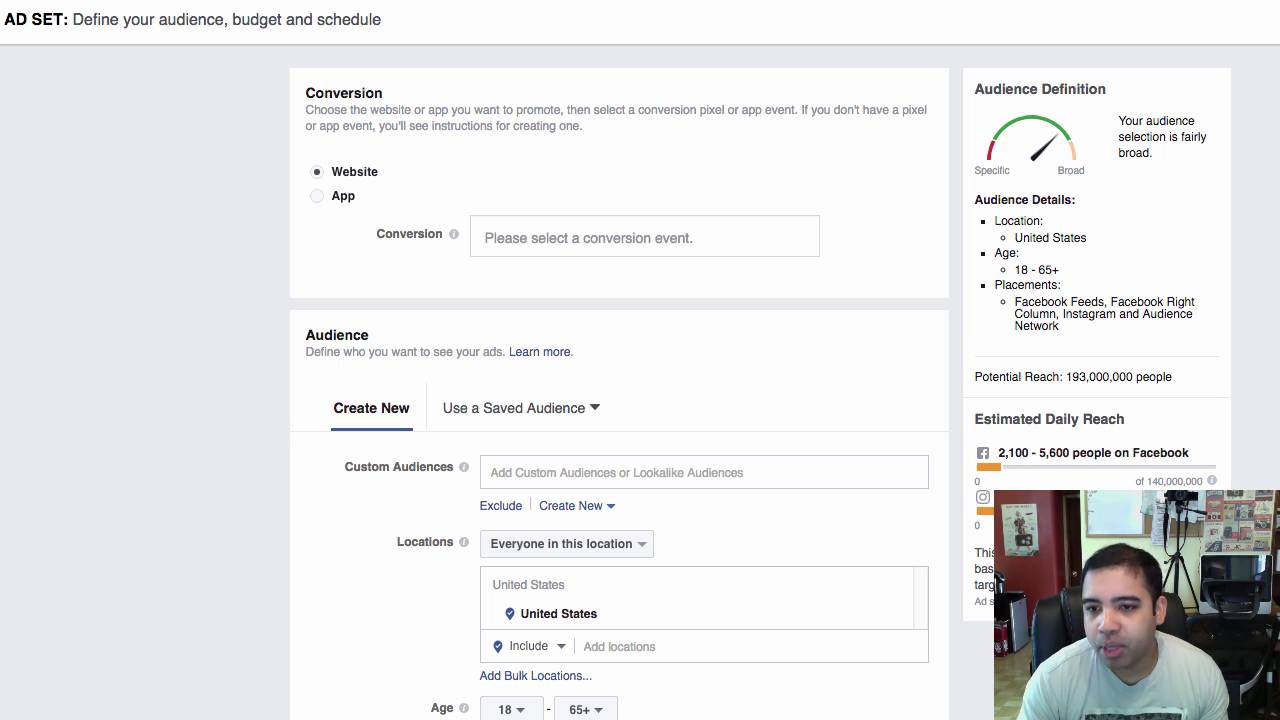
pyautogui.moveTo(1062, 327); pyautogui.dragTo(1014, 302)
pyautogui.click(1050, 318)
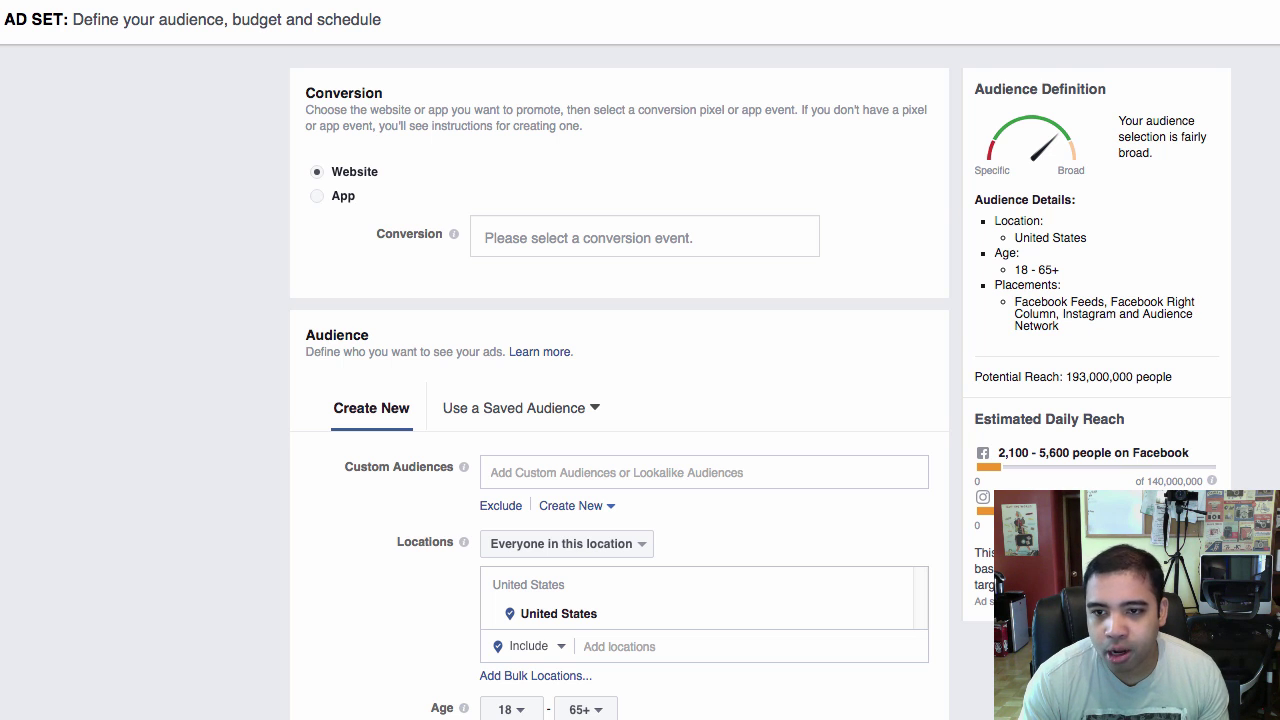
# Step: Set the ad set's age range to 24 - 55
pyautogui.scroll(-4, 620, 400)
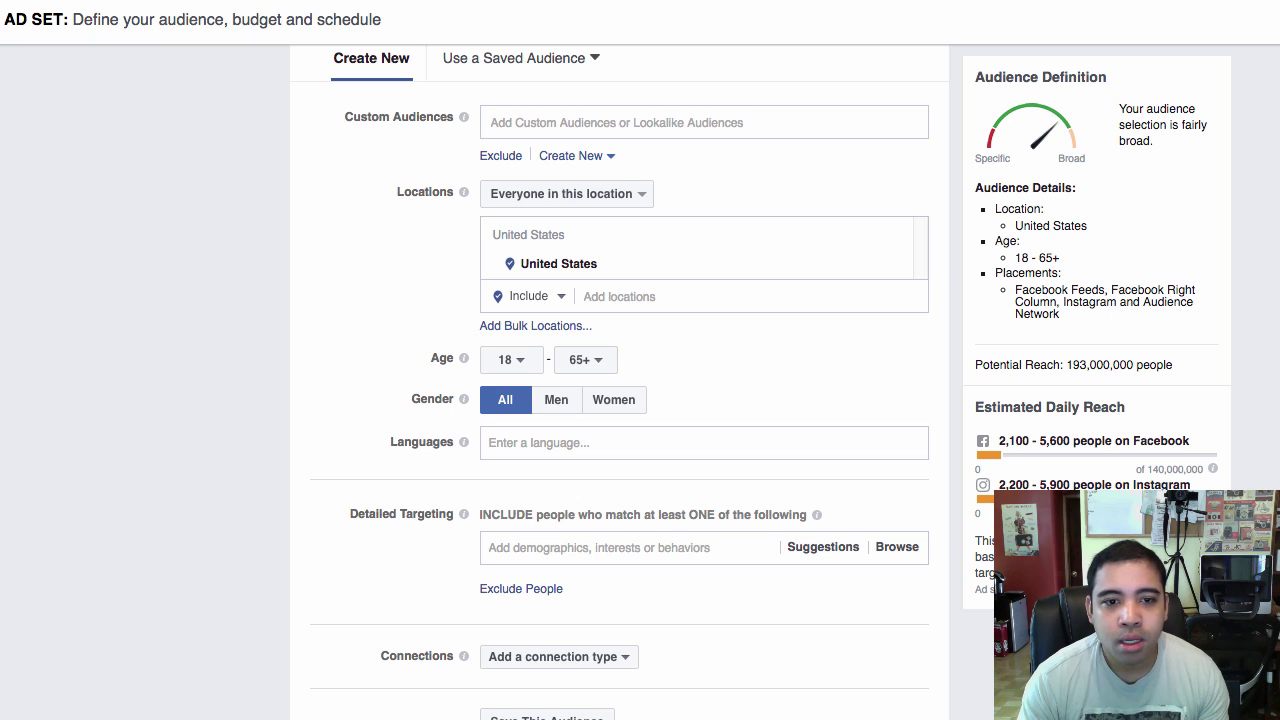
pyautogui.click(511, 359)
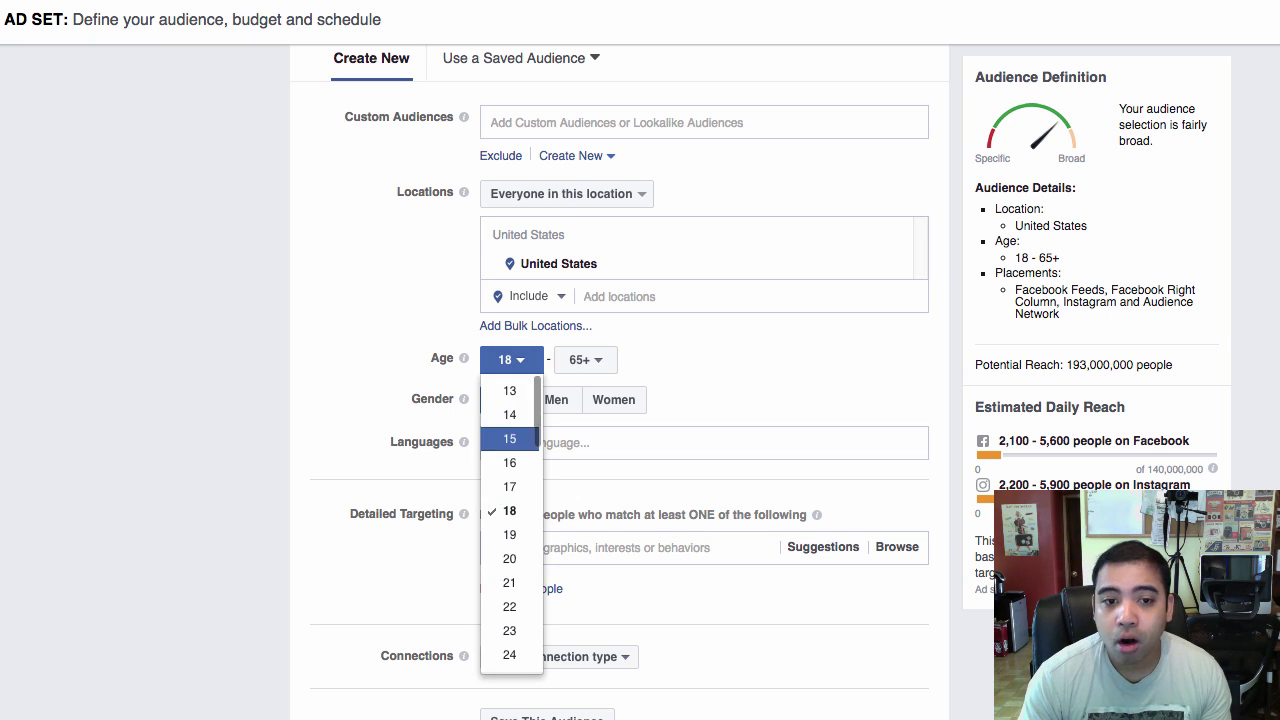
pyautogui.scroll(-2, 510, 500)
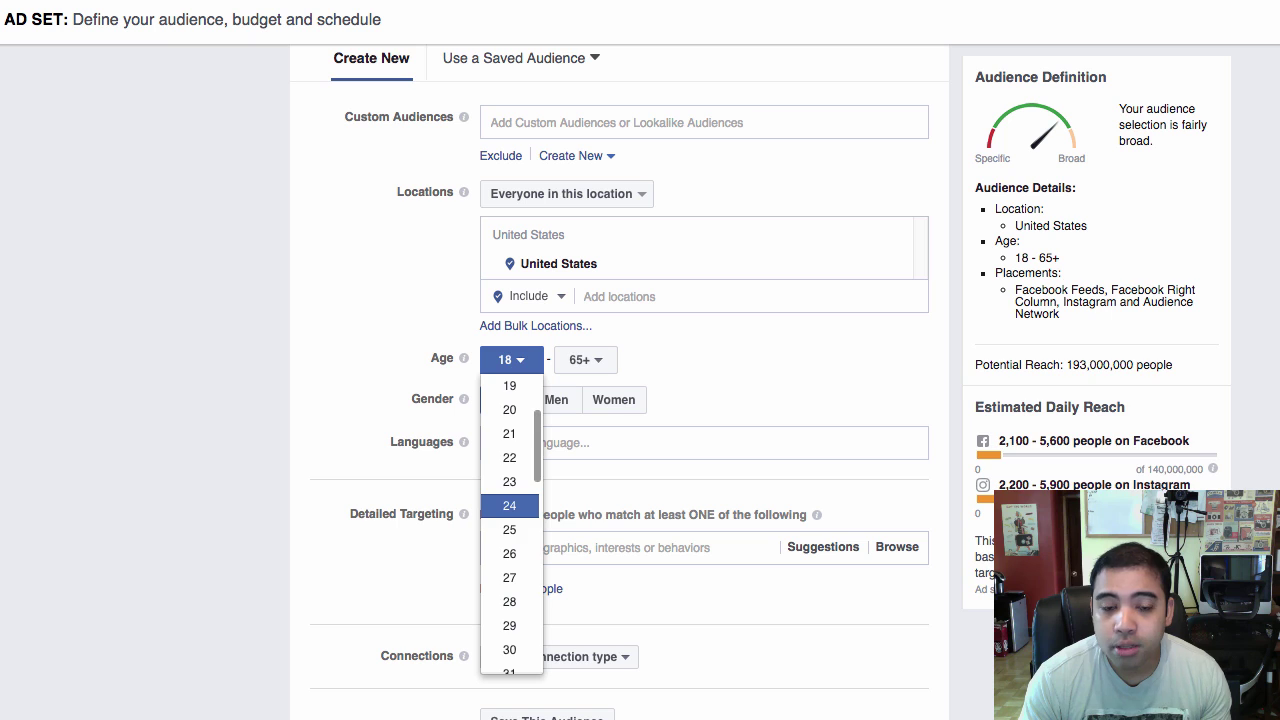
pyautogui.click(509, 505)
pyautogui.click(585, 359)
pyautogui.scroll(-10, 583, 470)
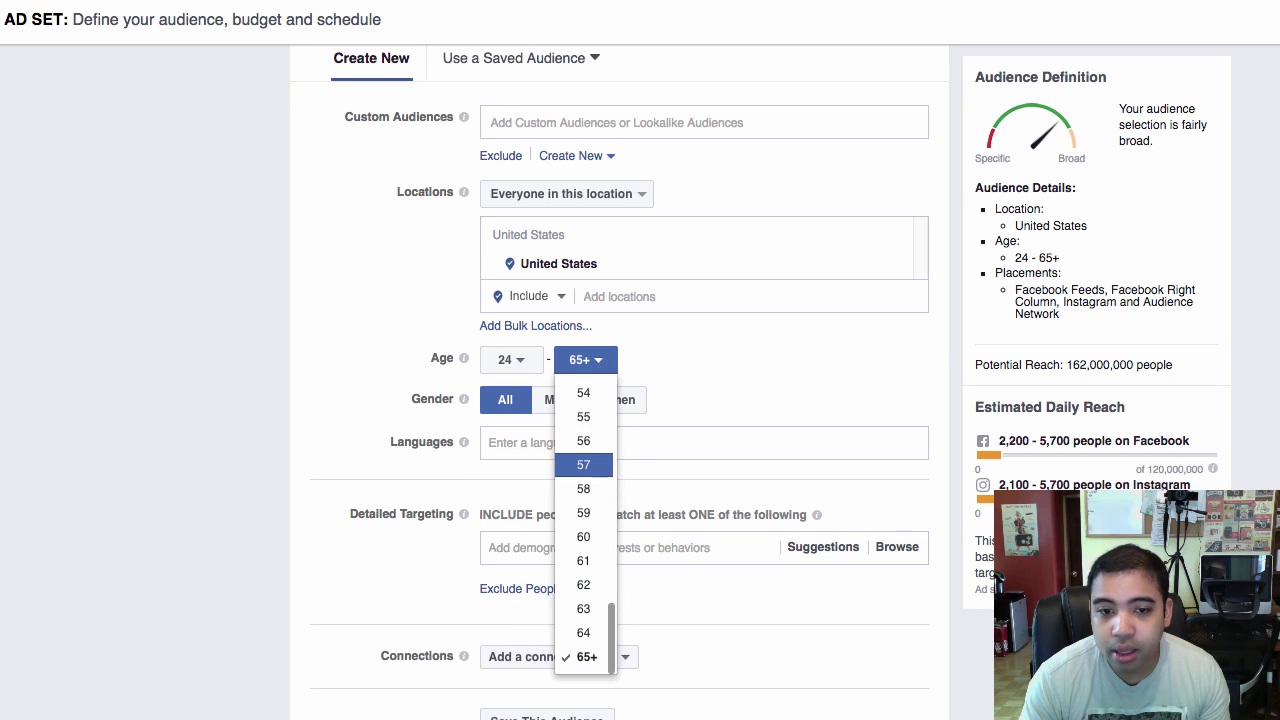
pyautogui.click(583, 416)
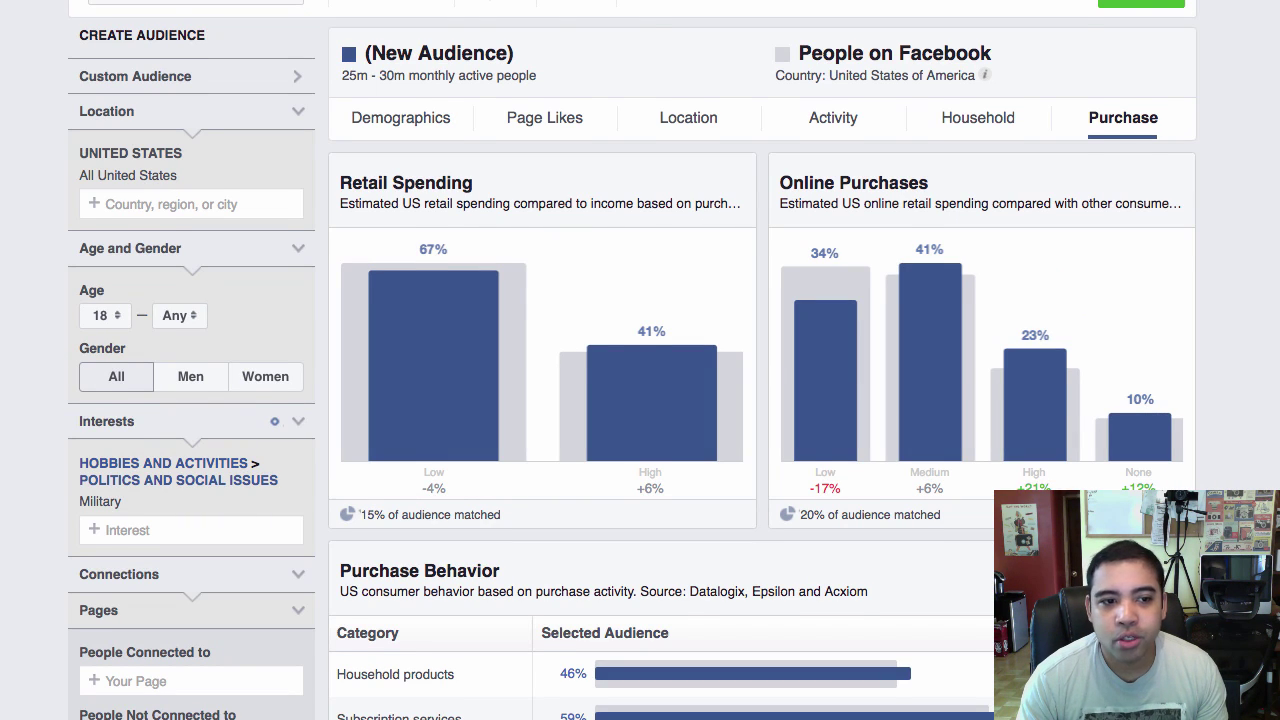
# Step: Return to the Military audience's insights, review its purchase data and show its Age and Gender demographics
pyautogui.scroll(1, 632, 360)
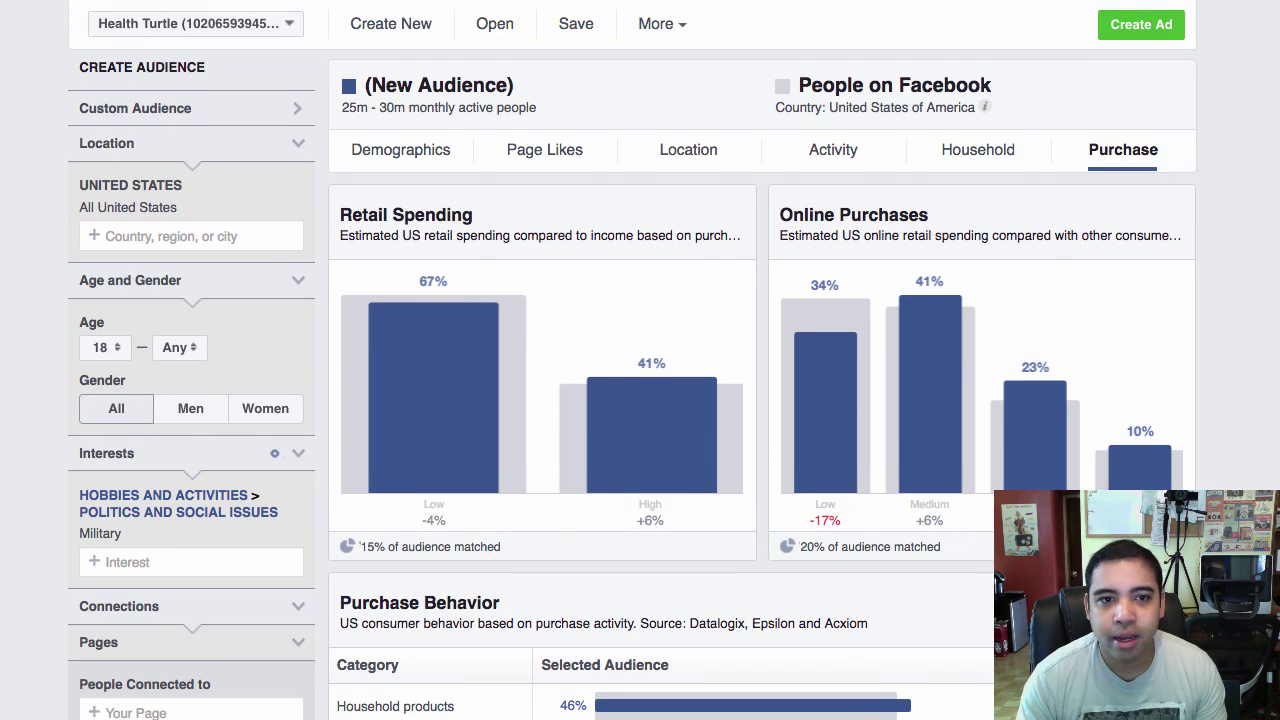
pyautogui.scroll(-1, 632, 360)
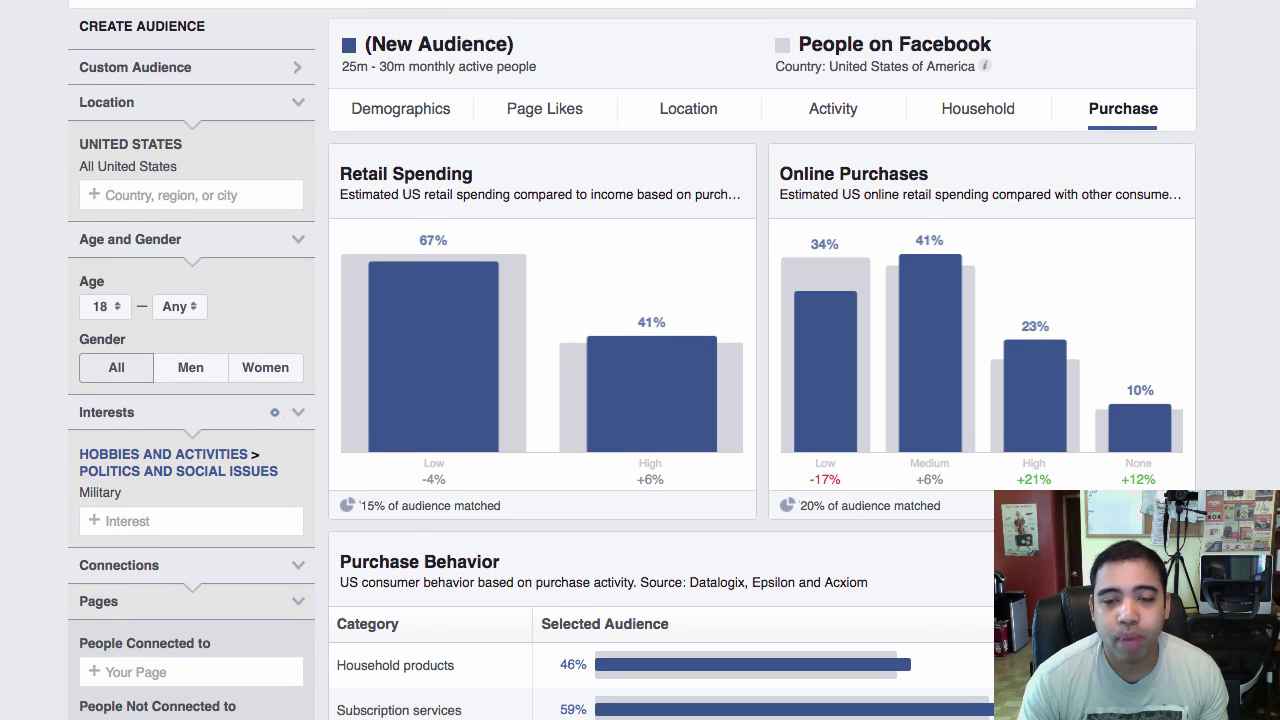
pyautogui.scroll(-1, 632, 360)
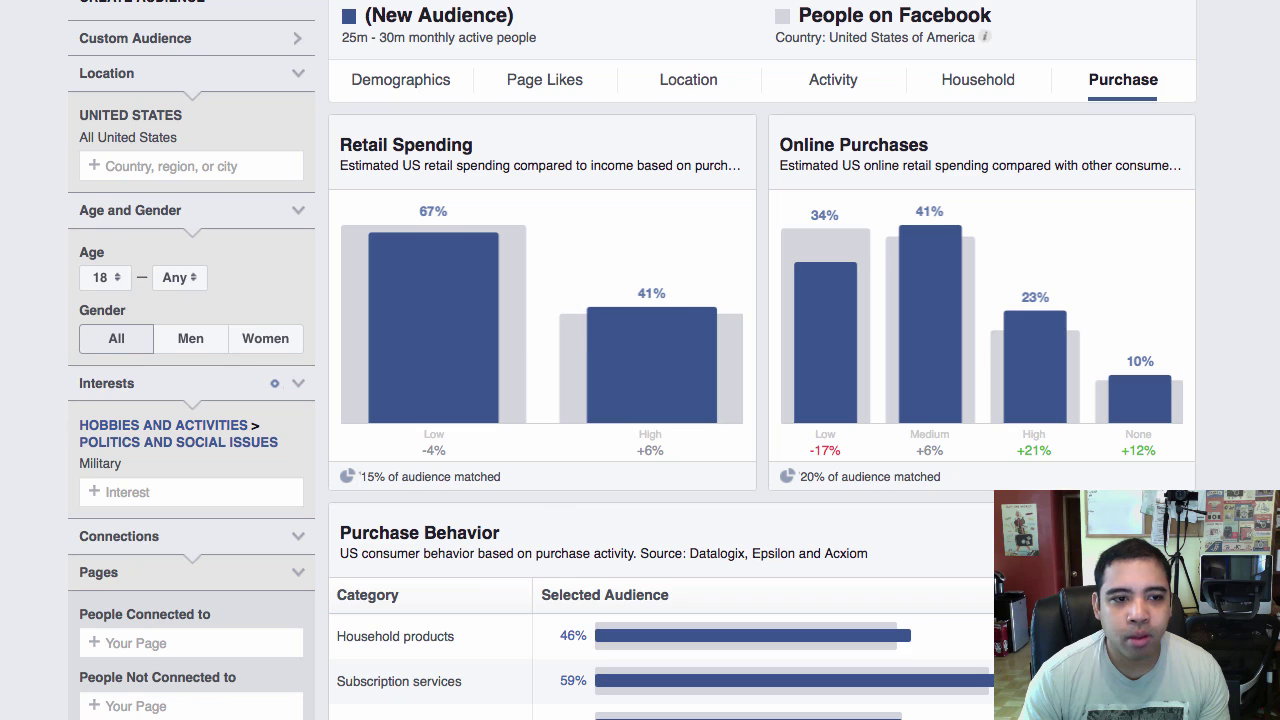
pyautogui.scroll(1, 560, 360)
pyautogui.click(401, 122)
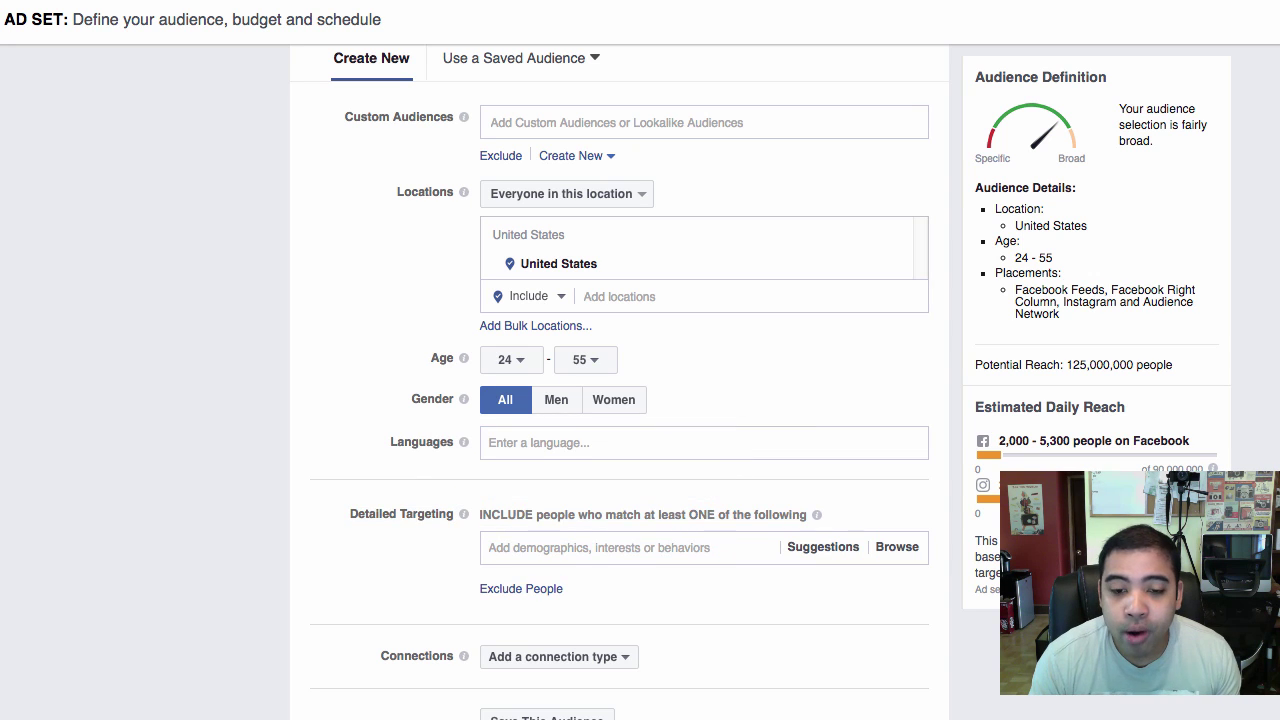
pyautogui.moveTo(463, 514)
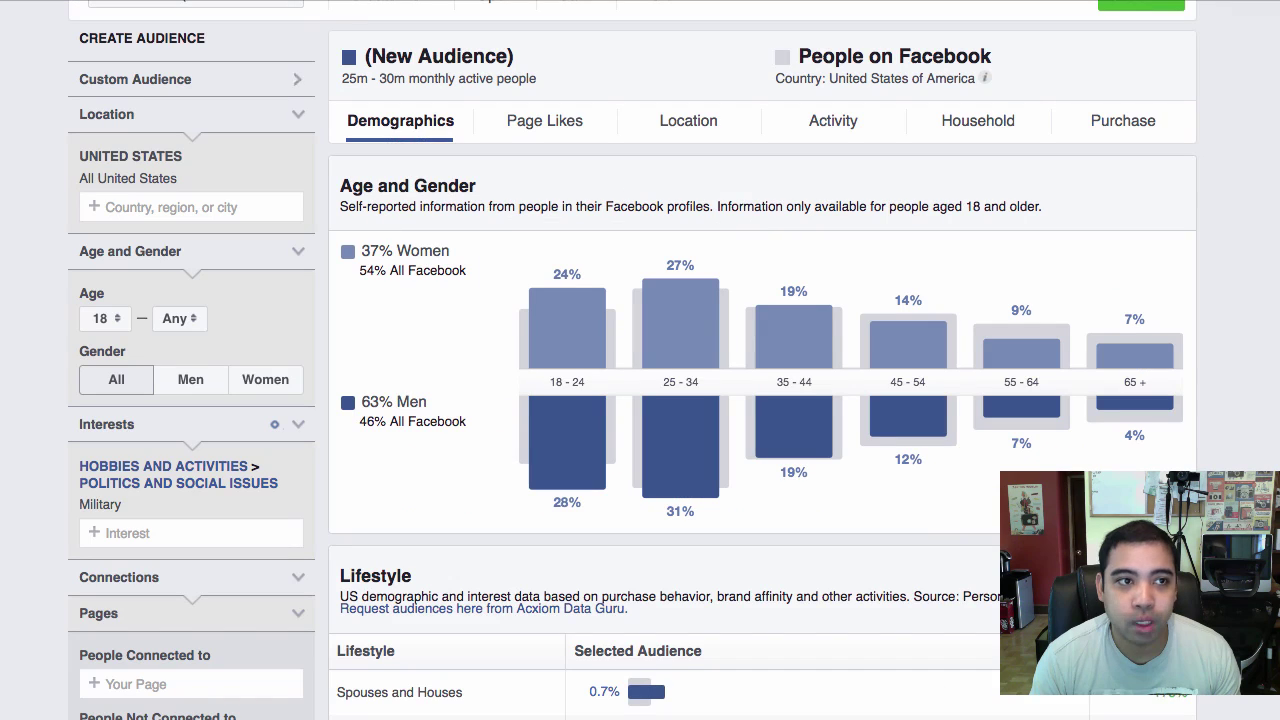
# Step: Copy the page name Ranger Up Military and MMA Apparel from the full Top Categories list of the audience's page likes
pyautogui.click(544, 120)
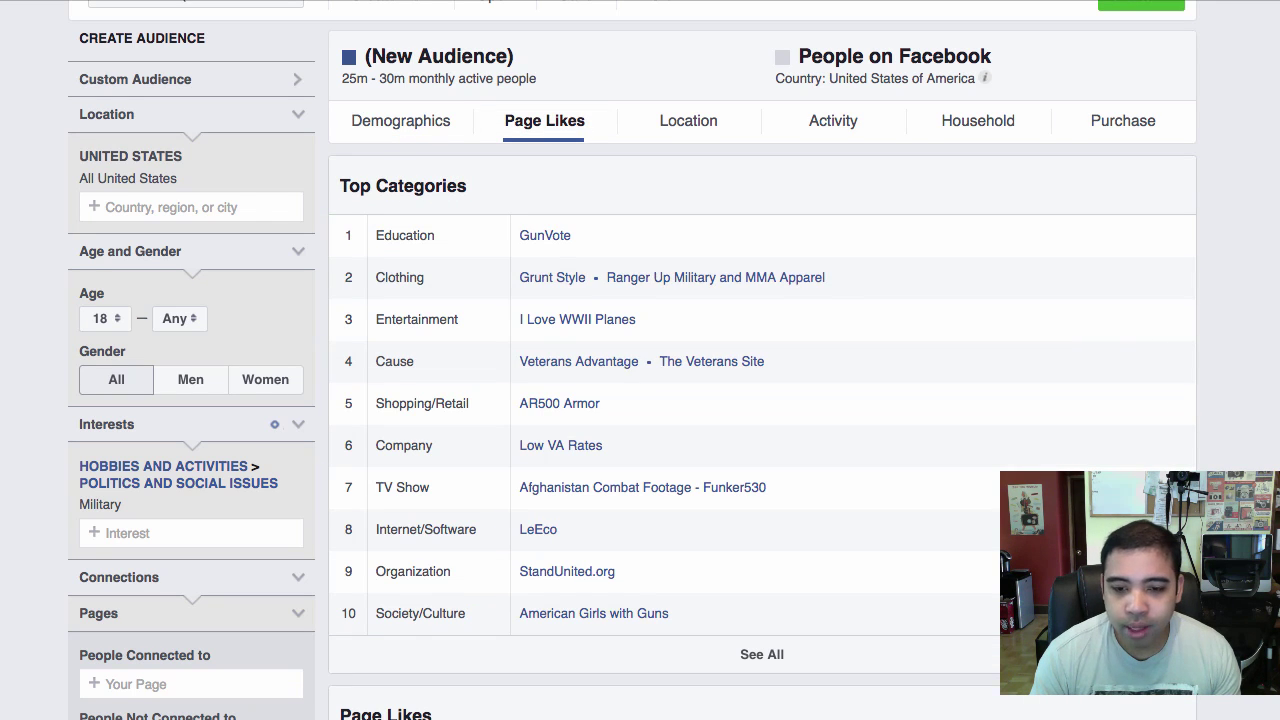
pyautogui.click(762, 654)
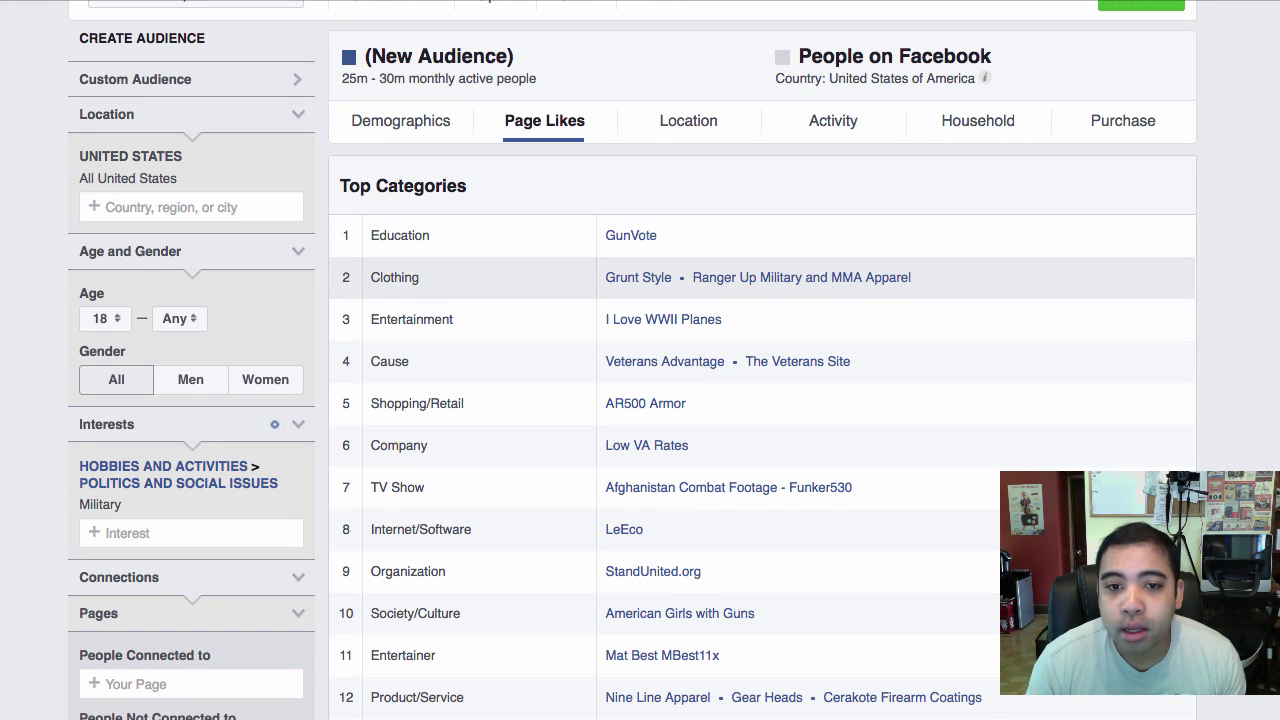
pyautogui.moveTo(912, 277); pyautogui.dragTo(692, 277)
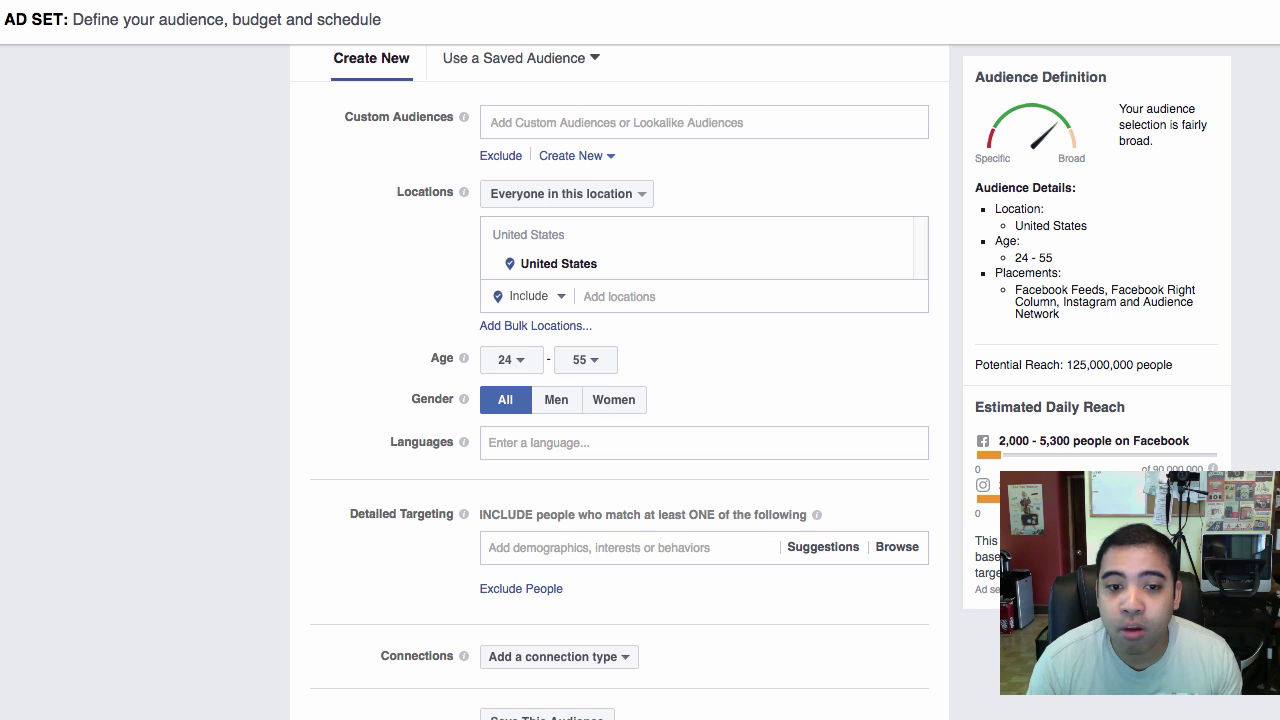
# Step: Add the interest Ranger Up Military and MMA Apparel to the ad set's Detailed Targeting
pyautogui.moveTo(463, 357)
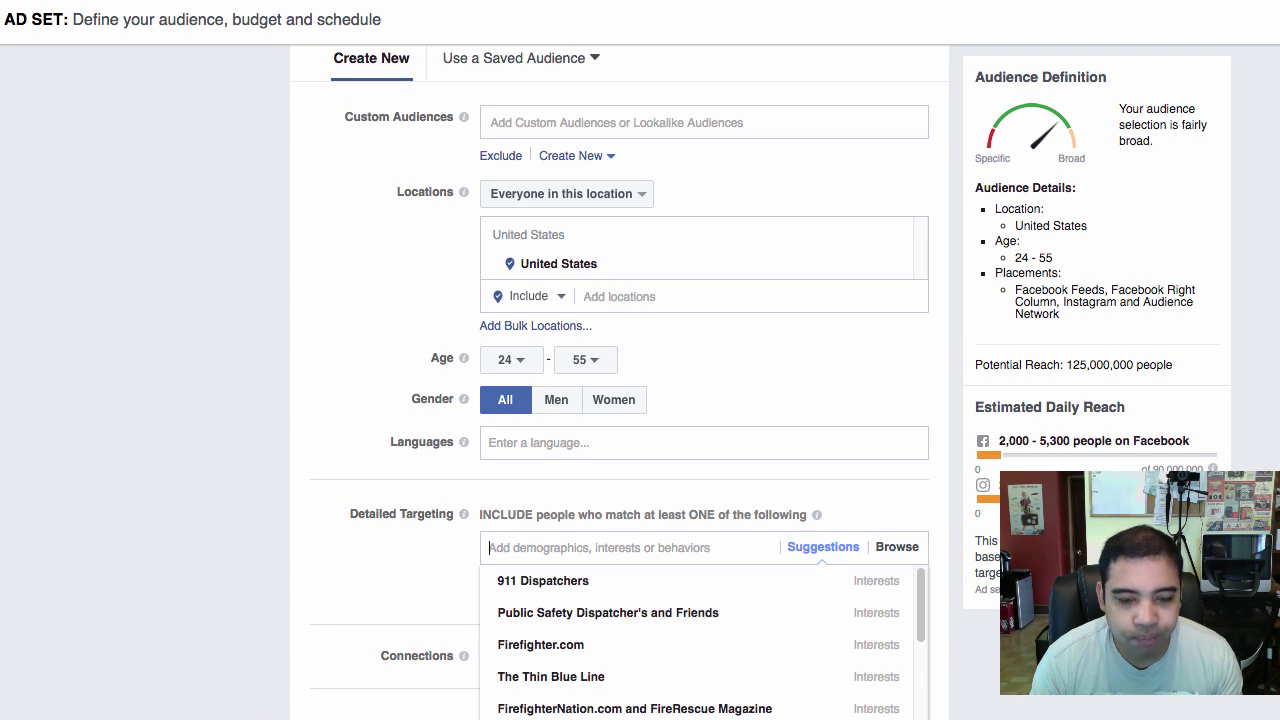
pyautogui.write('Ranger Up Military and MMA Apparel')
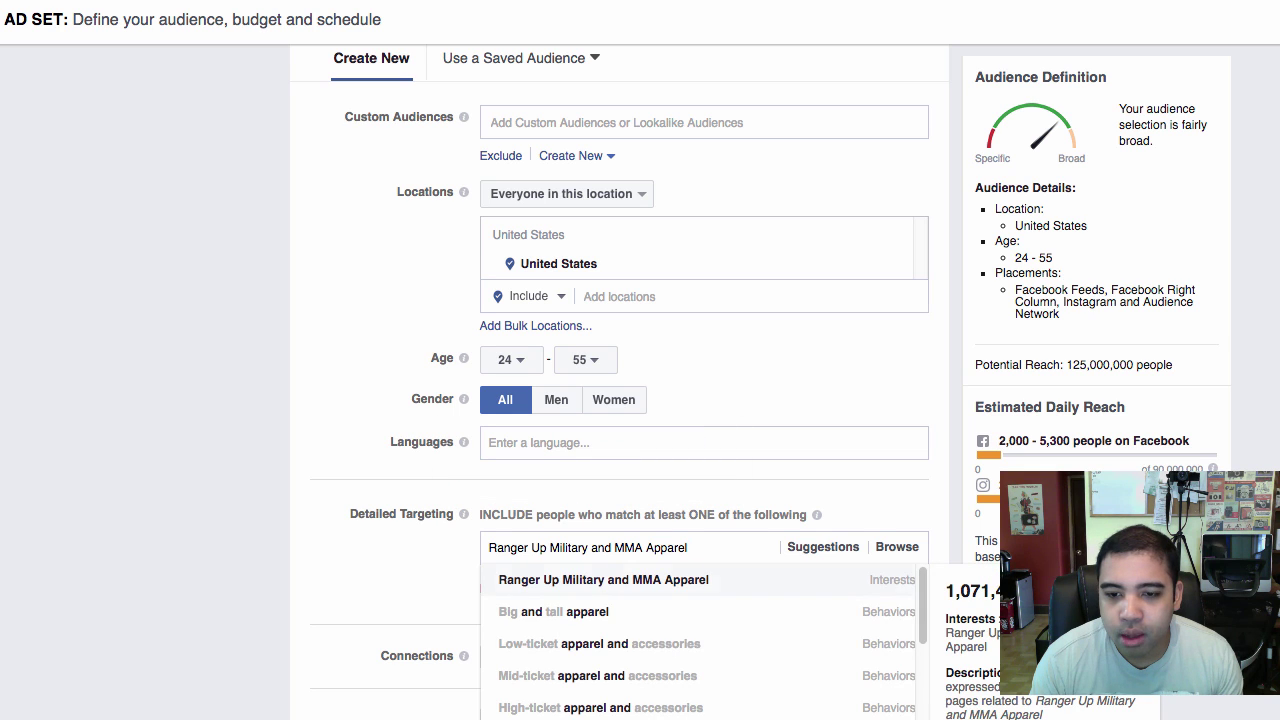
pyautogui.scroll(-2, 610, 400)
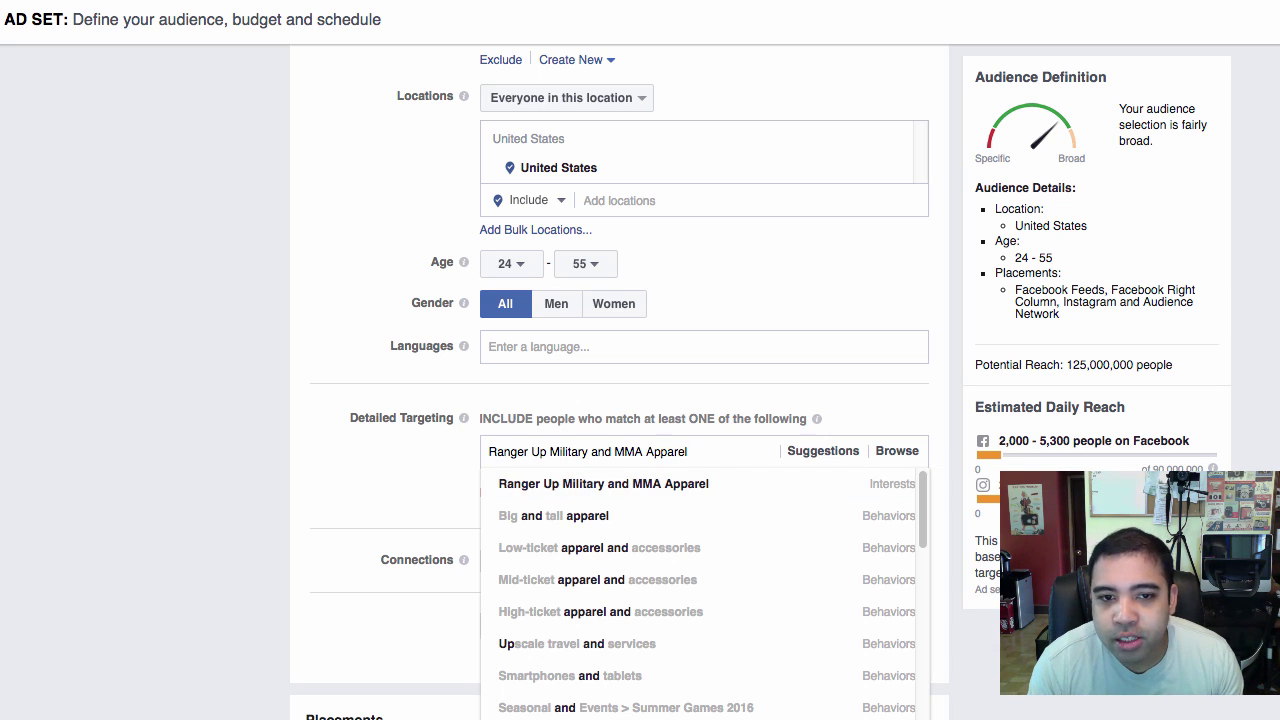
pyautogui.moveTo(488, 482)
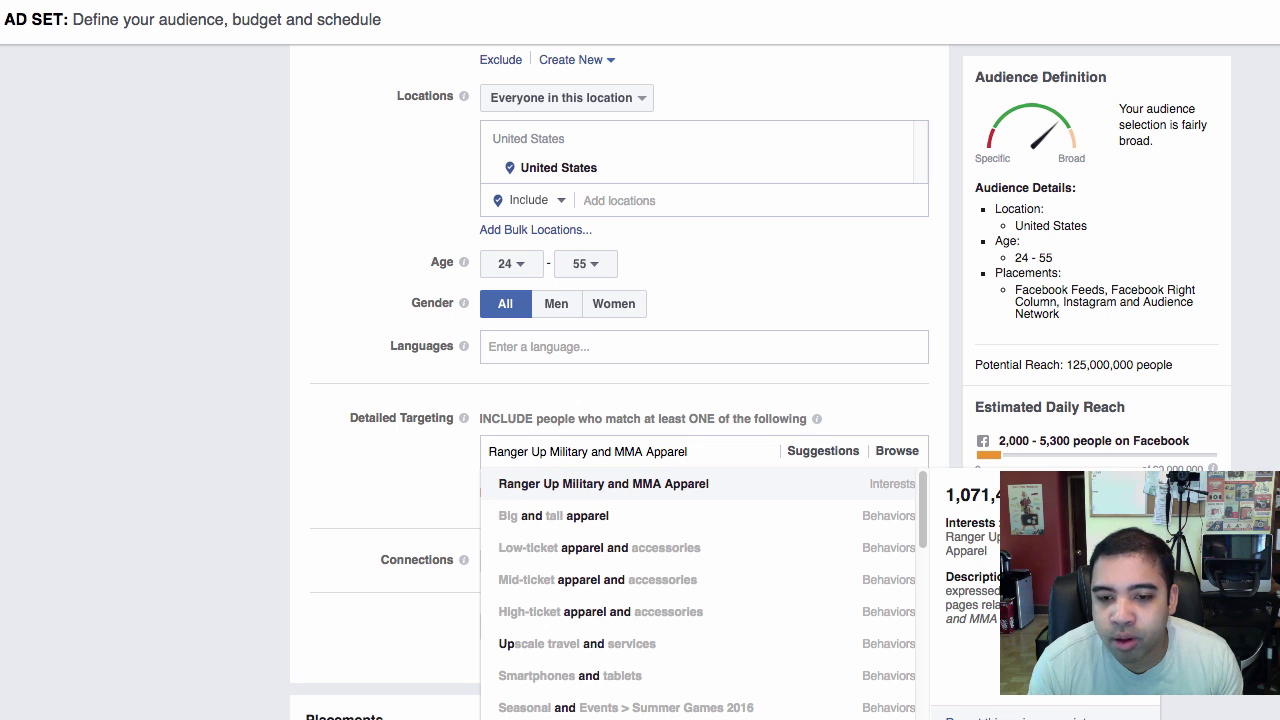
pyautogui.click(490, 483)
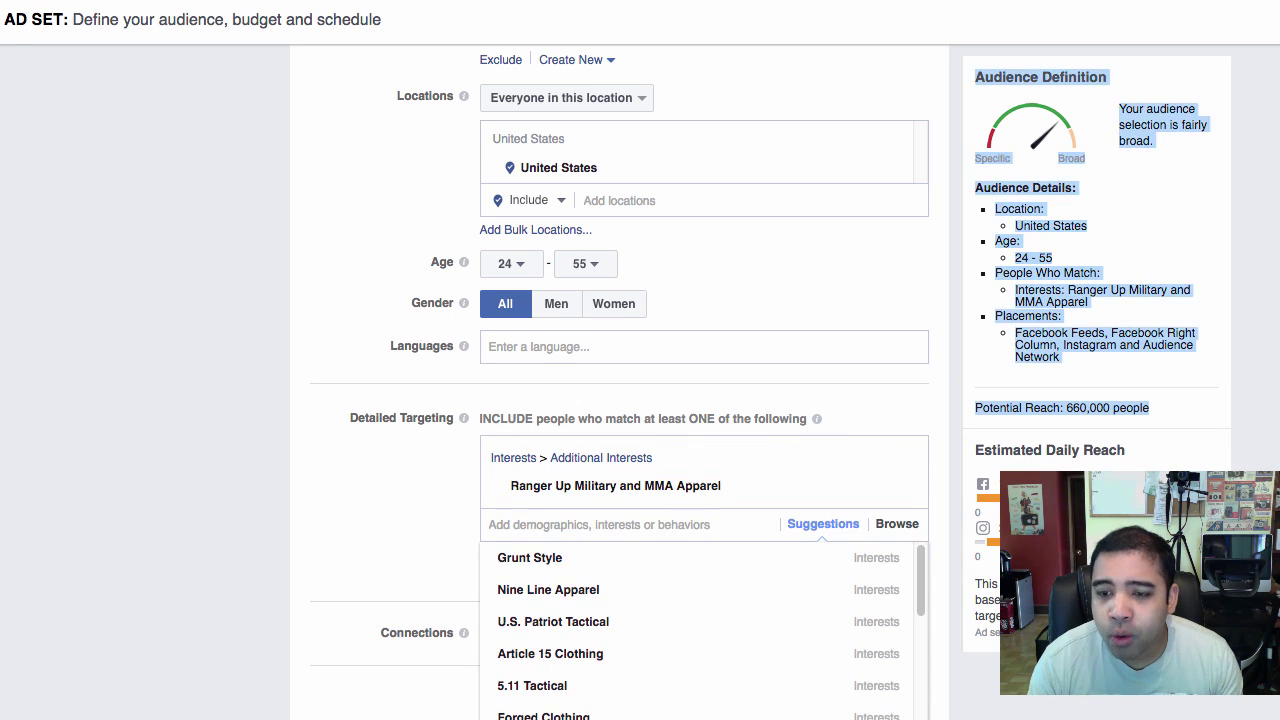
# Step: Check the Audience Definition details and Potential Reach, and read the explanation of the Gender option
pyautogui.moveTo(1015, 333); pyautogui.dragTo(1126, 450)
pyautogui.click(1126, 450)
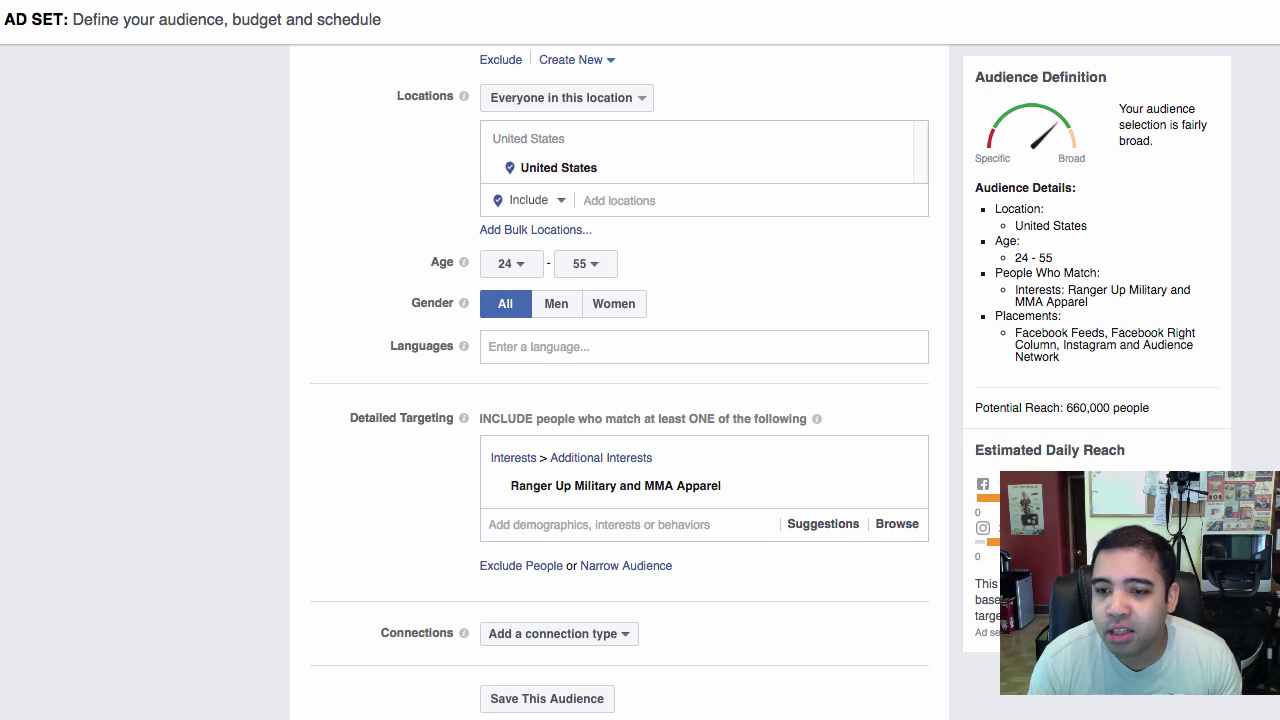
pyautogui.moveTo(463, 302)
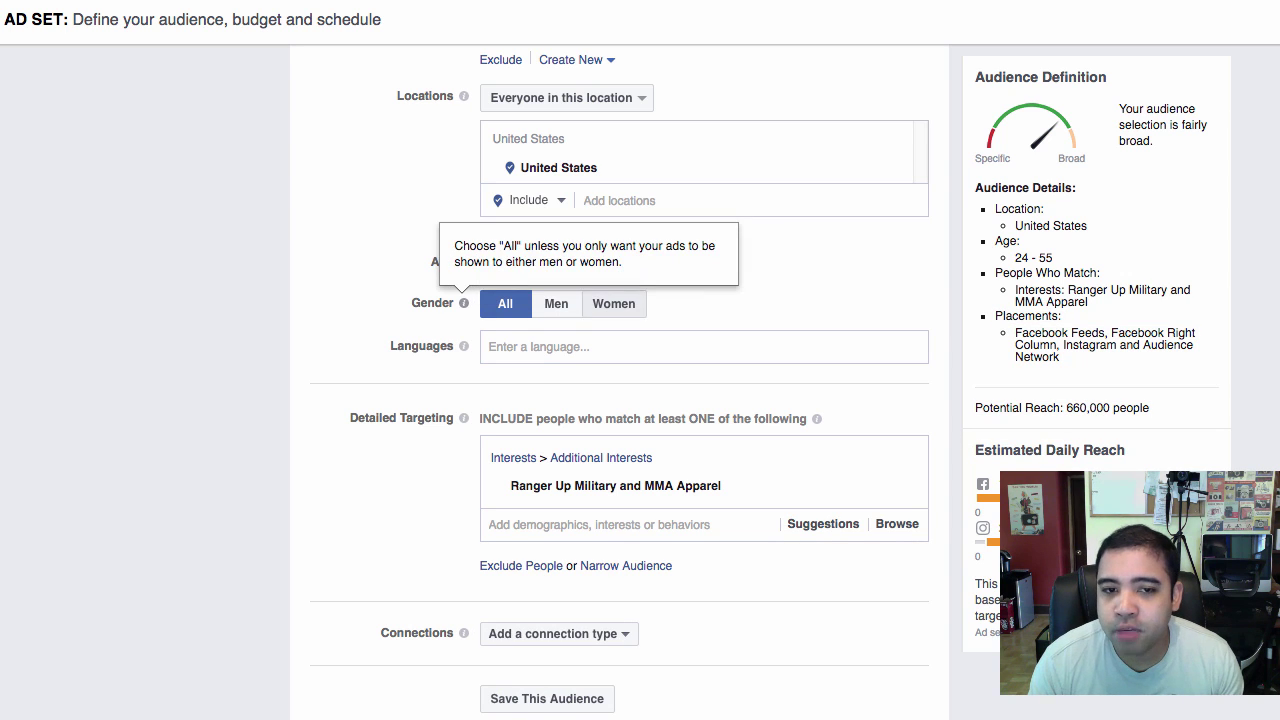
pyautogui.moveTo(700, 486)
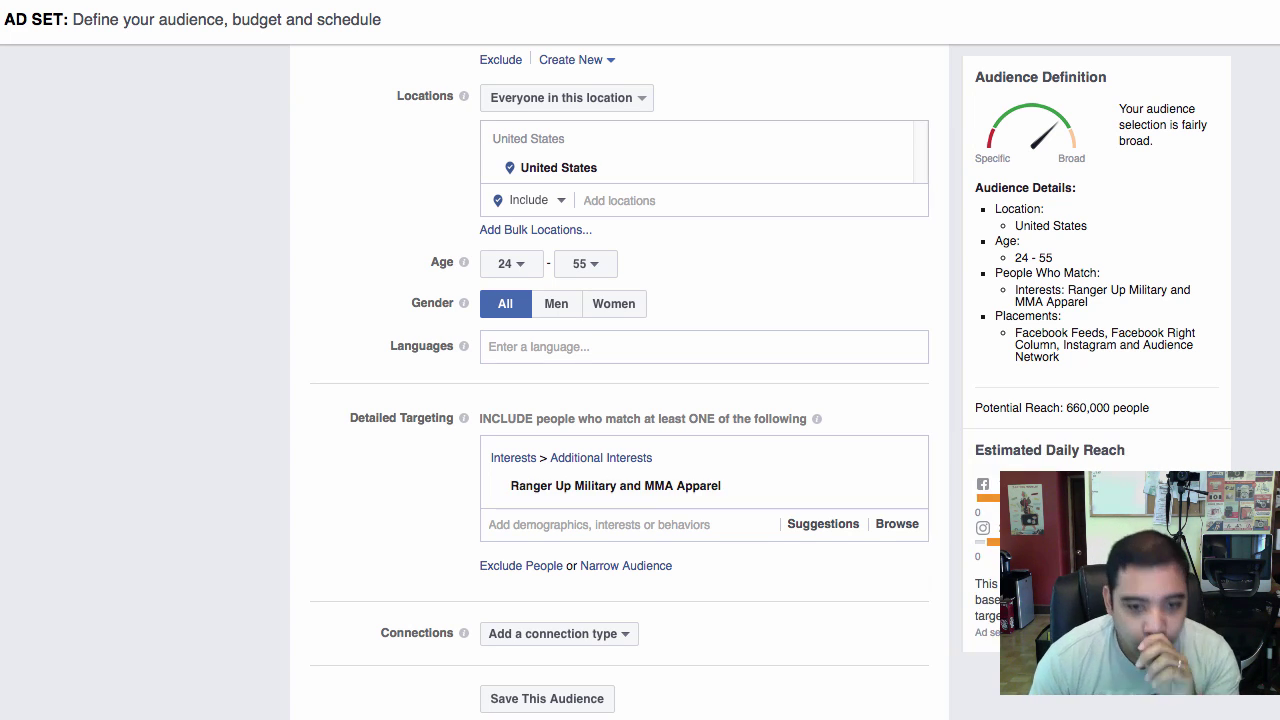
# Step: Review the suggested interests for Detailed Targeting and add Grunt Style
pyautogui.click(823, 524)
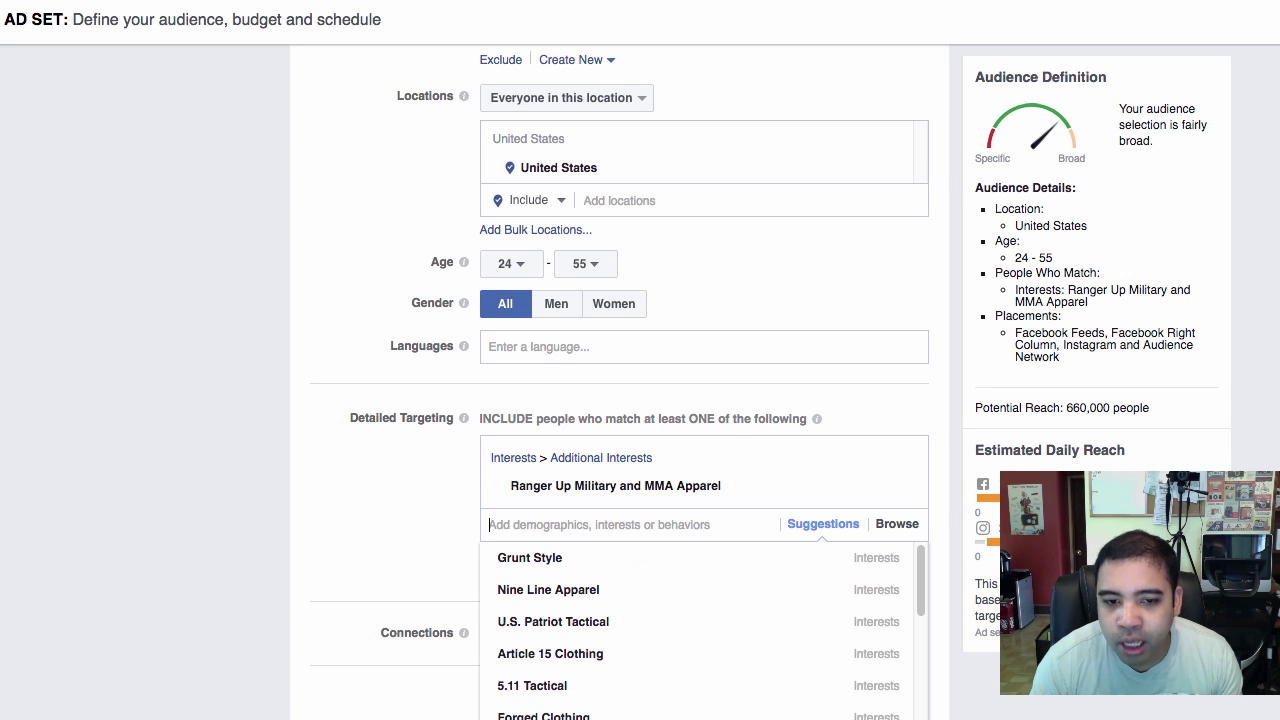
pyautogui.scroll(-3, 700, 500)
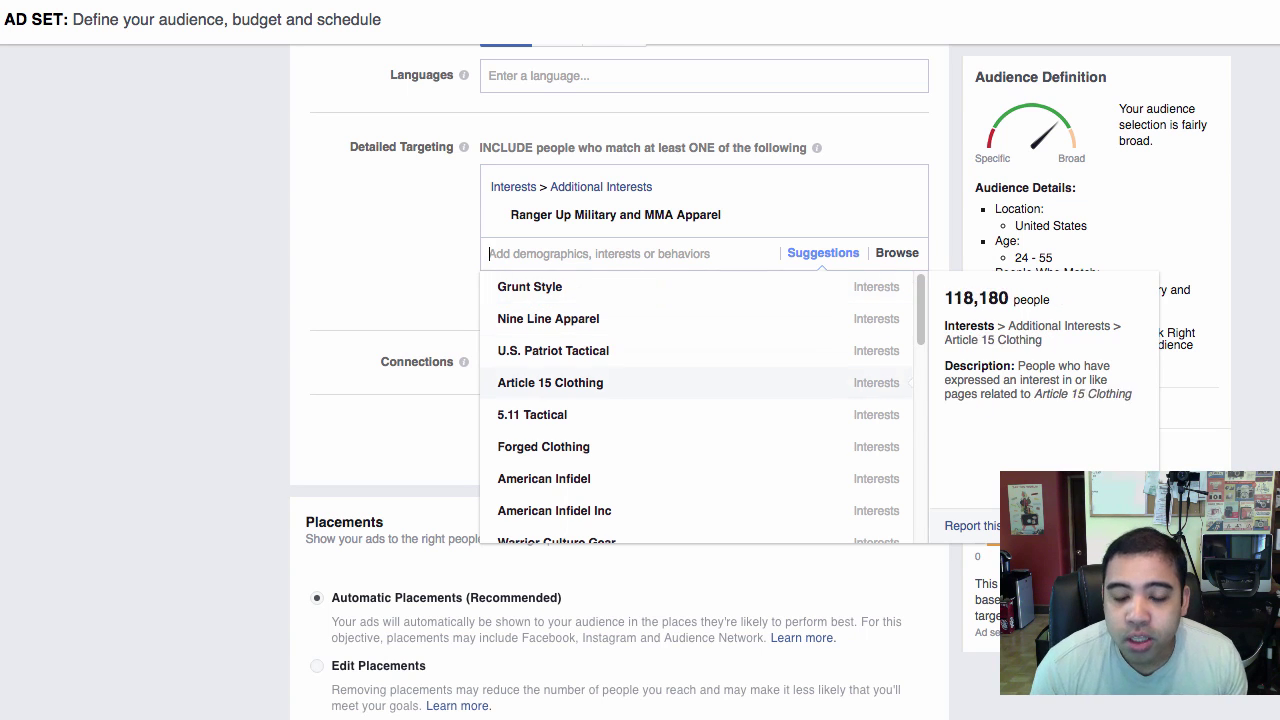
pyautogui.scroll(-3, 600, 430)
pyautogui.scroll(3, 600, 400)
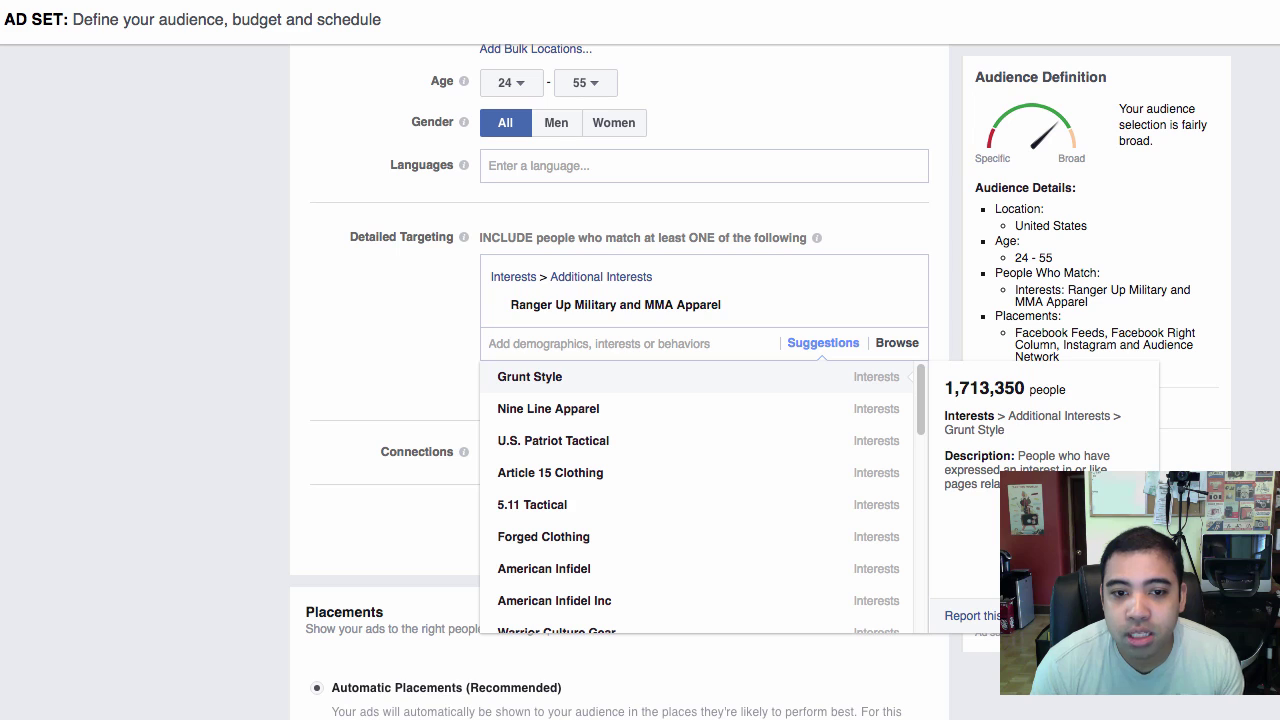
pyautogui.click(530, 376)
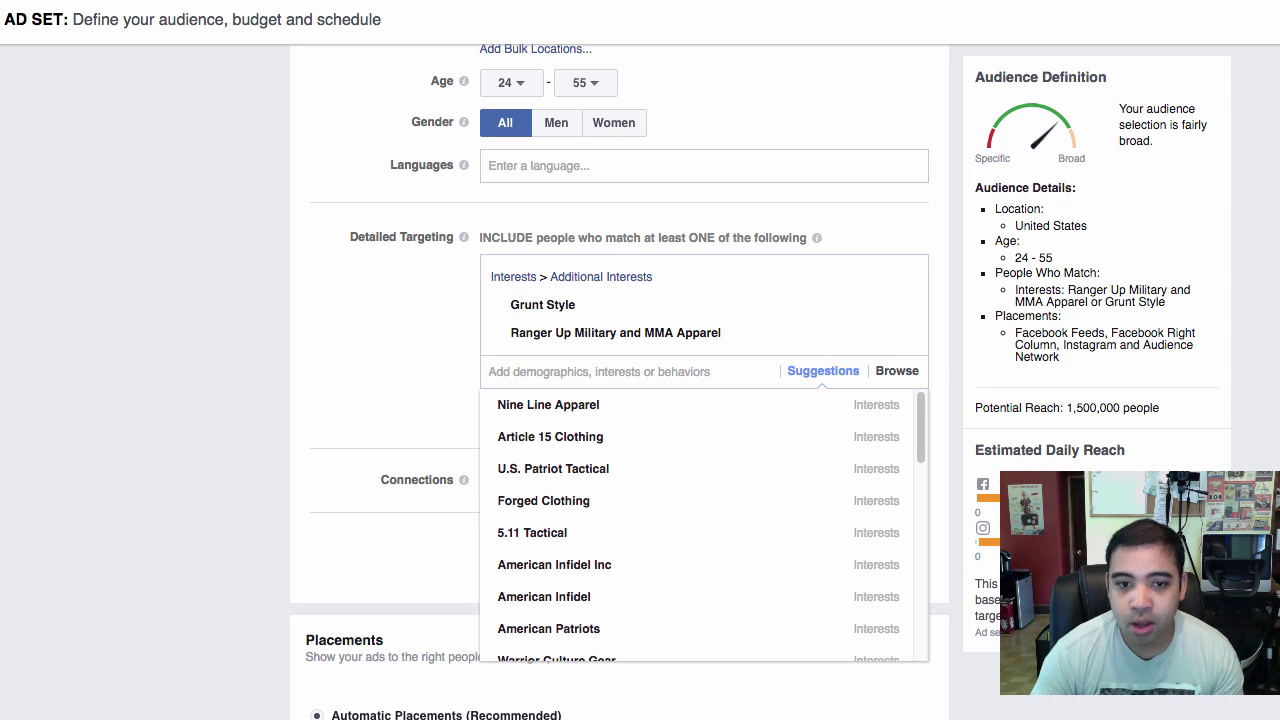
# Step: Add the suggested interests Nine Line Apparel, Article 15 Clothing, Forged Clothing, 5.11 Tactical and U.S. Patriot Tactical to Detailed Targeting
pyautogui.moveTo(600, 404)
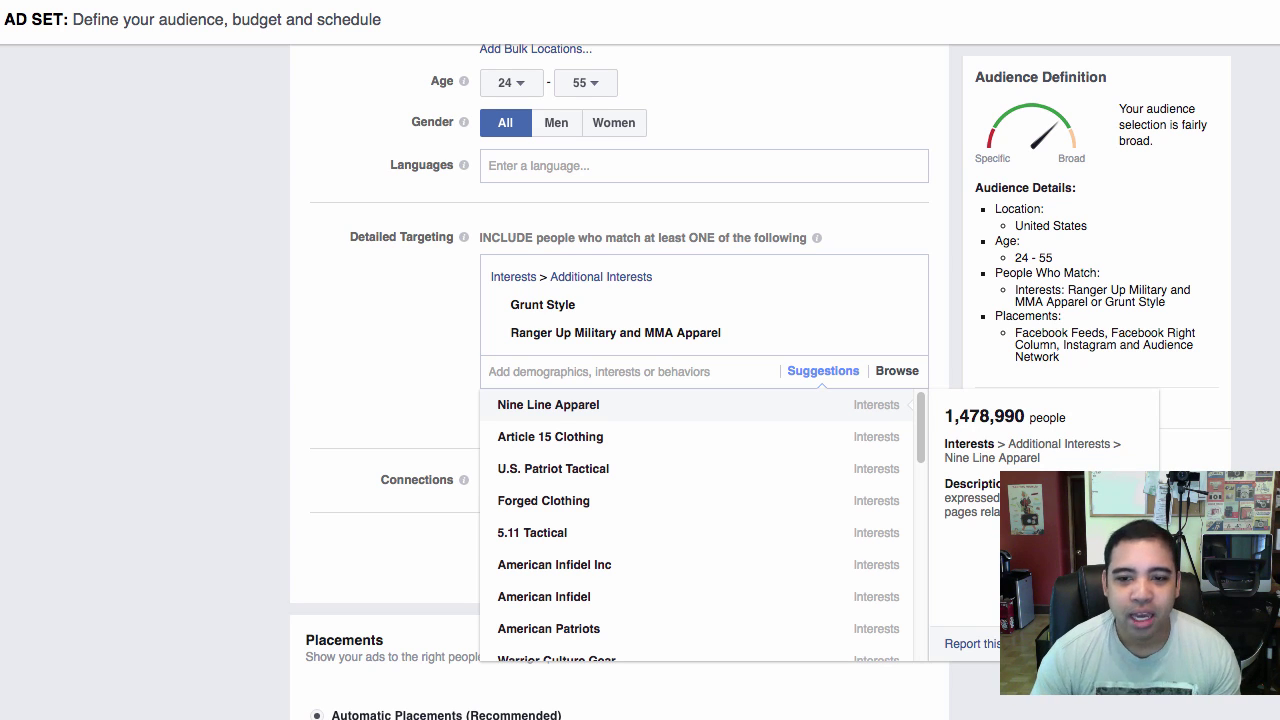
pyautogui.scroll(-3, 600, 450)
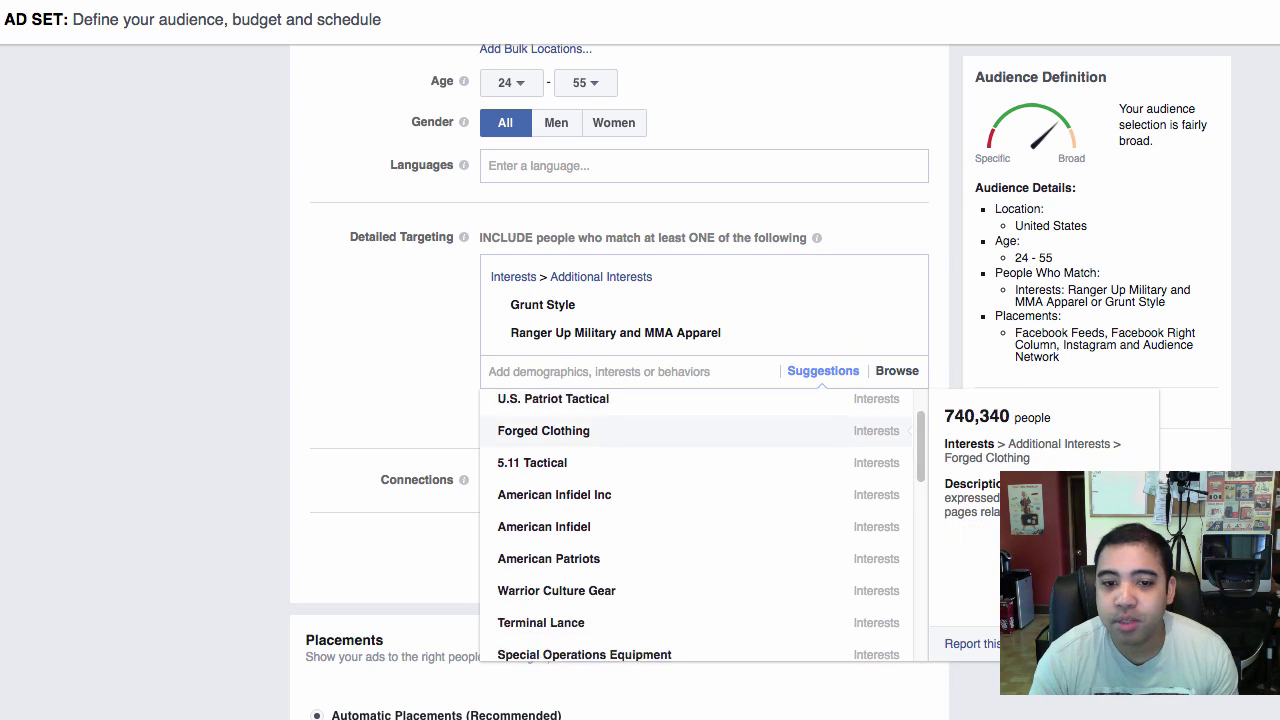
pyautogui.scroll(5, 600, 480)
pyautogui.press('Escape')
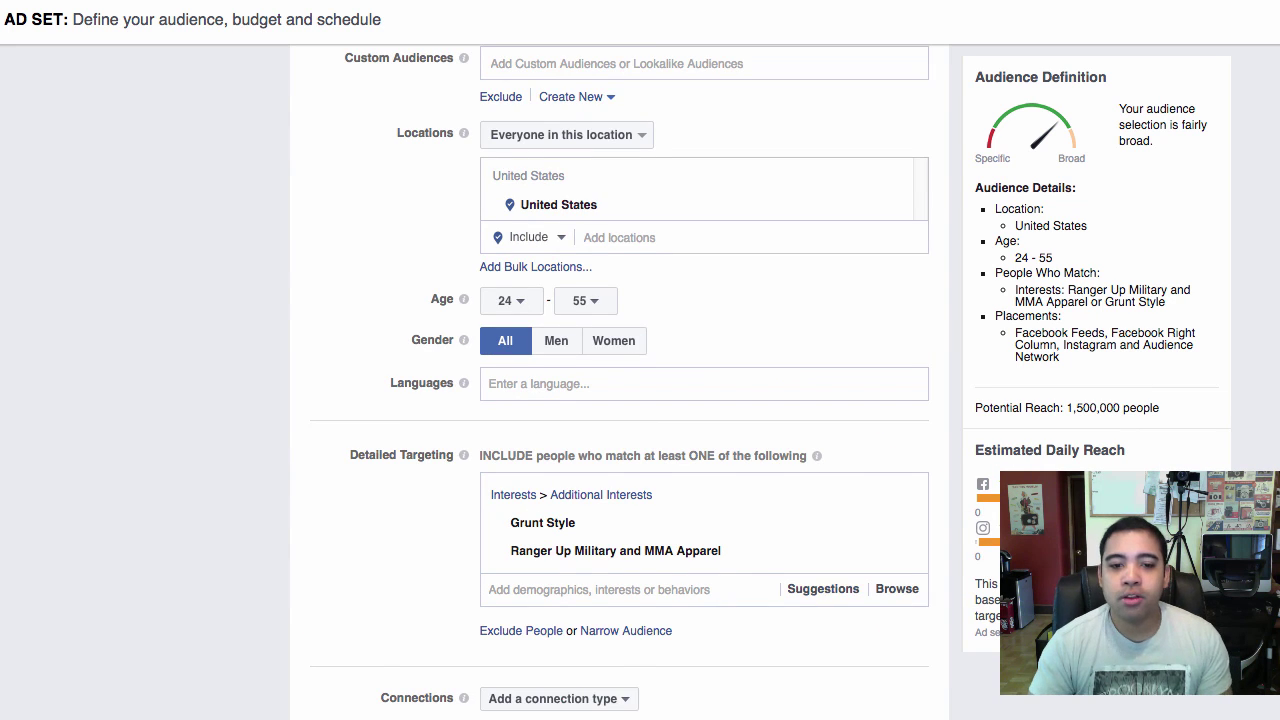
pyautogui.scroll(-3, 620, 380)
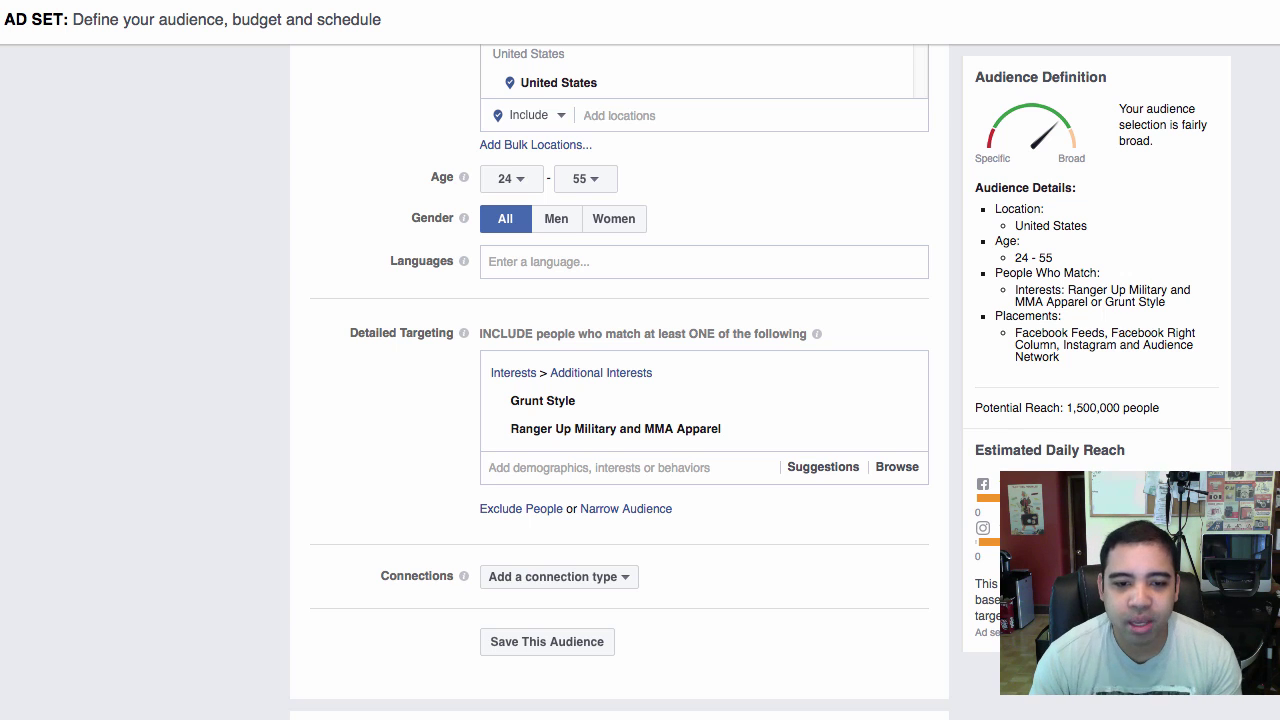
pyautogui.click(823, 466)
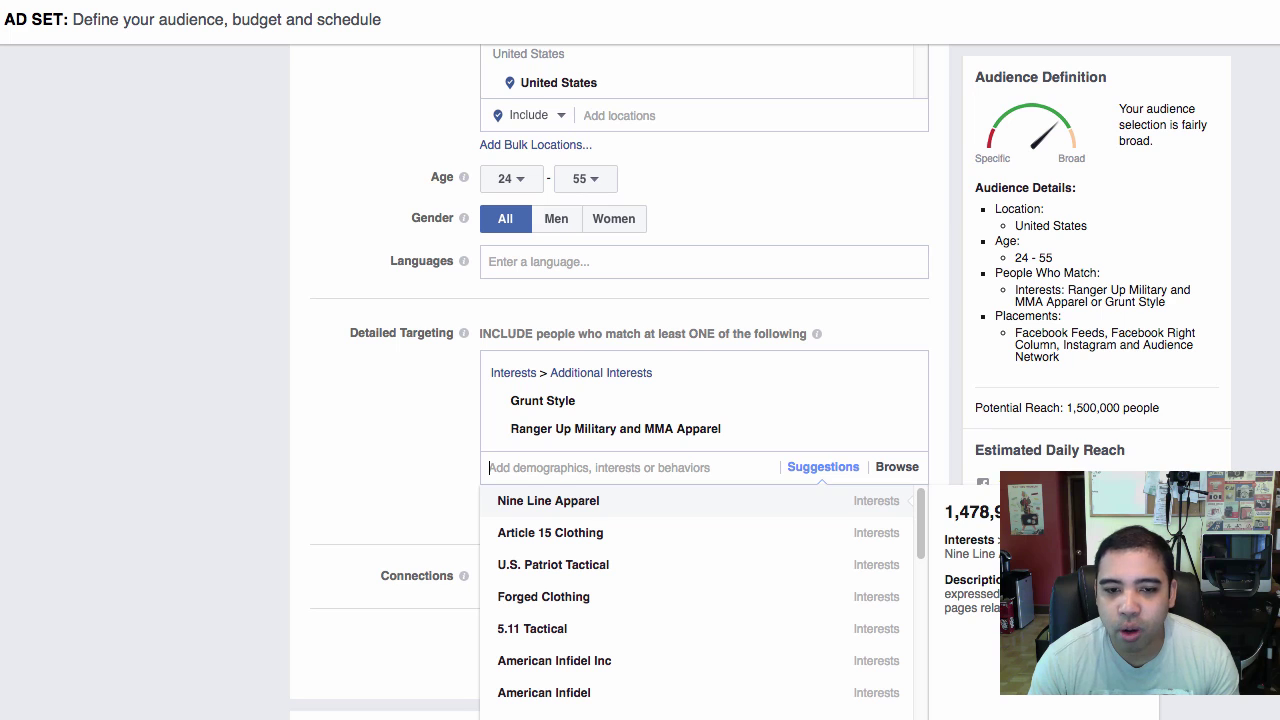
pyautogui.click(548, 500)
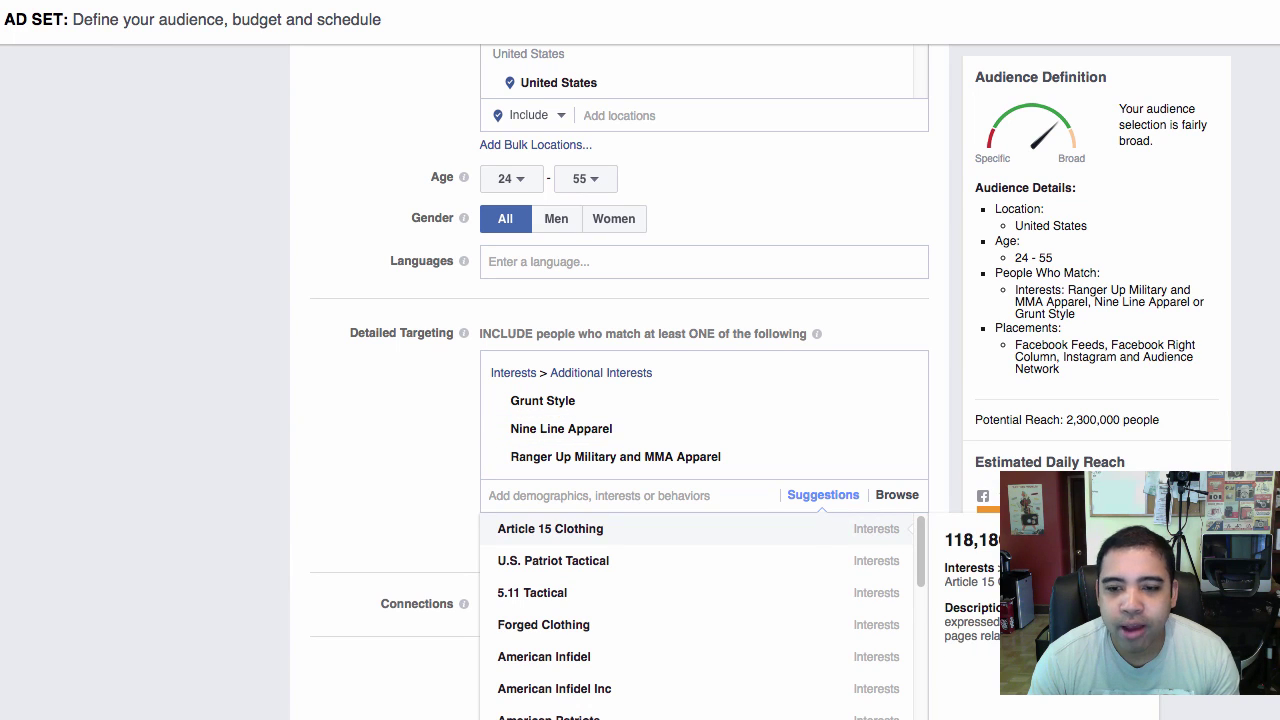
pyautogui.click(550, 528)
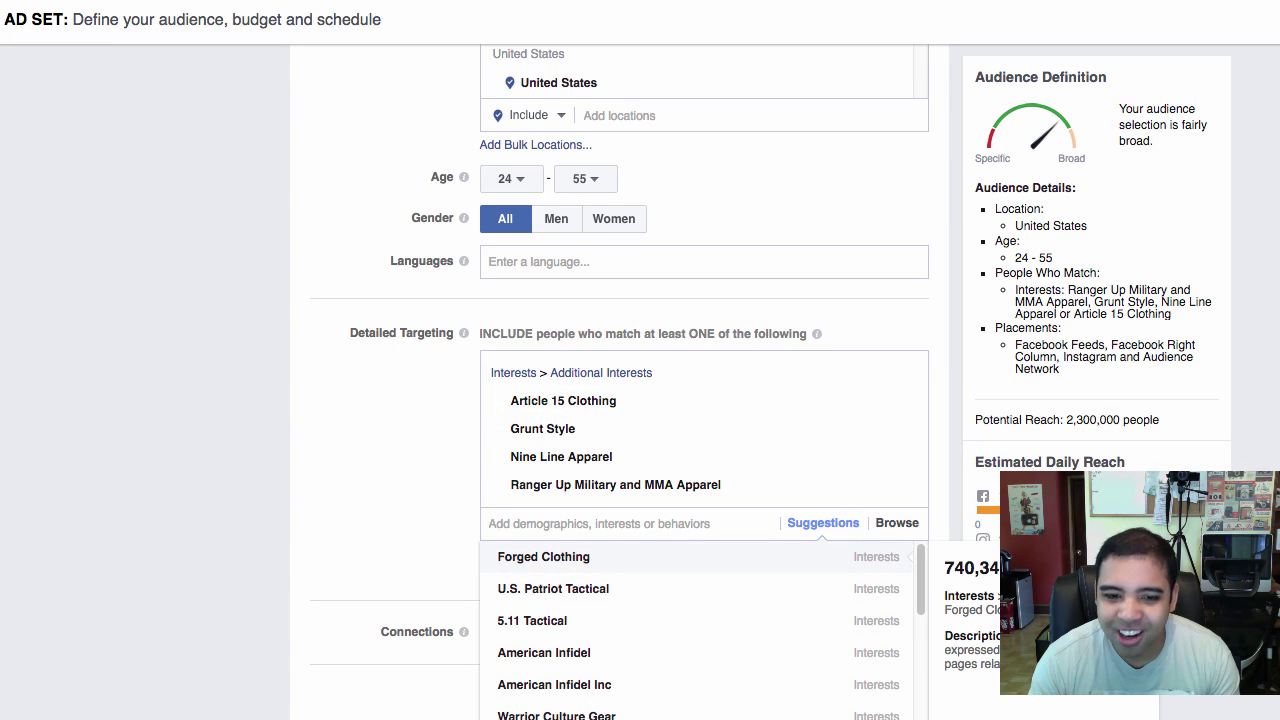
pyautogui.click(543, 556)
pyautogui.scroll(-1, 543, 560)
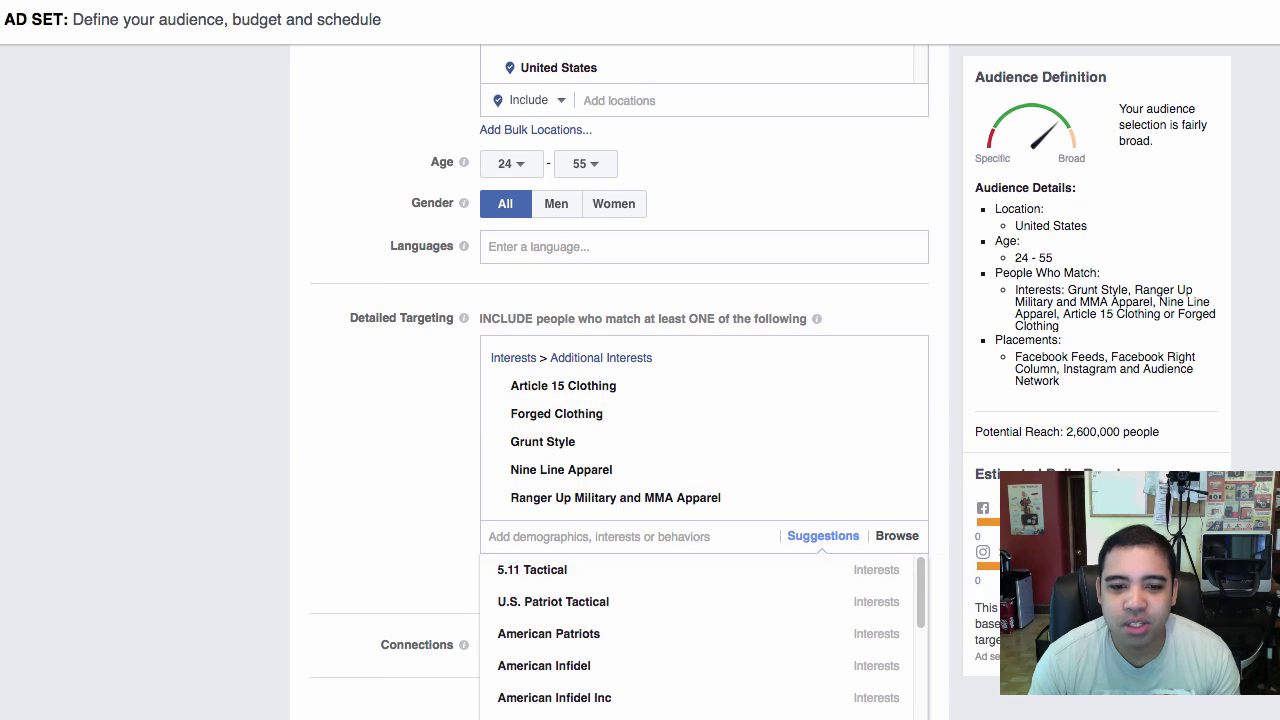
pyautogui.click(532, 569)
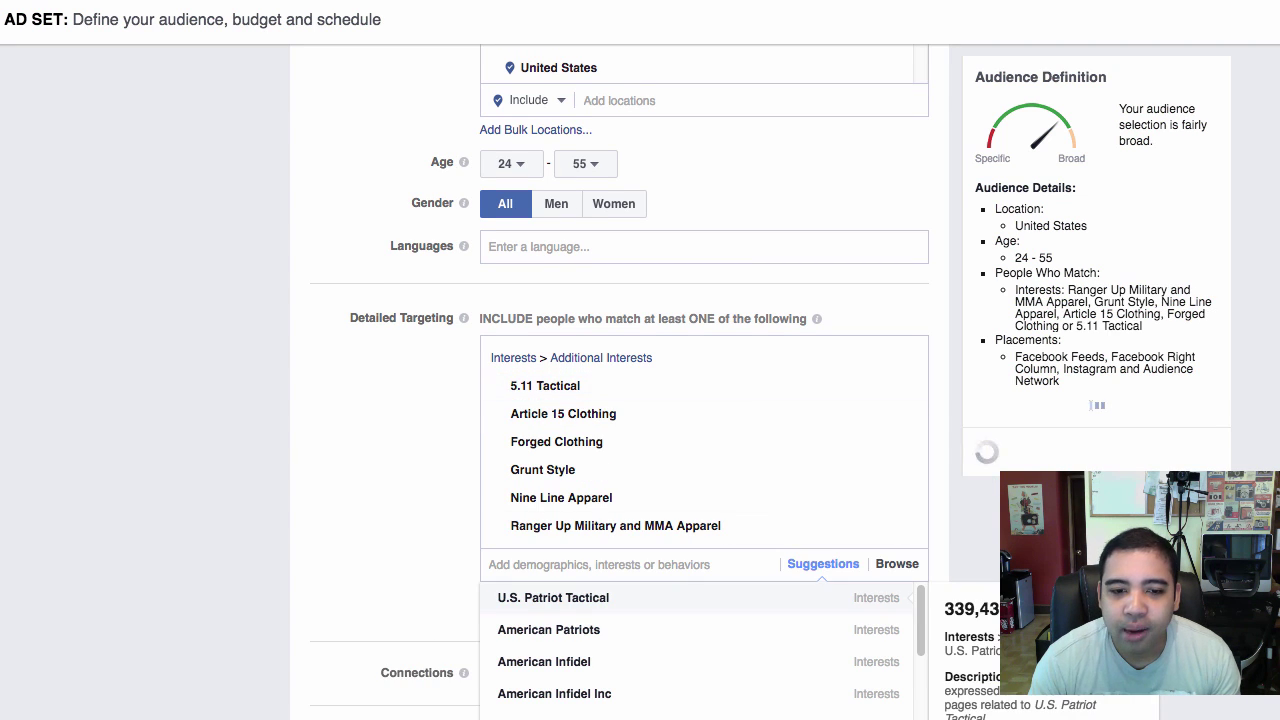
pyautogui.click(553, 598)
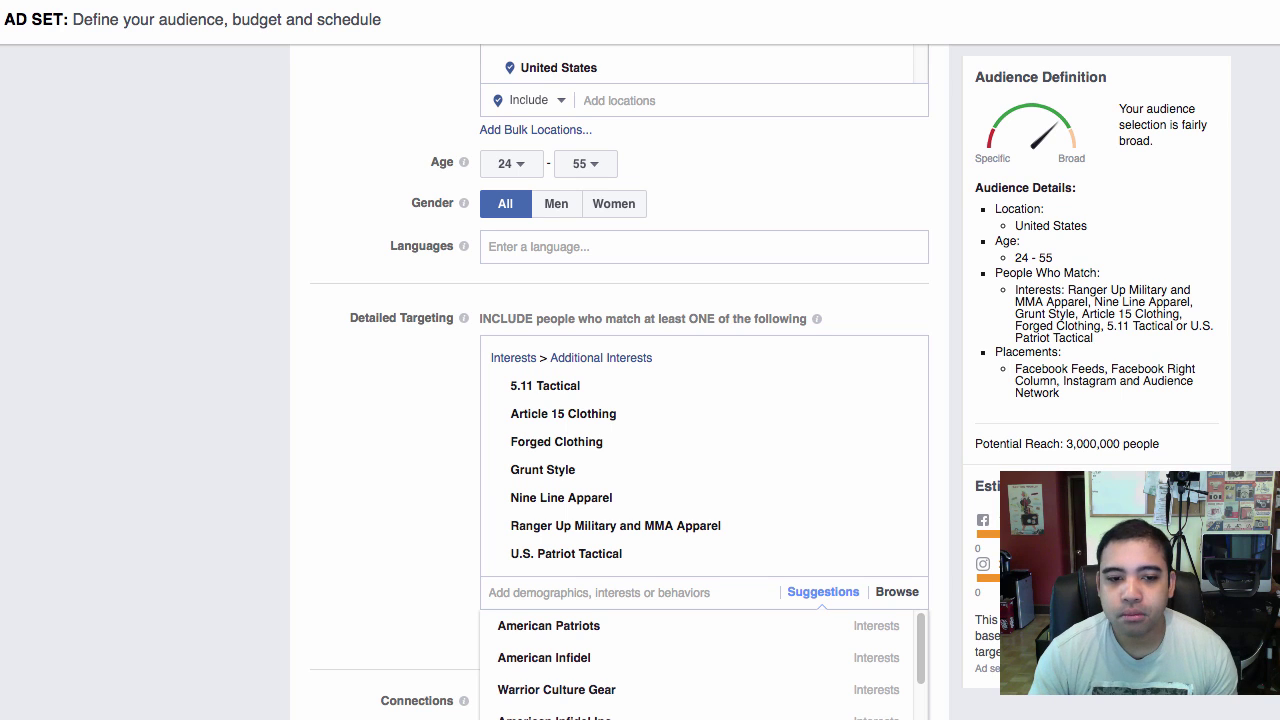
pyautogui.press('Escape')
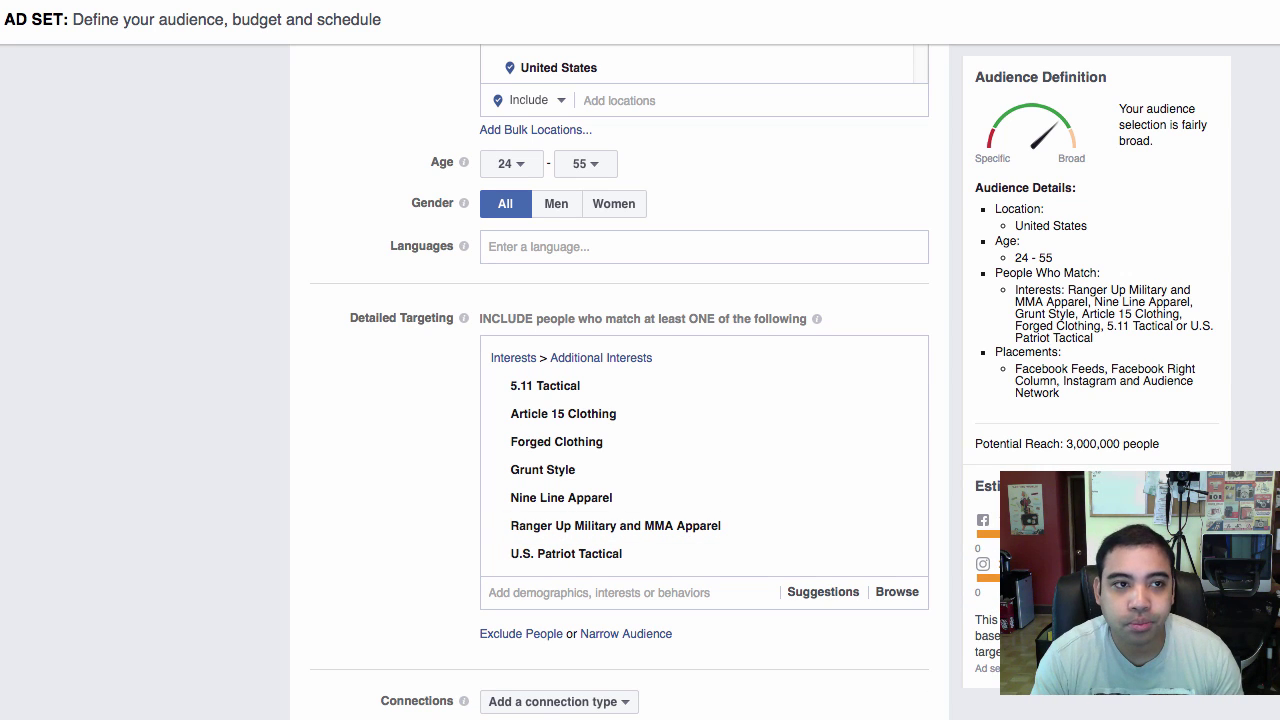
# Step: Look through the manual placement options, including the Facebook sub-placements, and return the ad set to Automatic Placements
pyautogui.scroll(-5, 620, 380)
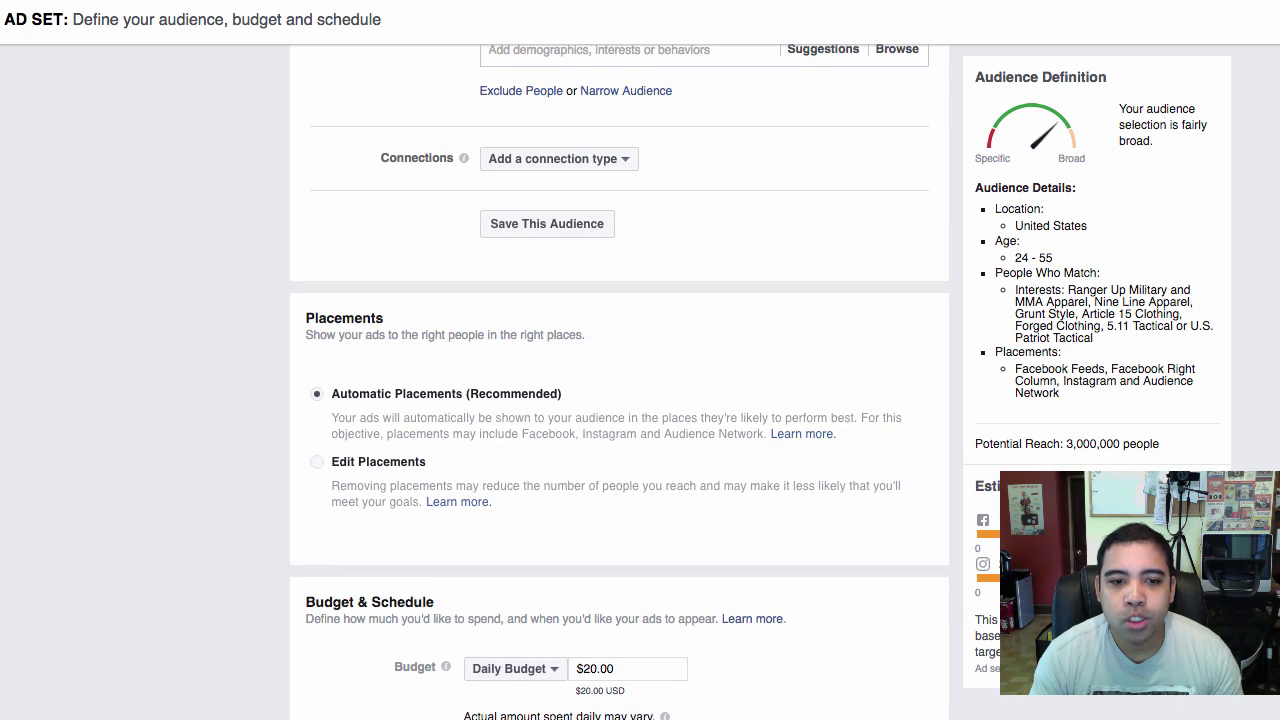
pyautogui.scroll(1, 620, 380)
pyautogui.click(316, 486)
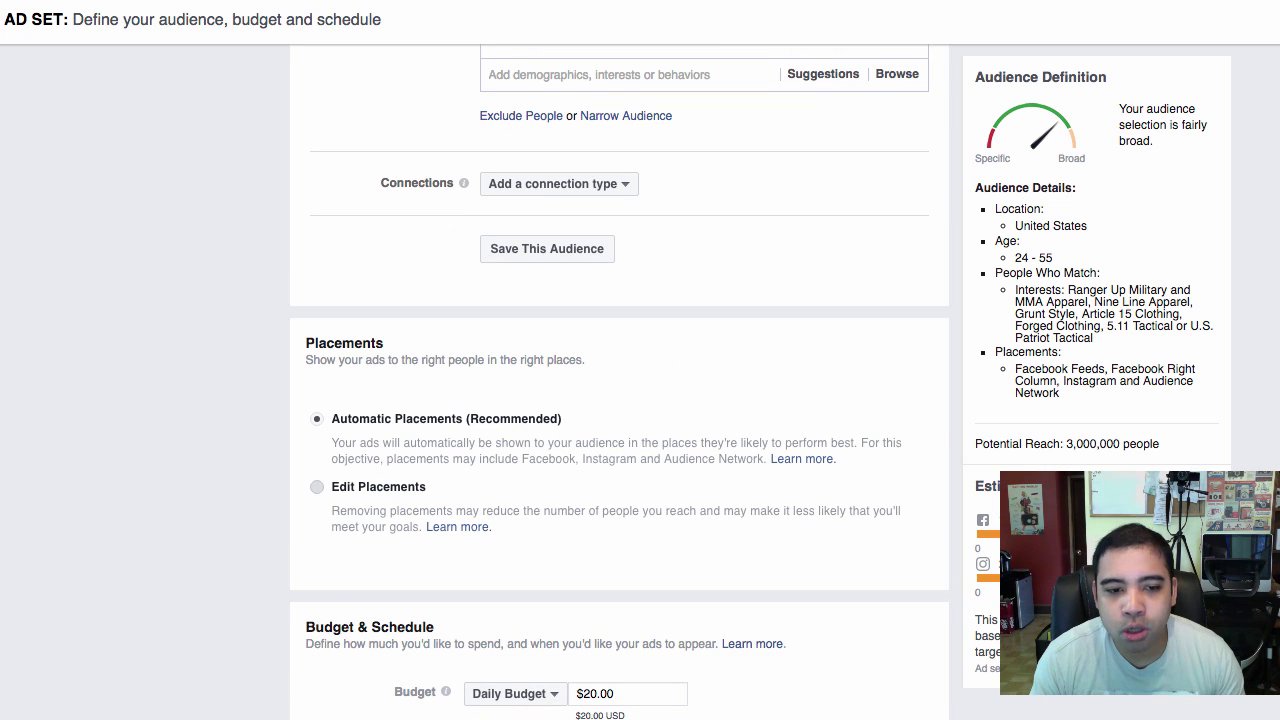
pyautogui.scroll(-2, 620, 380)
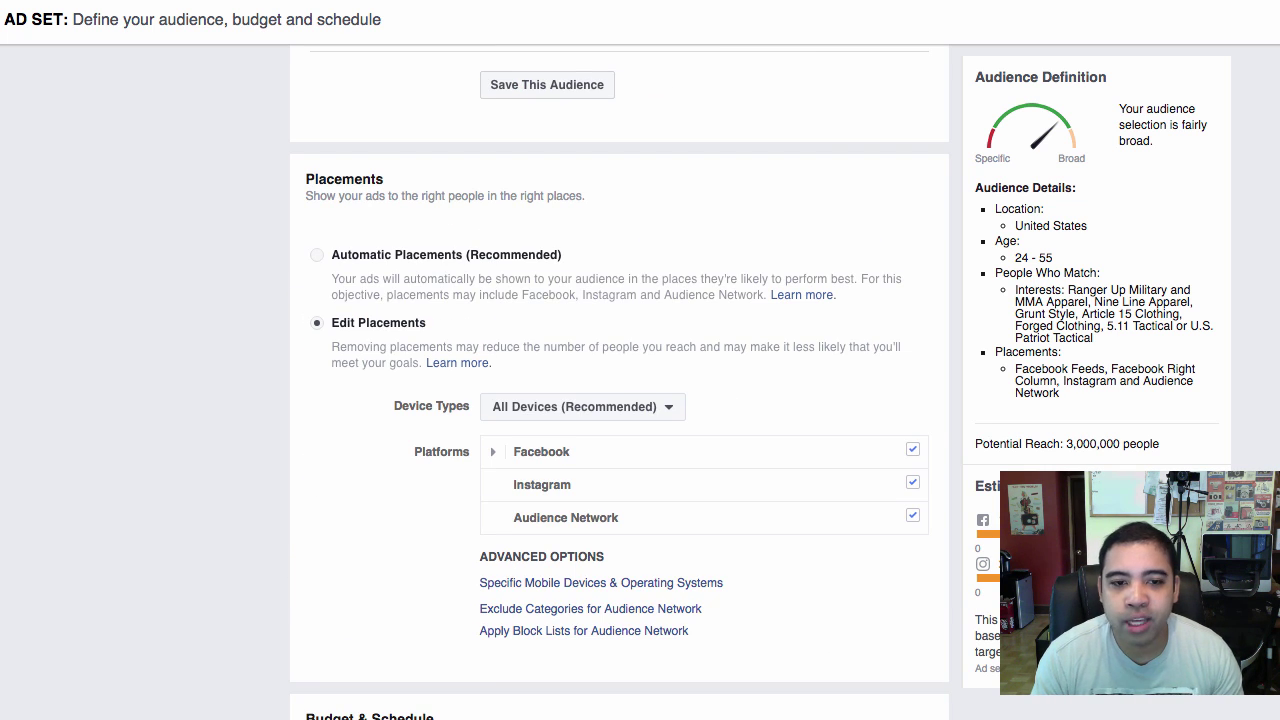
pyautogui.click(541, 452)
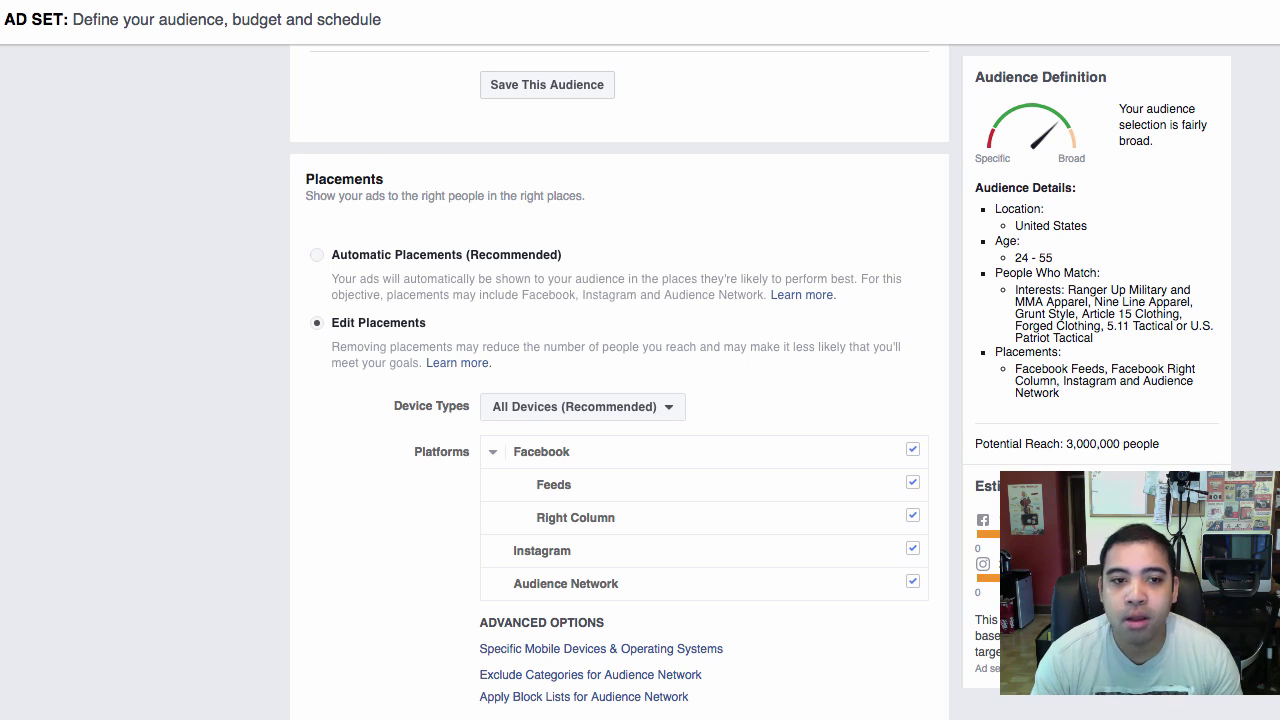
pyautogui.click(316, 254)
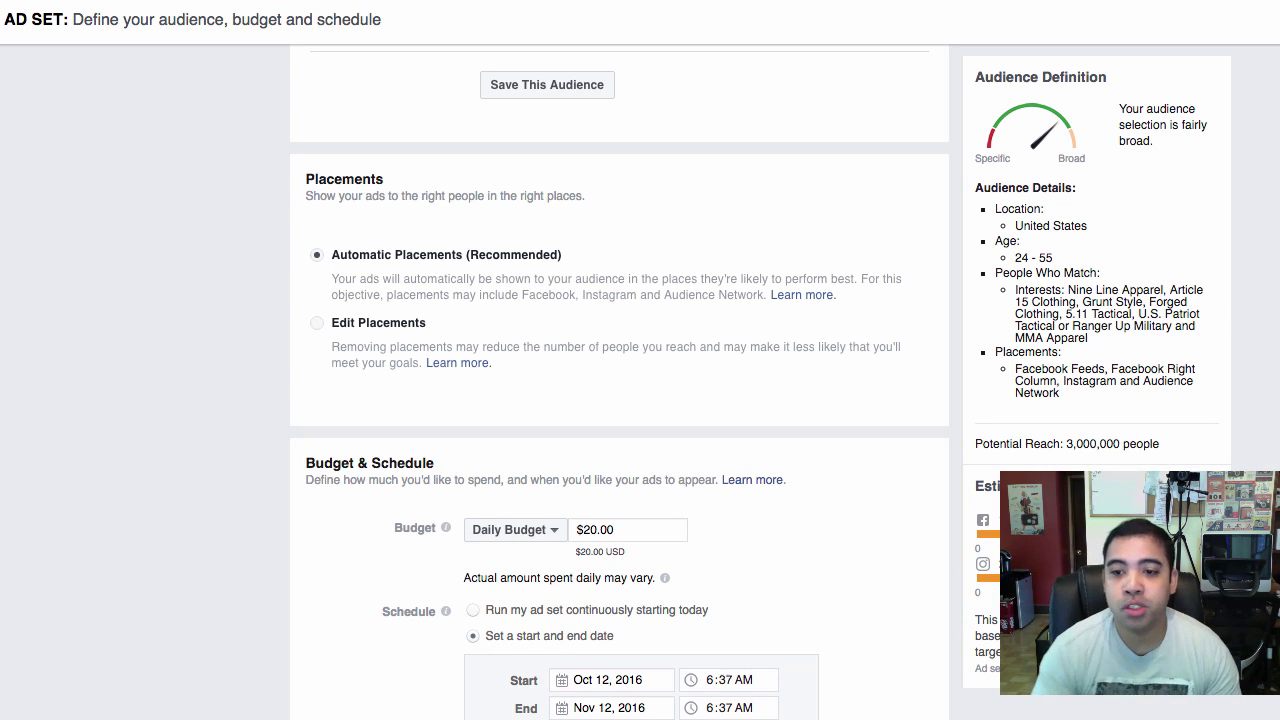
# Step: Try the schedule that runs the ad set continuously starting today, and return to a set start and end date
pyautogui.scroll(-6, 620, 400)
pyautogui.scroll(3, 620, 400)
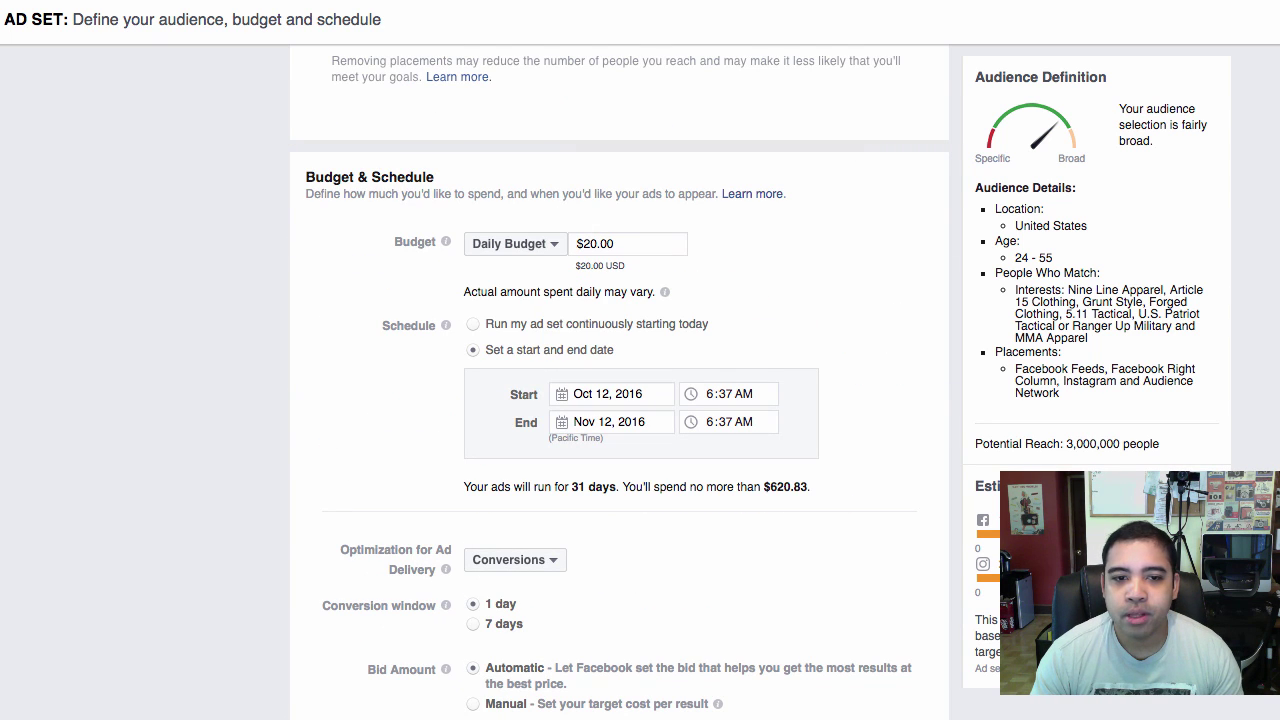
pyautogui.click(473, 324)
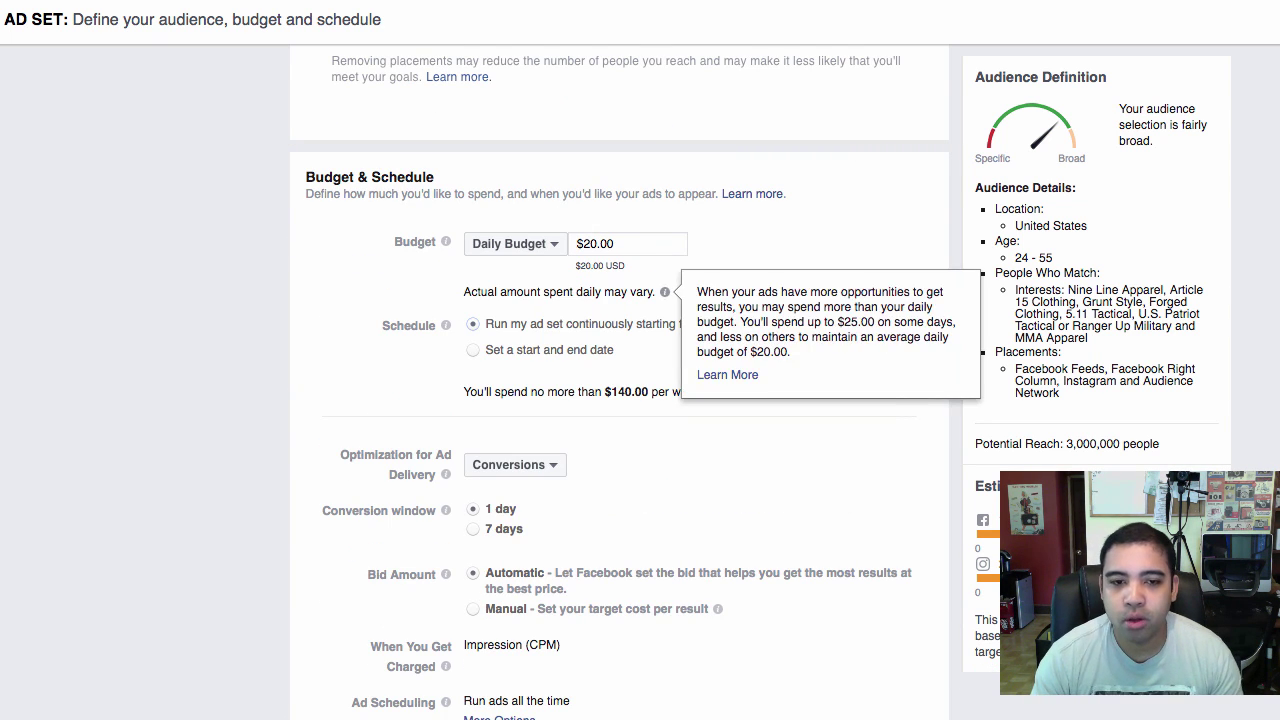
pyautogui.click(473, 350)
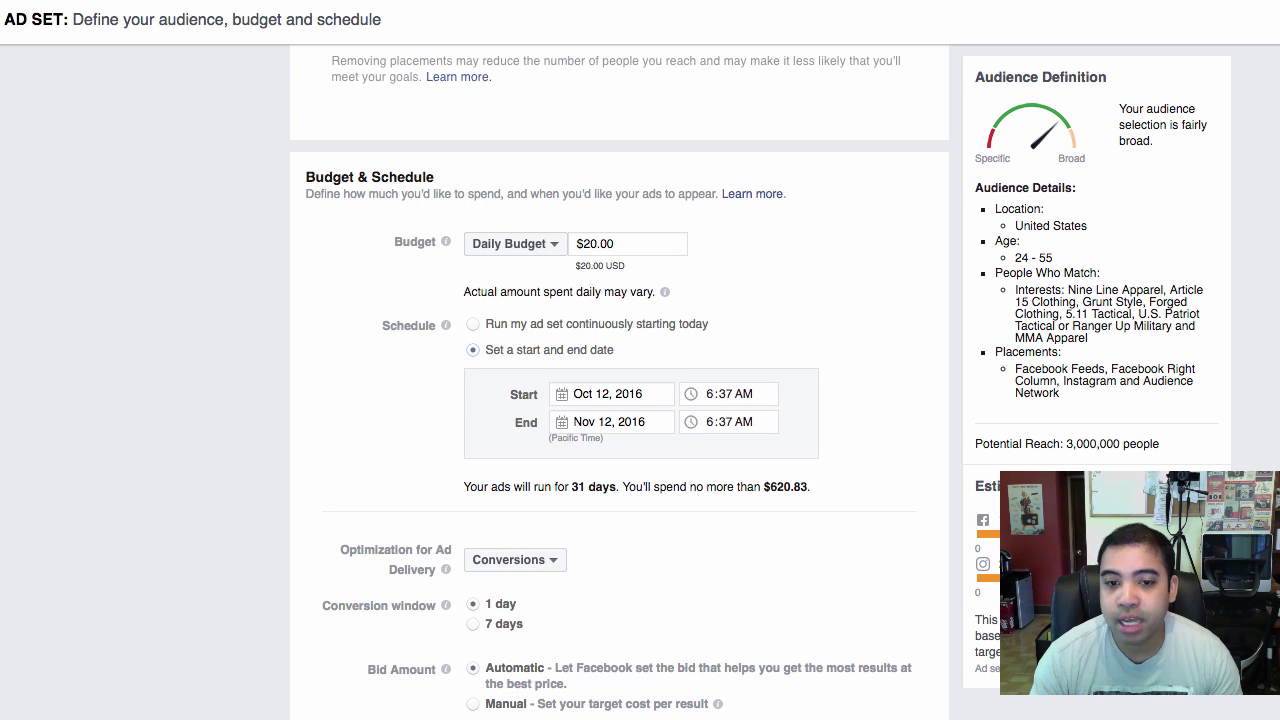
# Step: Review the ad set's delivery and bid options, its name, the audience and interest targeting, the placements and the budget schedule
pyautogui.scroll(-3, 620, 380)
pyautogui.moveTo(446, 283)
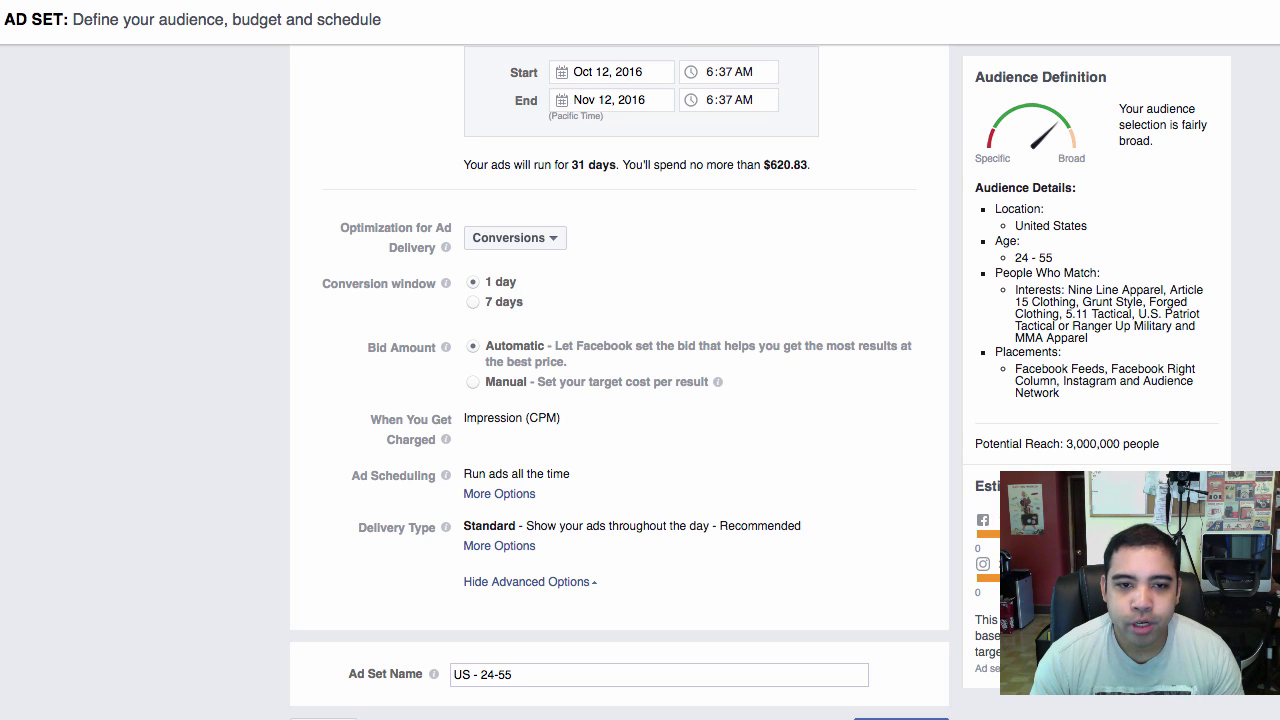
pyautogui.click(513, 674)
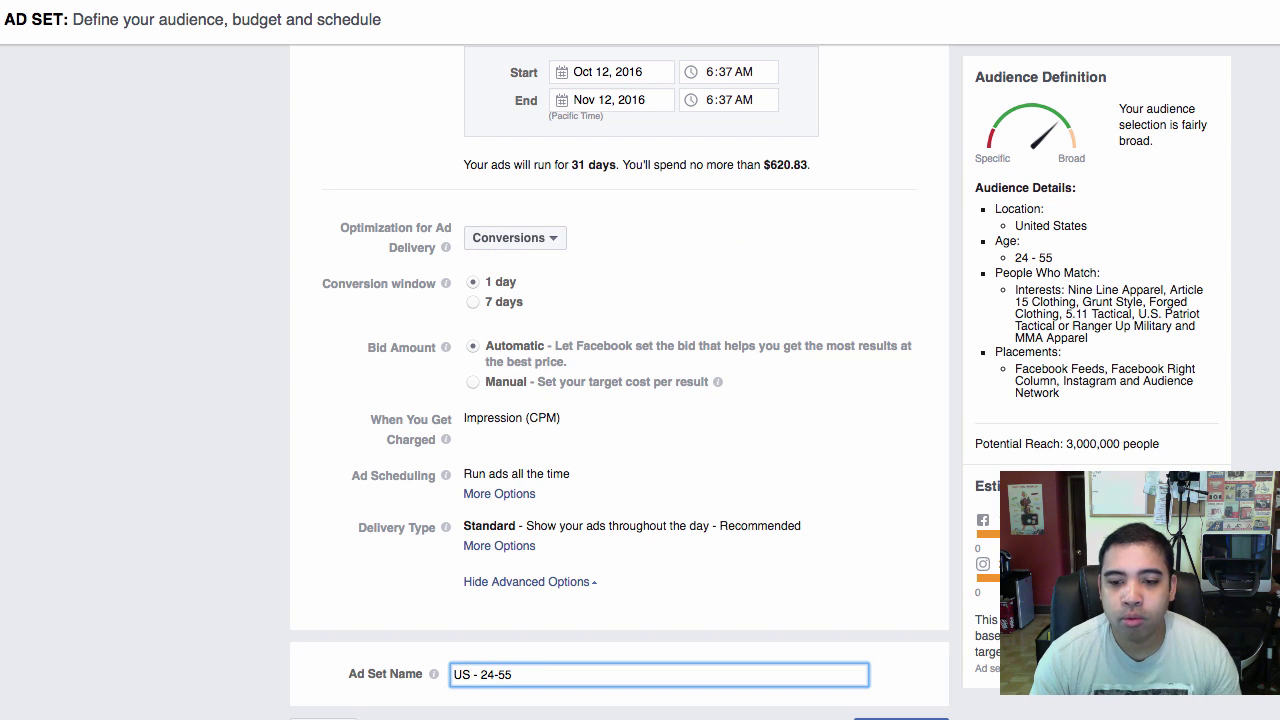
pyautogui.scroll(15, 620, 380)
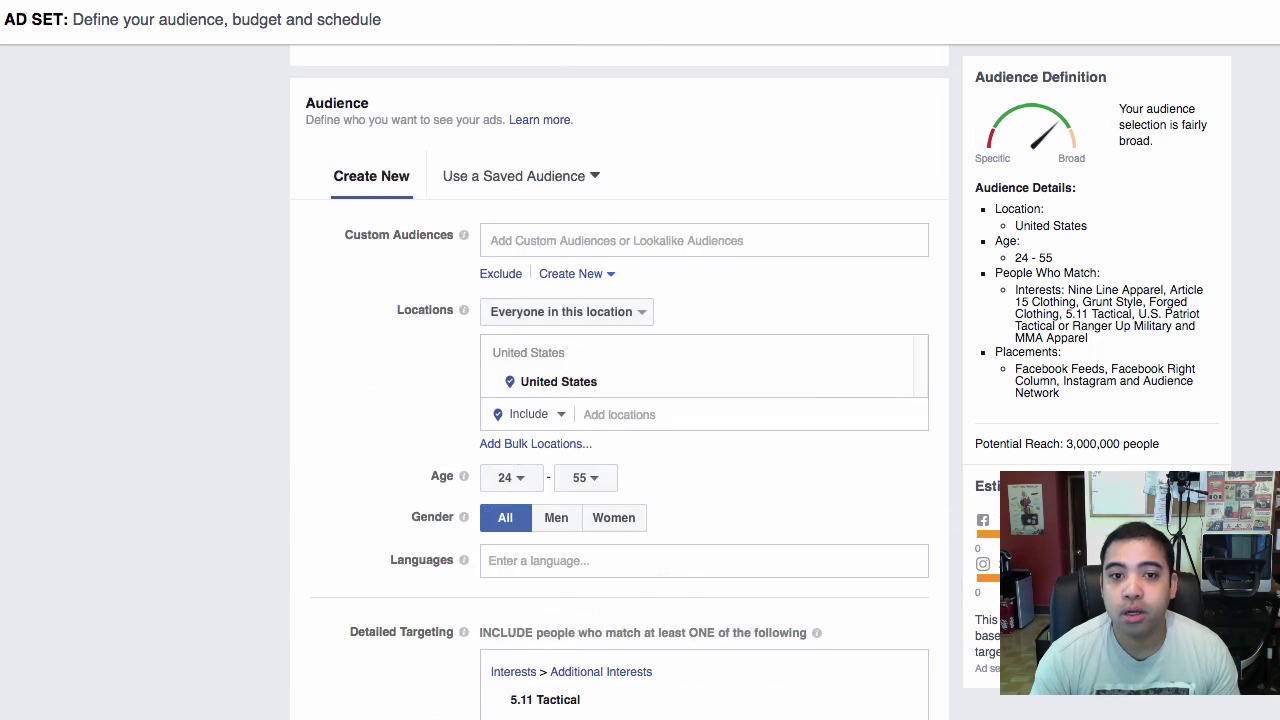
pyautogui.scroll(-5, 620, 380)
pyautogui.scroll(3, 620, 380)
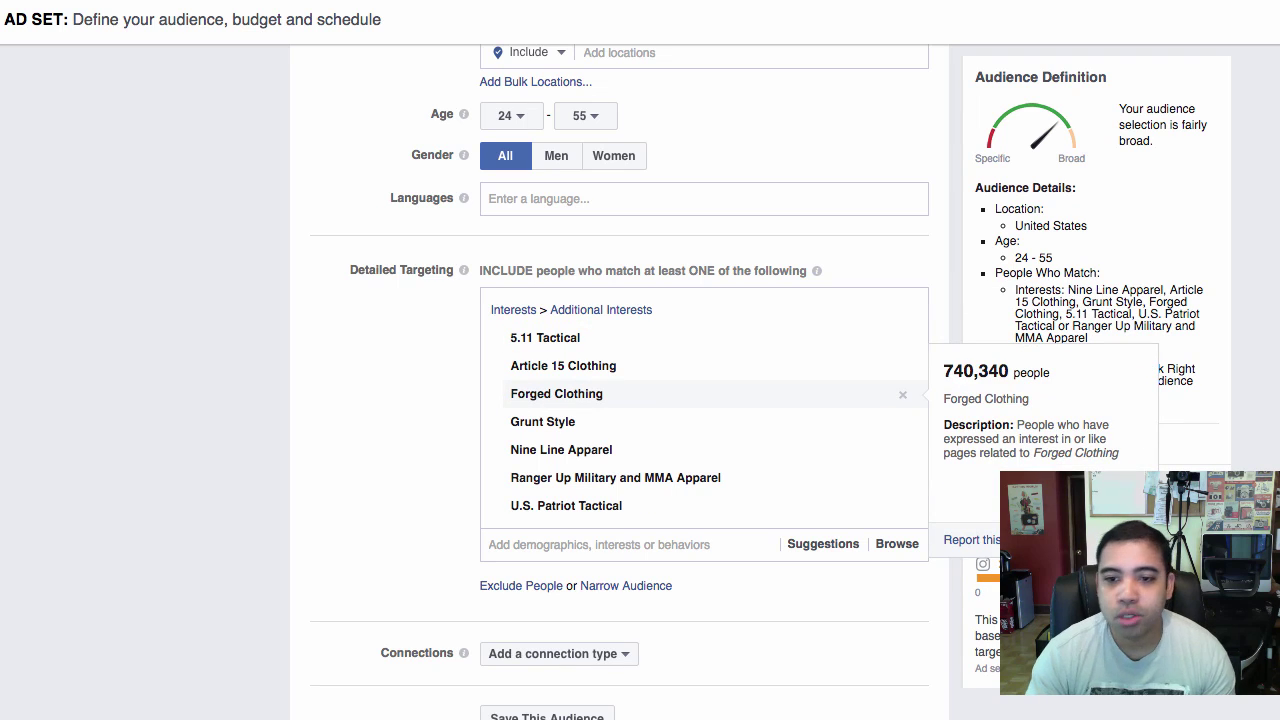
pyautogui.scroll(-12, 620, 380)
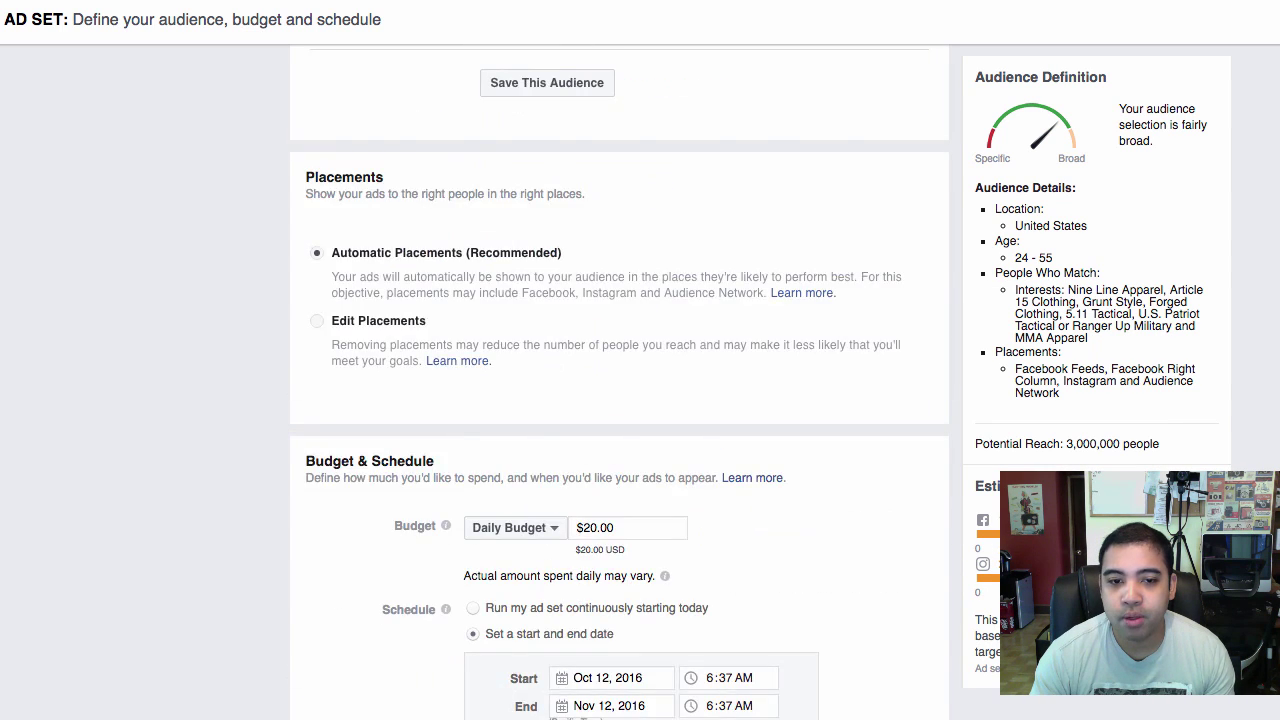
pyautogui.scroll(10, 620, 380)
pyautogui.scroll(4, 620, 400)
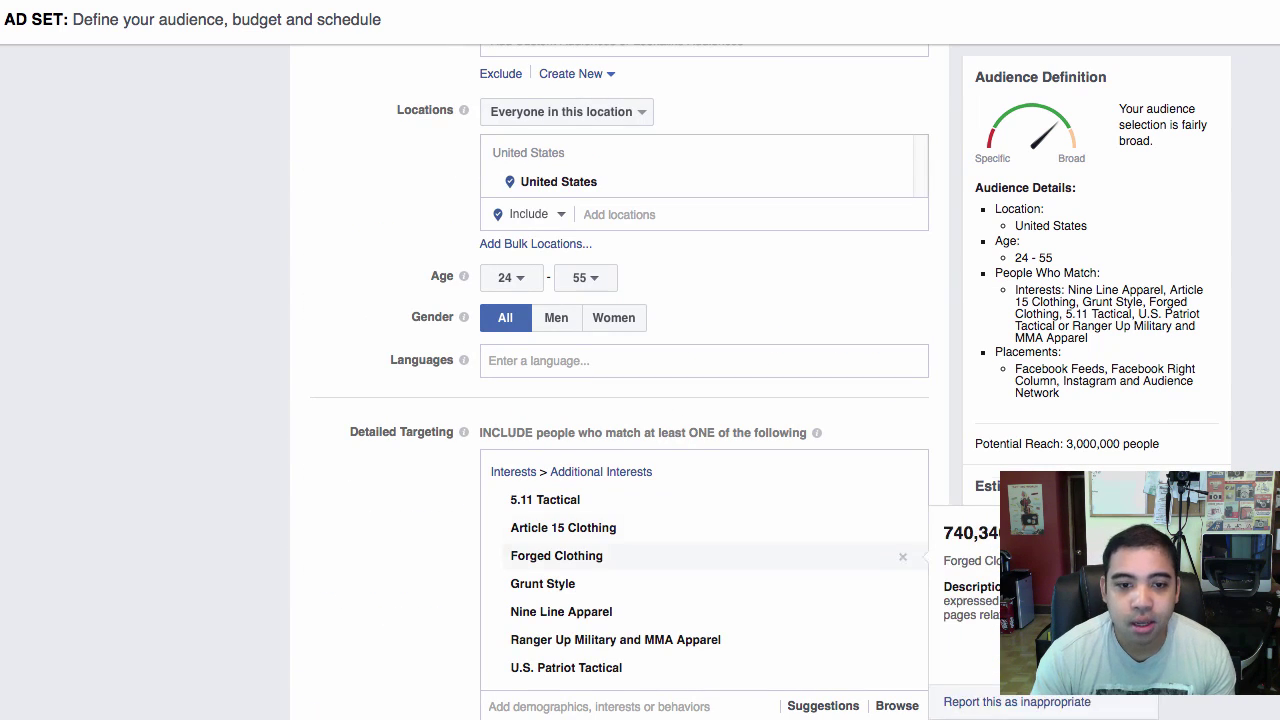